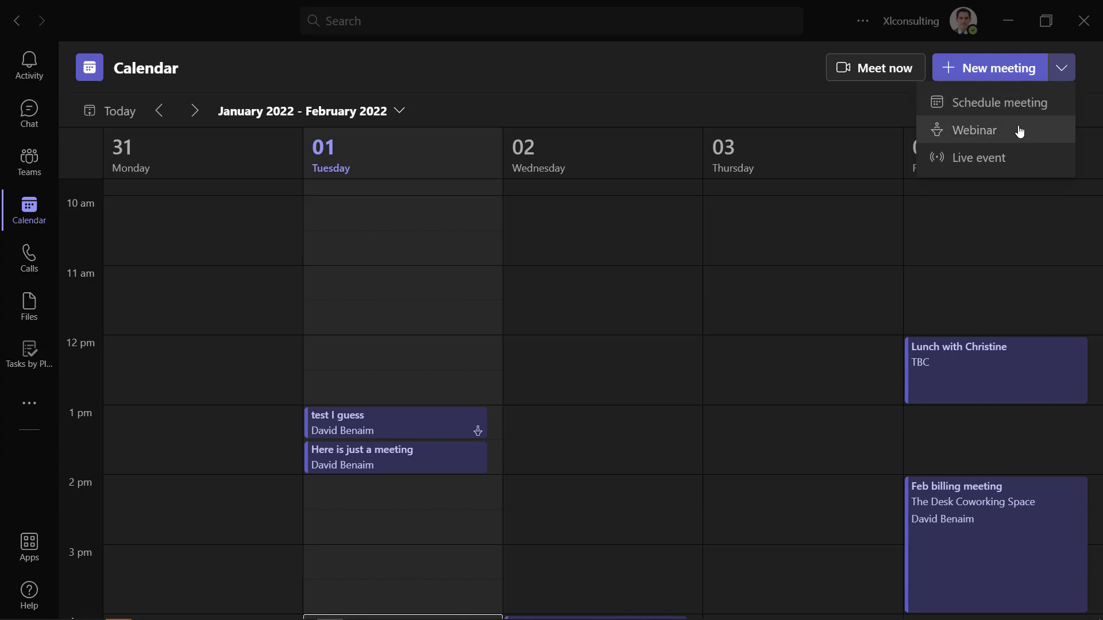
left_click(1019, 131)
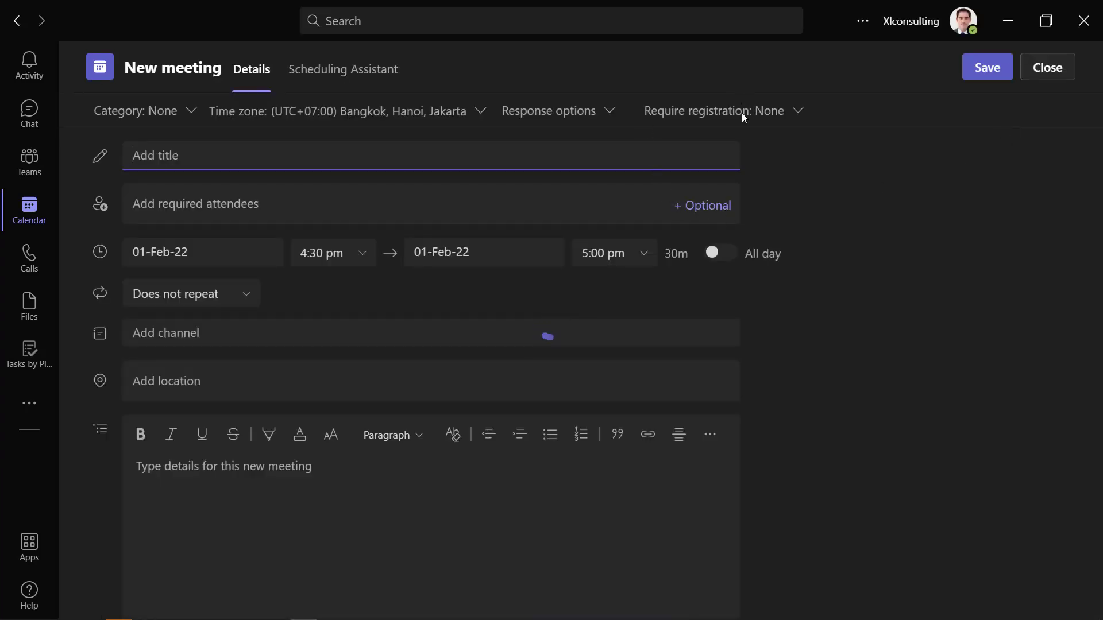
left_click(805, 113)
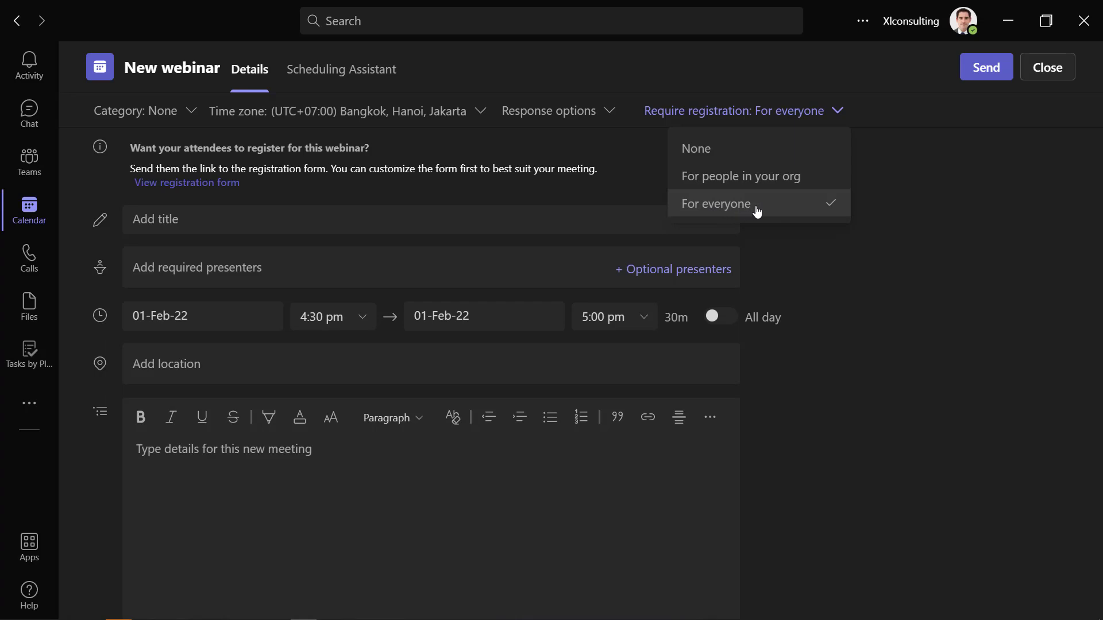
left_click(953, 176)
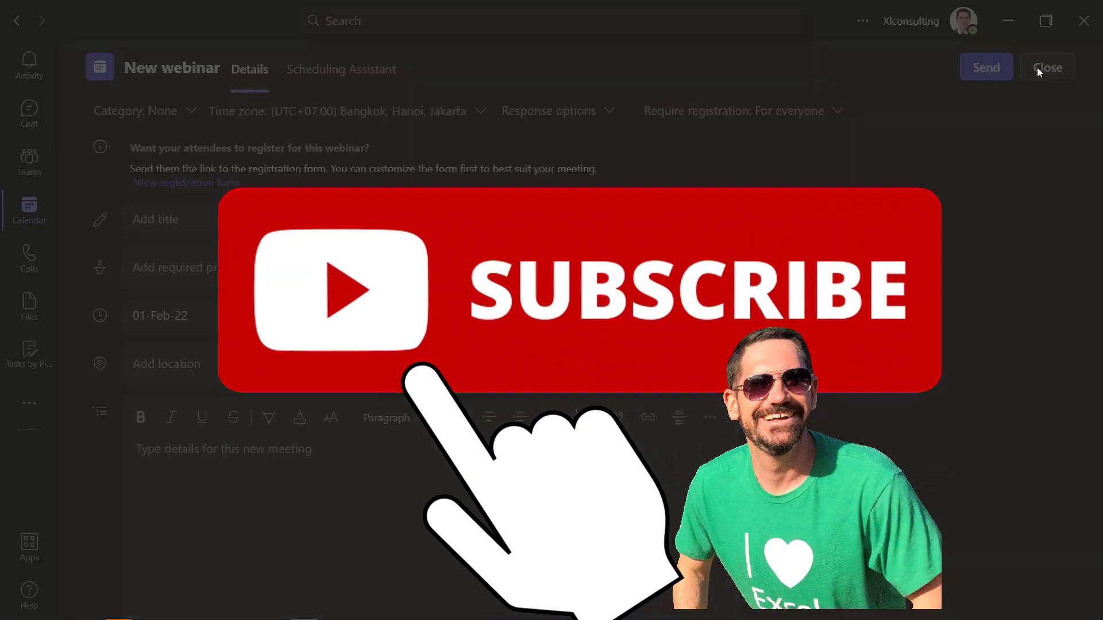
left_click(1037, 67)
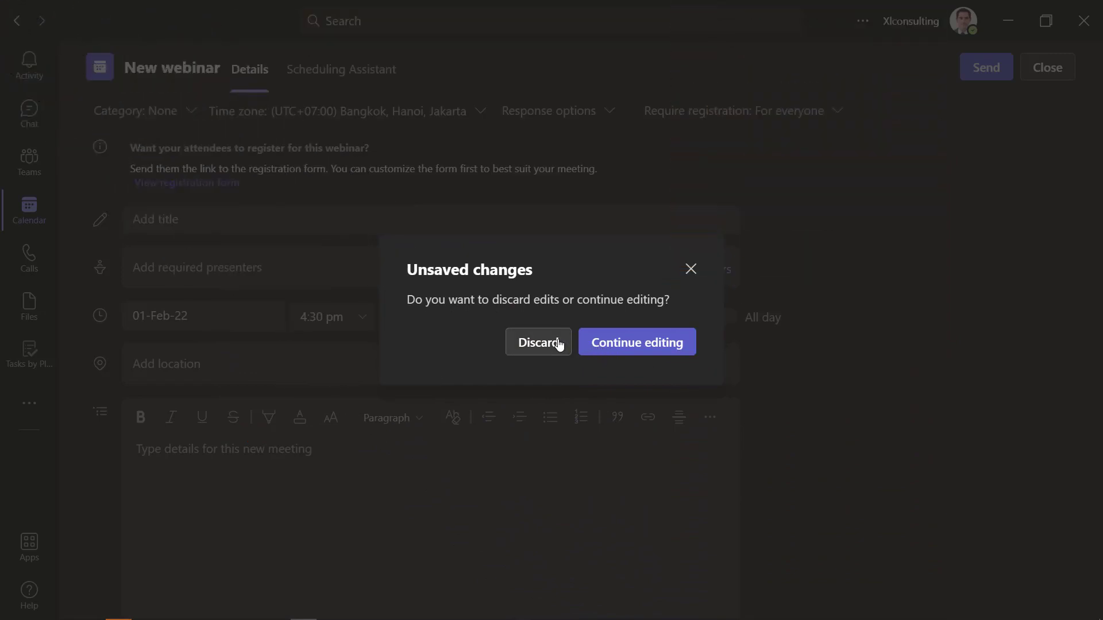
left_click(558, 344)
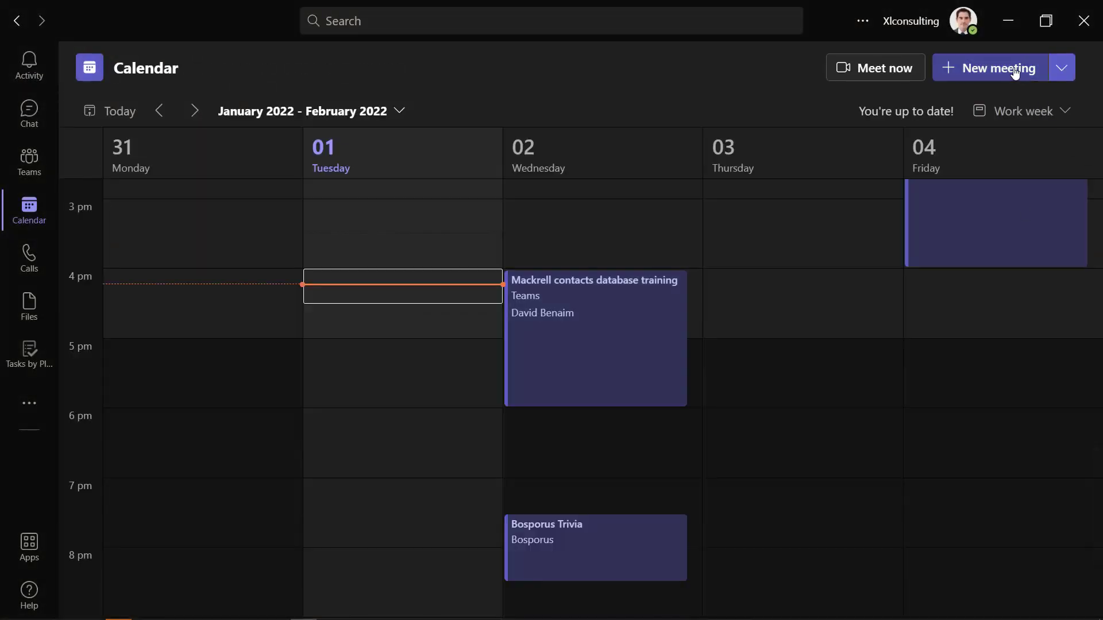
Step: Create a new meeting that requires registration for everyone and title it "Test webinar here"
left_click(1014, 71)
left_click(803, 116)
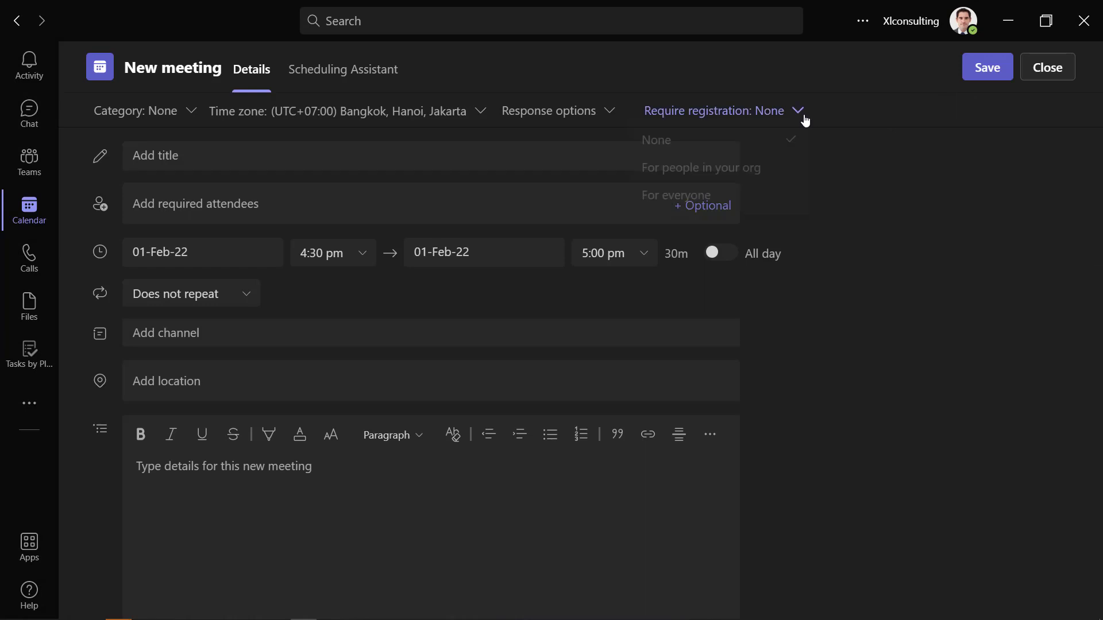
left_click(701, 211)
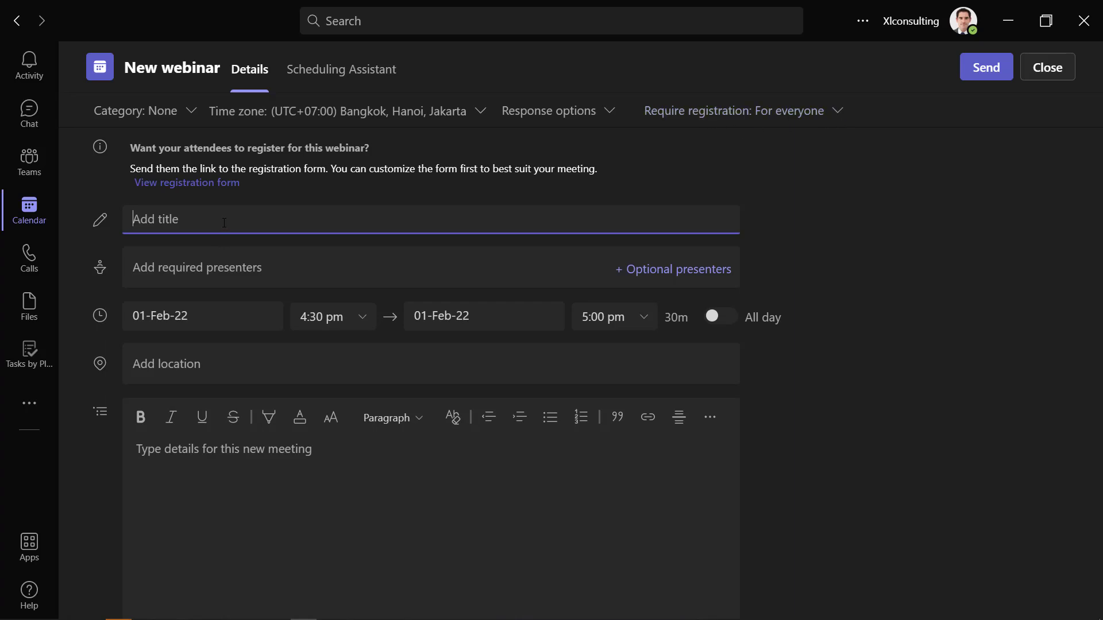
type("Test webinar here")
Step: Open the webinar's registration form and set the event title to "Webinar on things"
left_click(189, 184)
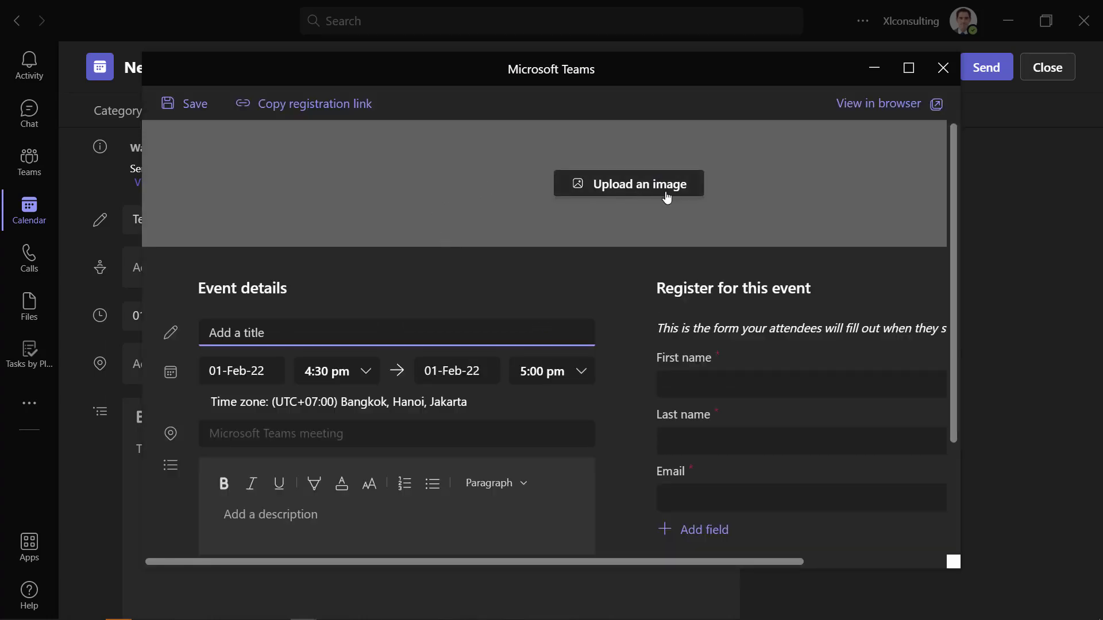
scroll(666, 197, "down", 3)
scroll(664, 264, "up", 3)
type("Webinar on things")
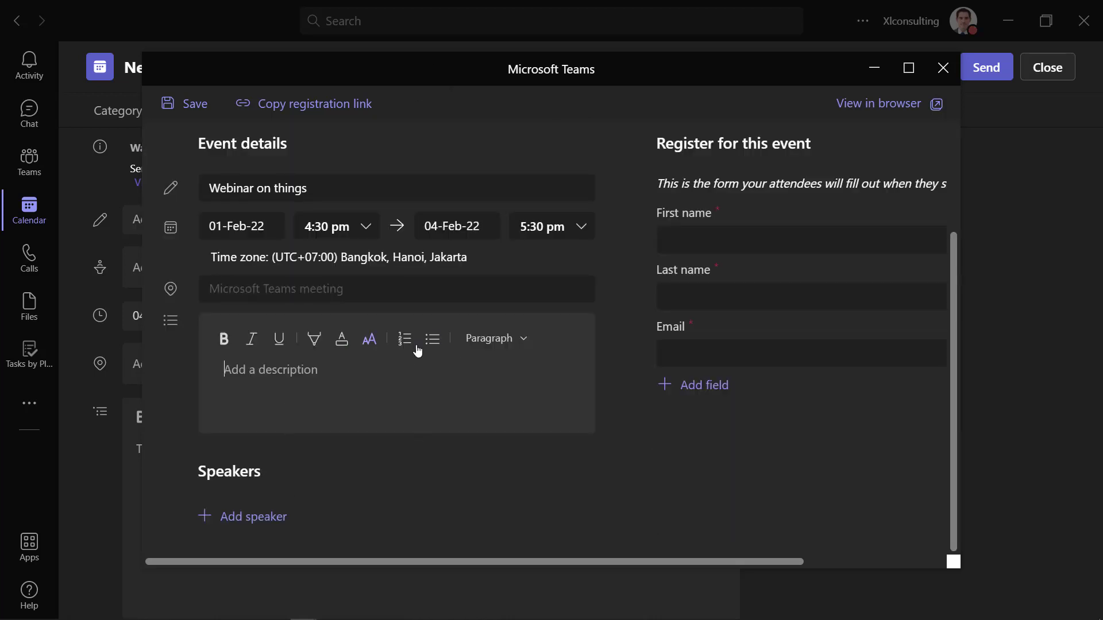
Step: Add two blank speaker entries to the event's registration form
left_click(268, 519)
scroll(403, 474, "down", 2)
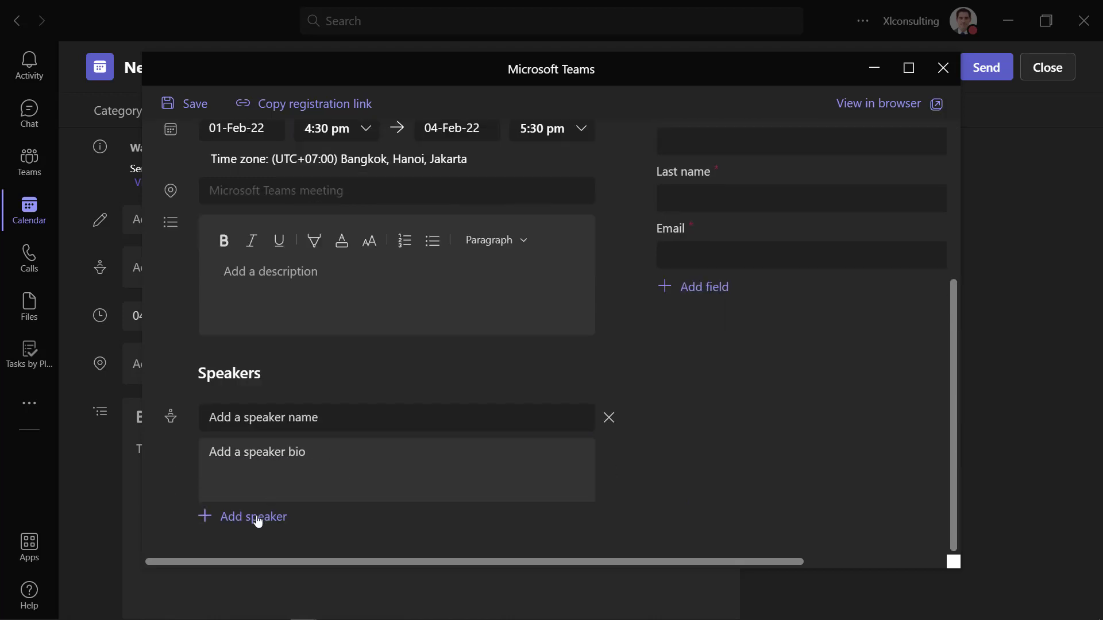
left_click(257, 518)
scroll(376, 478, "down", 2)
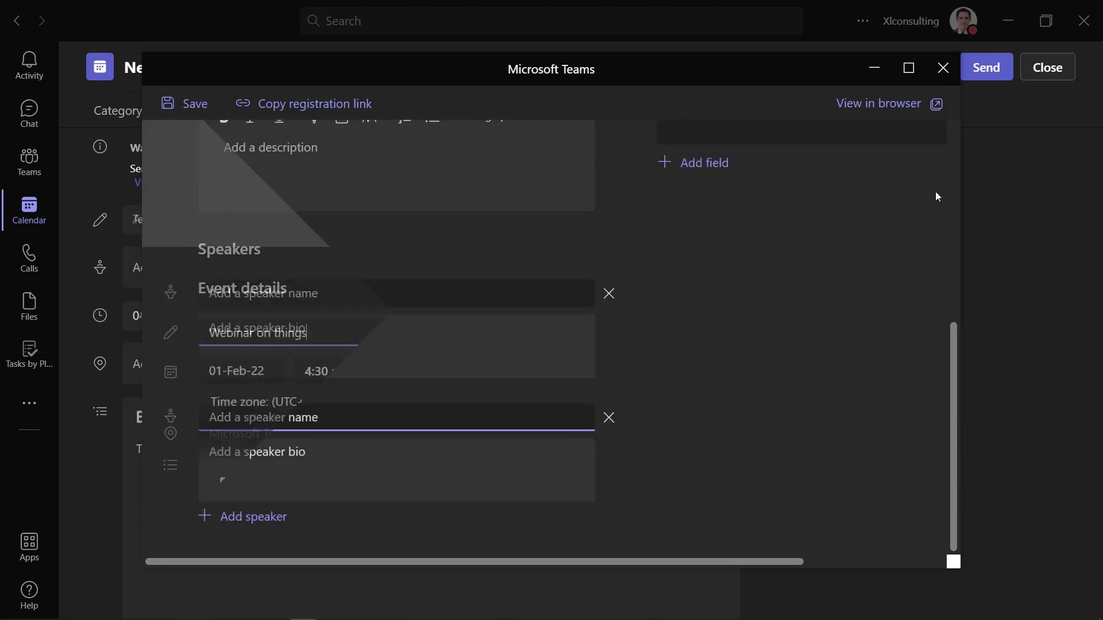
Step: Add a required custom input question, "What is your mother's maiden name?", to the registration form
scroll(731, 392, "down", 3)
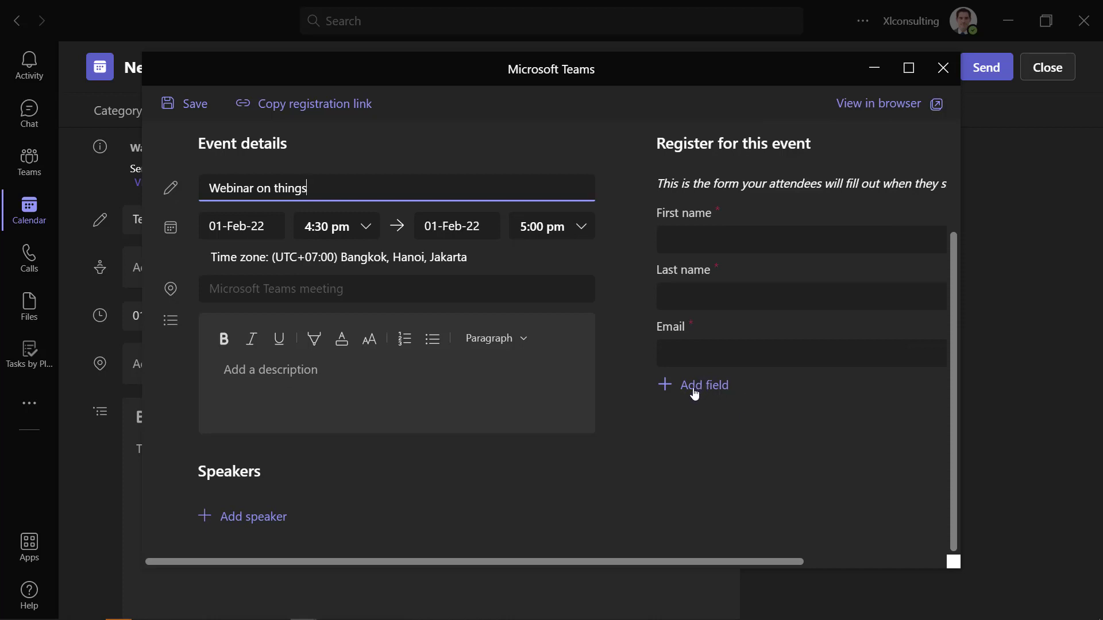
left_click(696, 393)
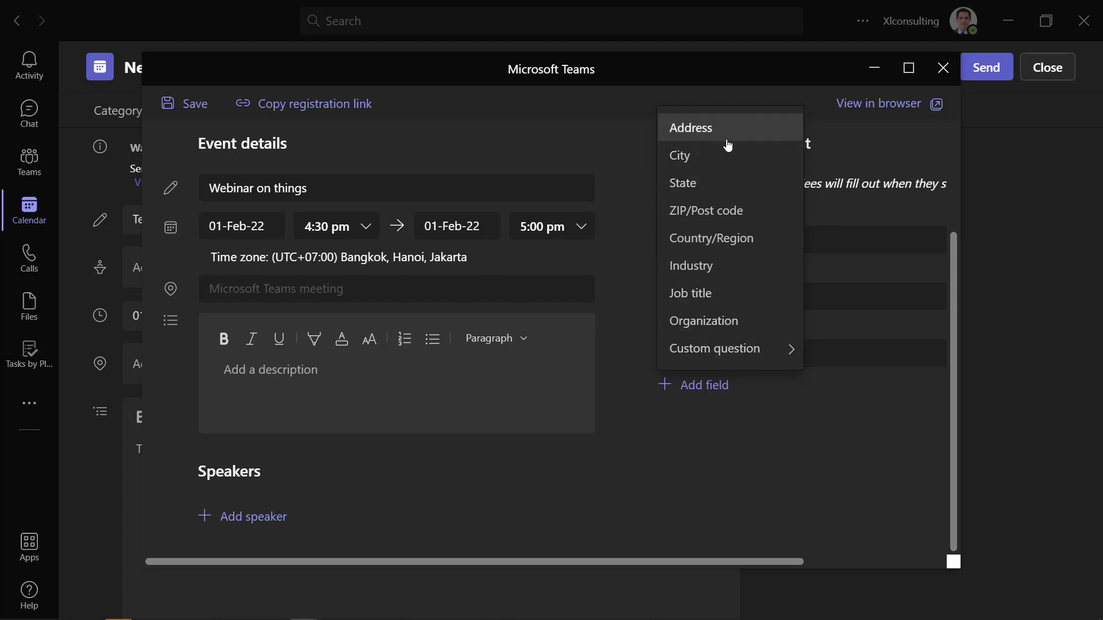
mouse_move(788, 356)
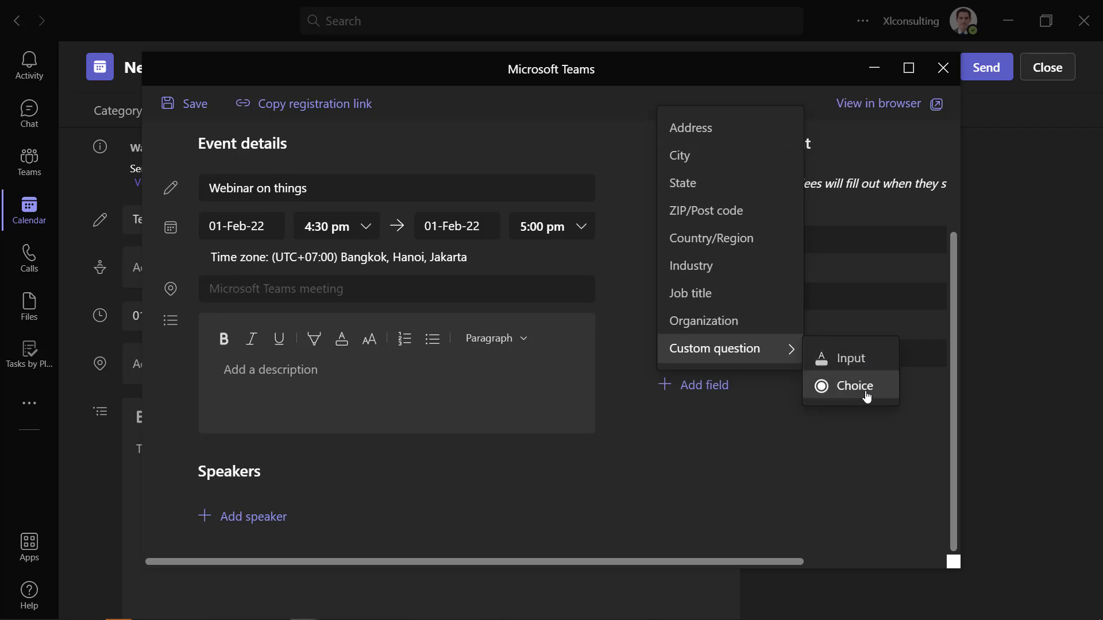
left_click(870, 365)
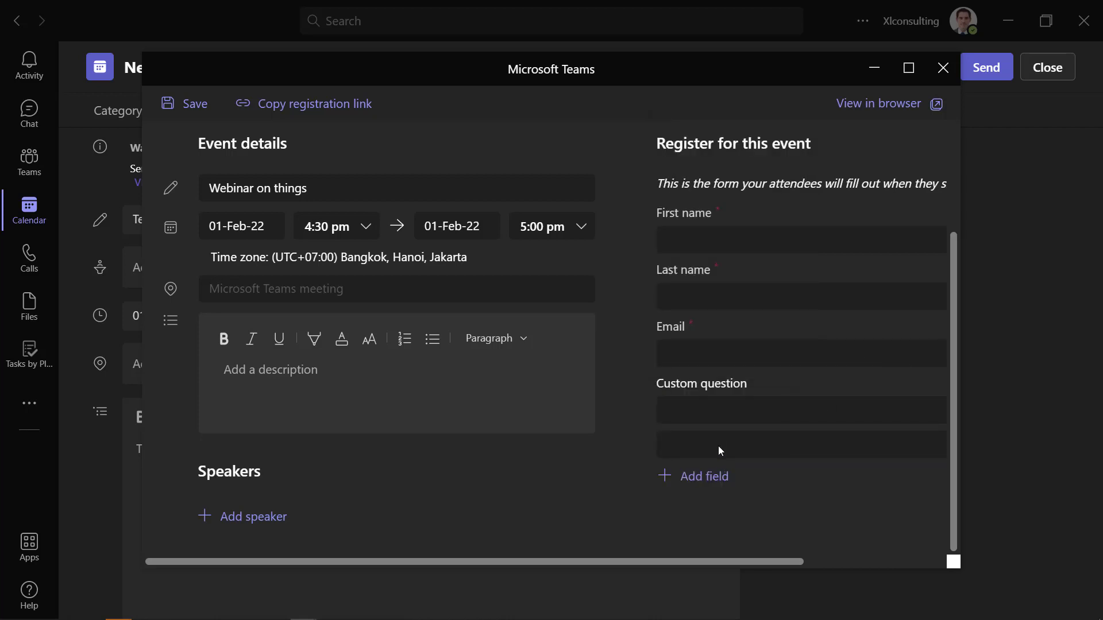
left_click(726, 409)
type("What is your mother's maiden name?")
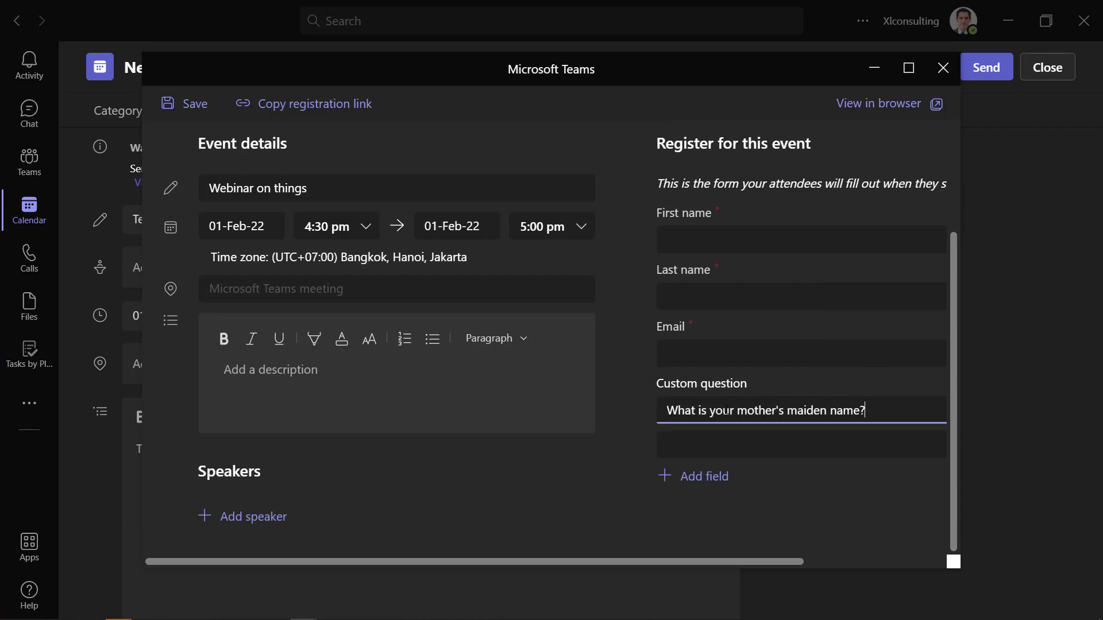
left_click(909, 68)
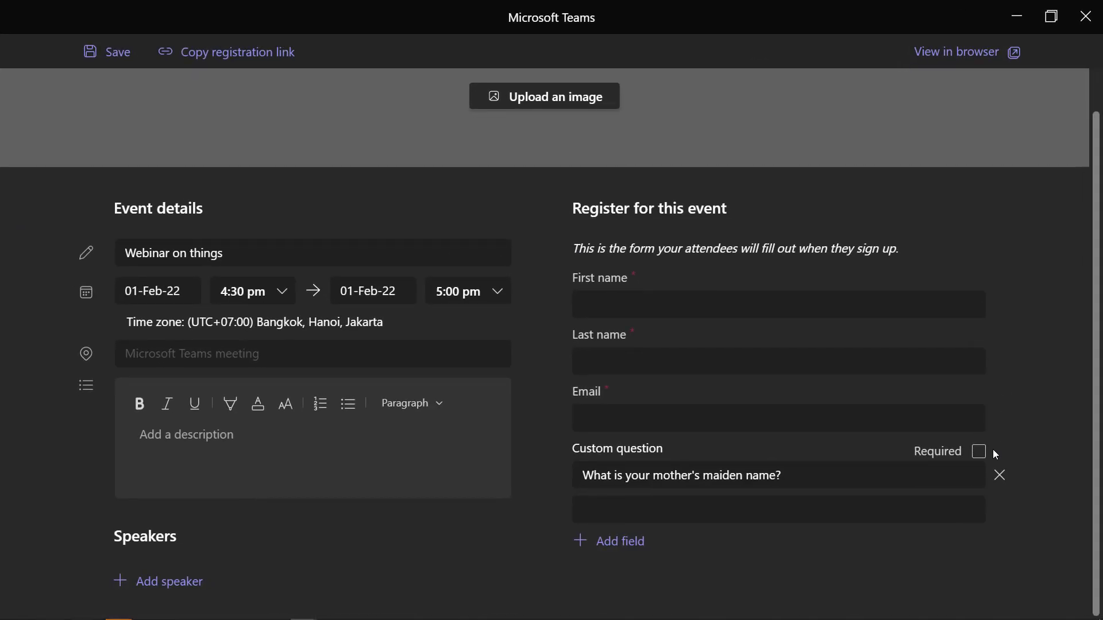
left_click(979, 453)
Step: Add a custom choice question that asks "What industry are you in?"
left_click(622, 548)
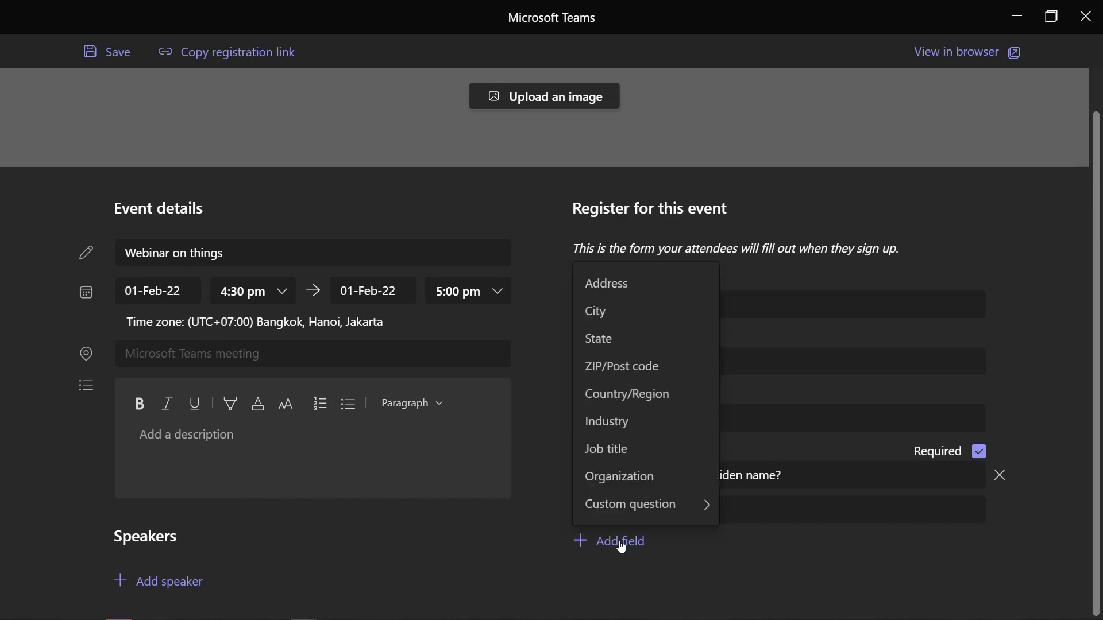
left_click(658, 511)
left_click(778, 541)
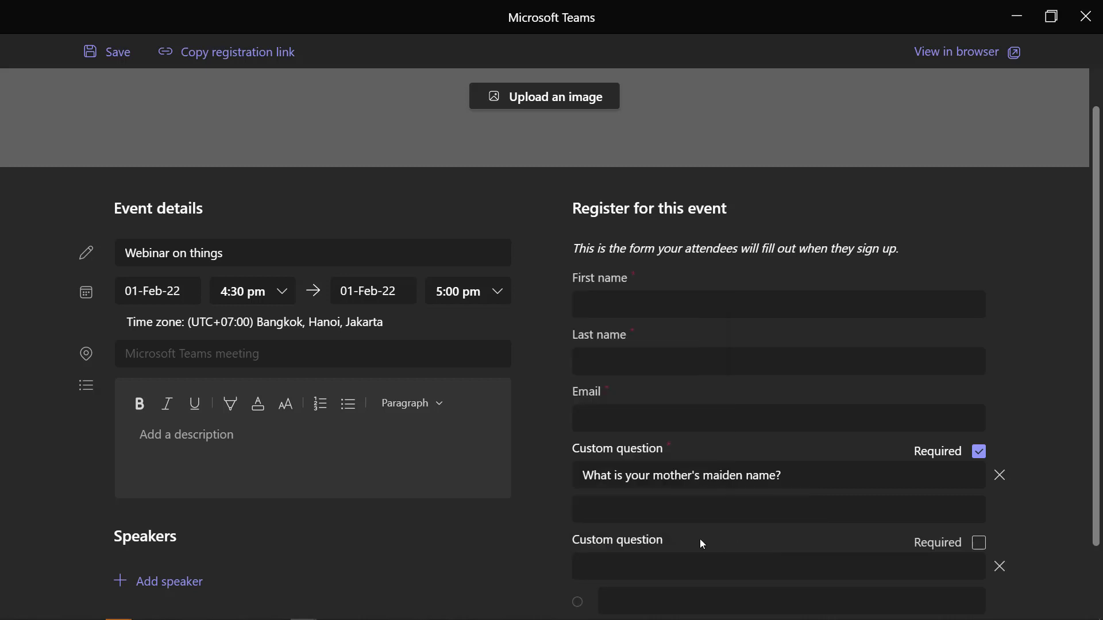
left_click(704, 548)
type("What industry are you in?")
Step: Enter Tech, Legal and Agriculture as the answer options of the industry question
key("Tab")
type("Tech")
key("Return")
type("Legal")
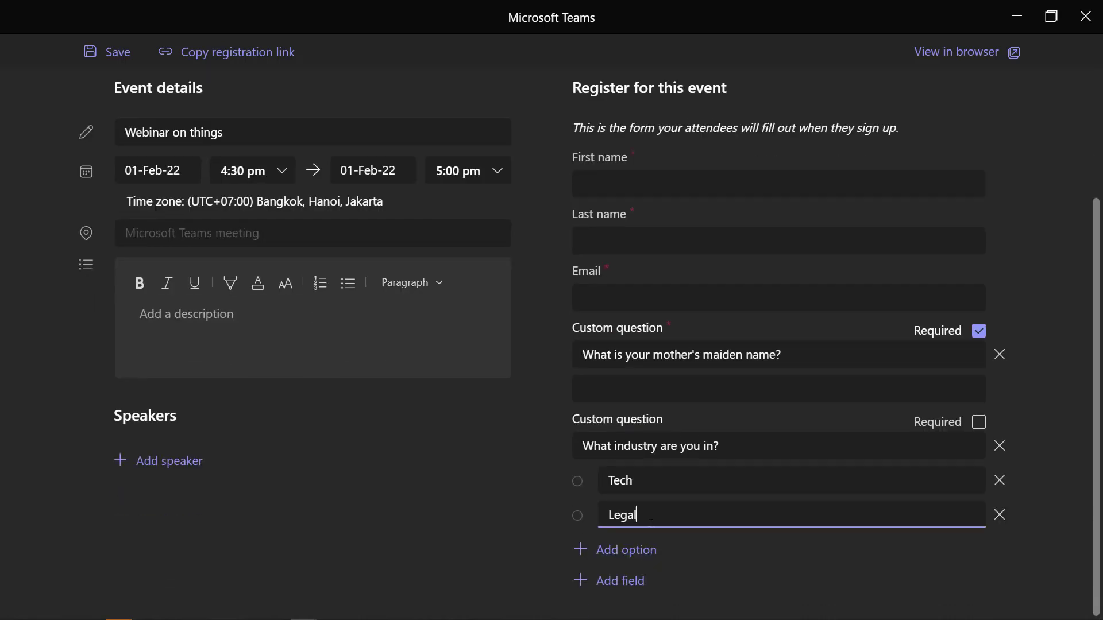
key("Return")
type("Agriculture")
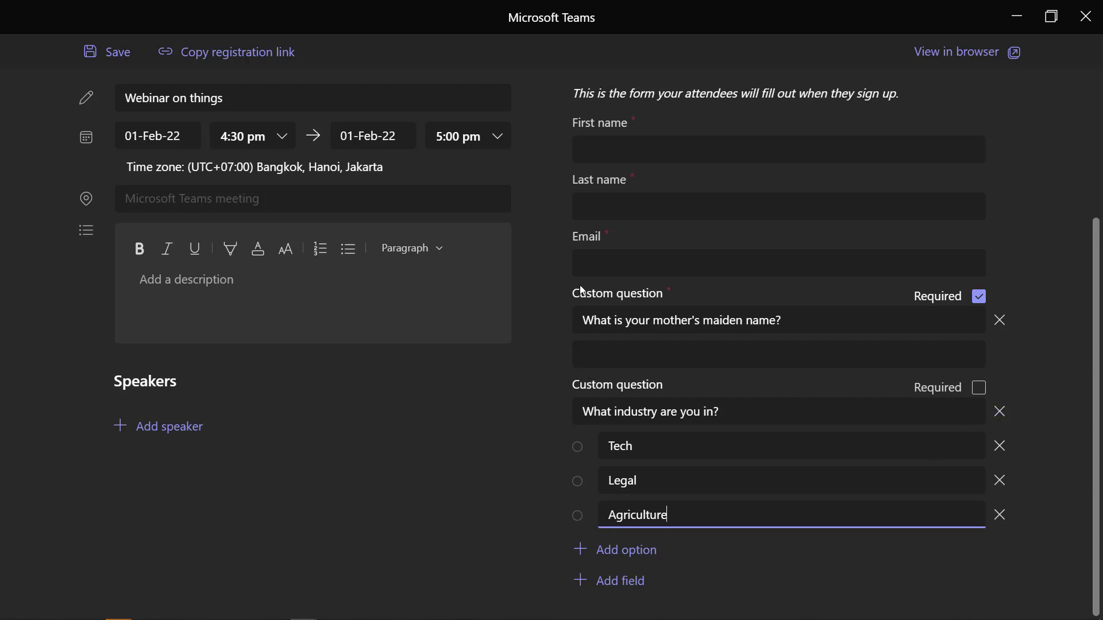
left_click_drag(579, 293, 585, 293)
left_click(871, 578)
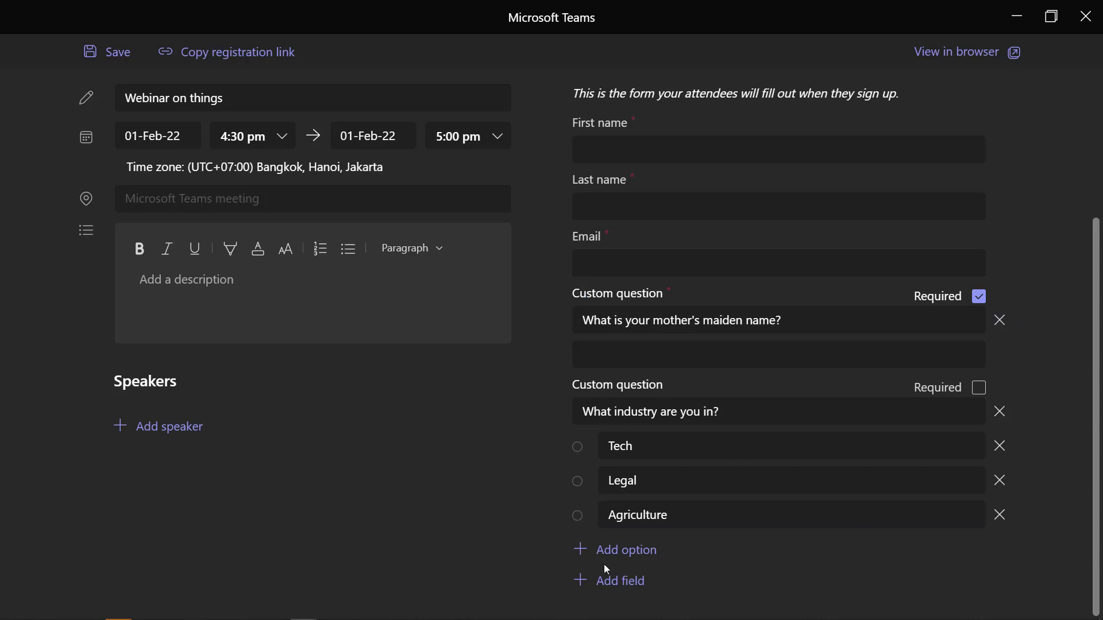
Step: Add the predefined Organization field to the registration form
left_click(625, 584)
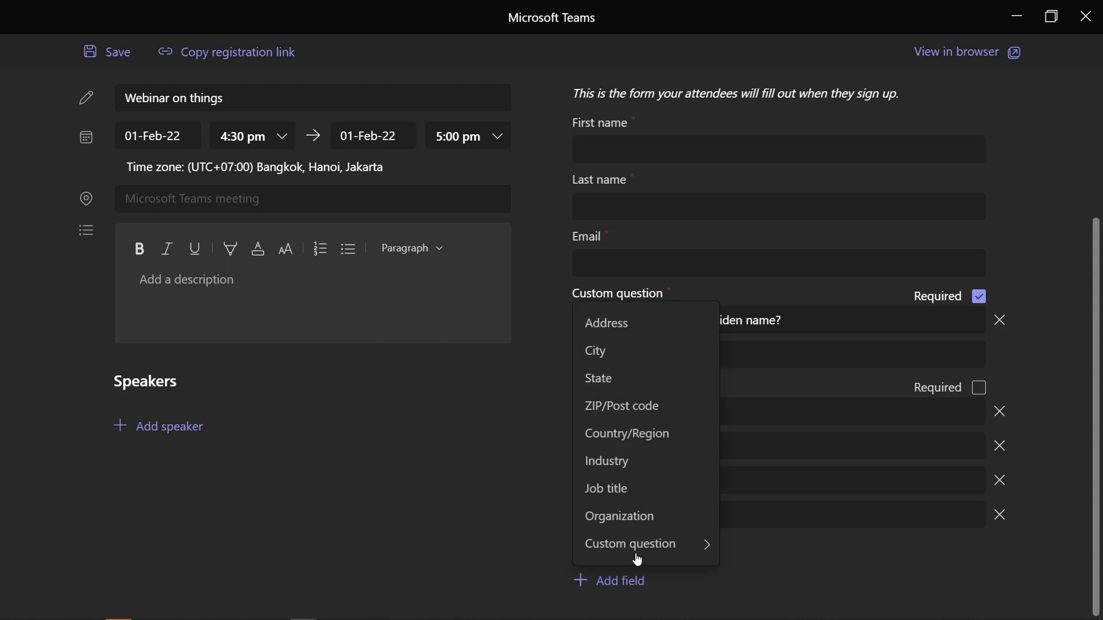
left_click(640, 519)
scroll(747, 571, "down", 1)
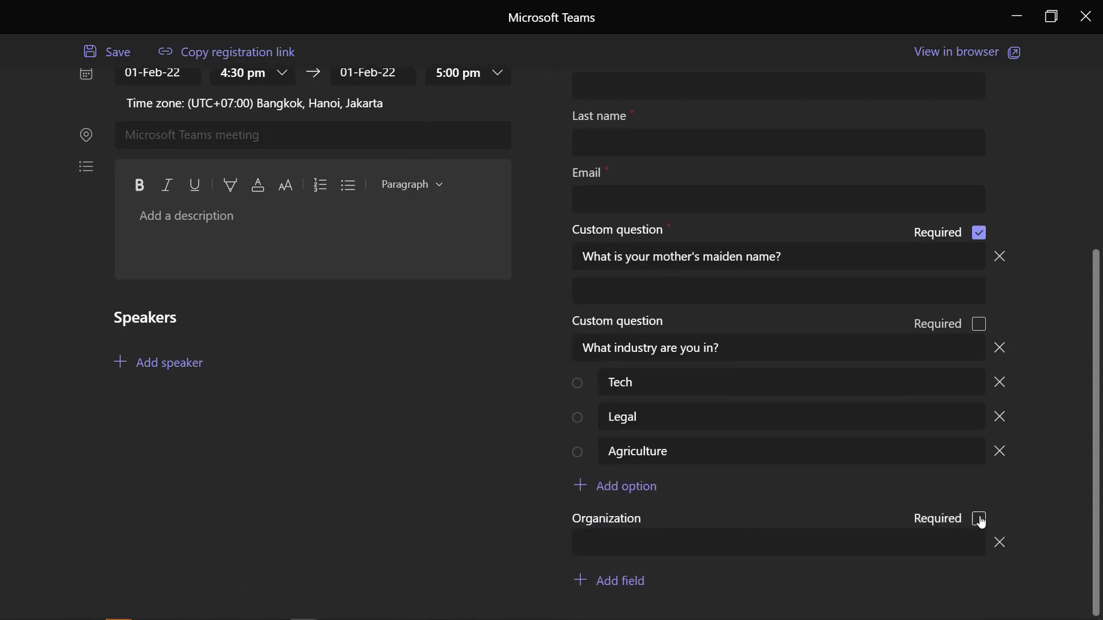
Step: Save and close the registration form, and send the webinar
scroll(915, 300, "up", 5)
left_click(118, 60)
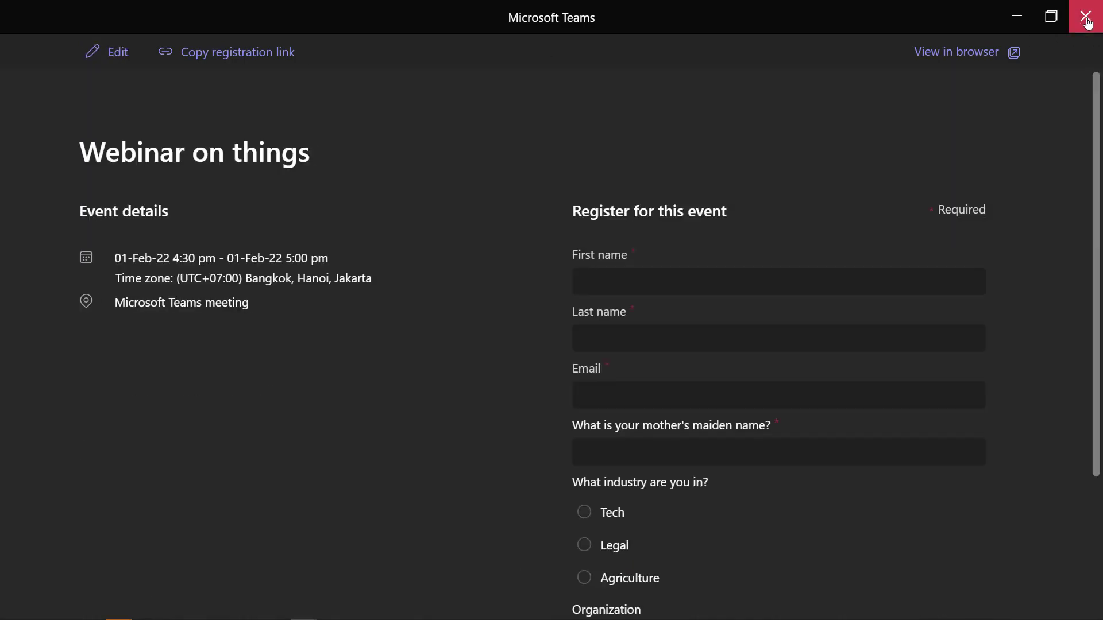
left_click(1085, 16)
left_click(989, 65)
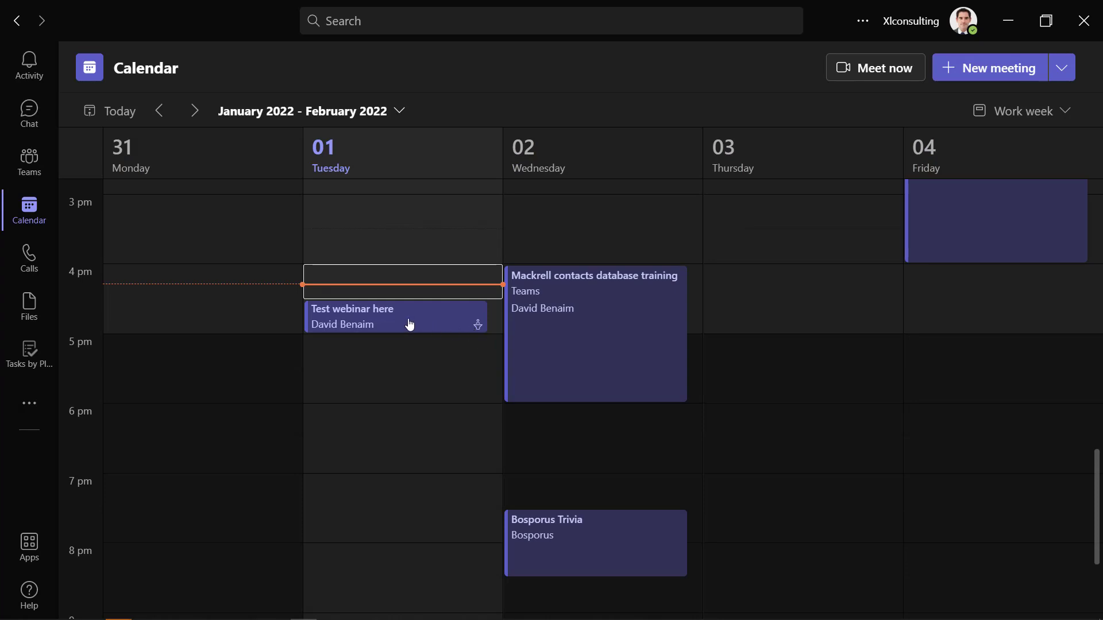
Step: Open the "Test webinar here" event for editing and copy the registration link from its registration form
left_click(1061, 68)
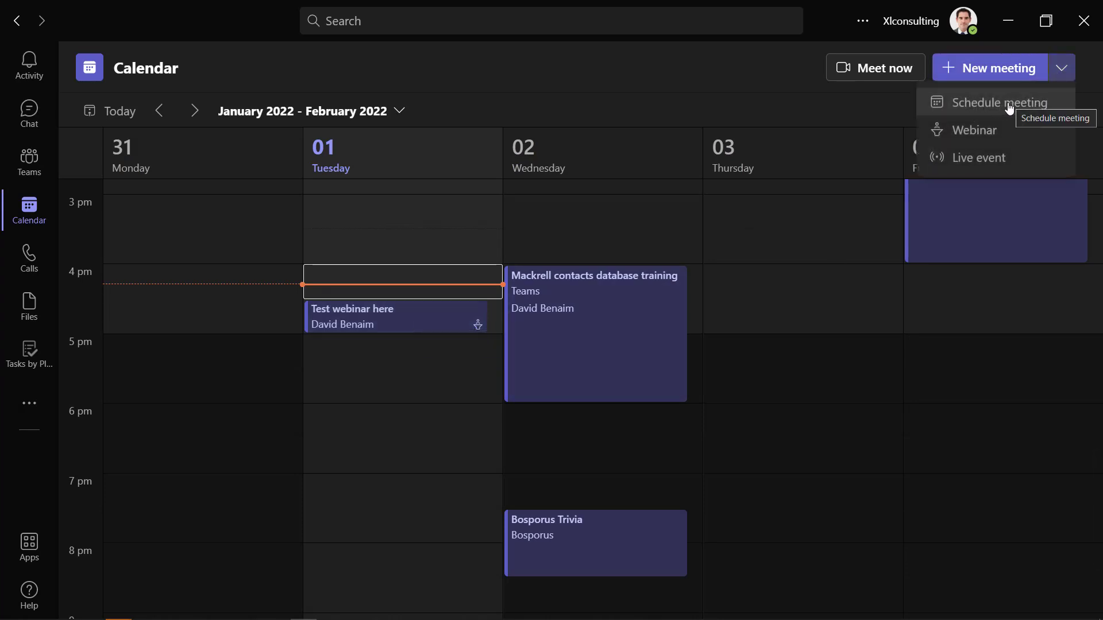
left_click(416, 326)
left_click(389, 327)
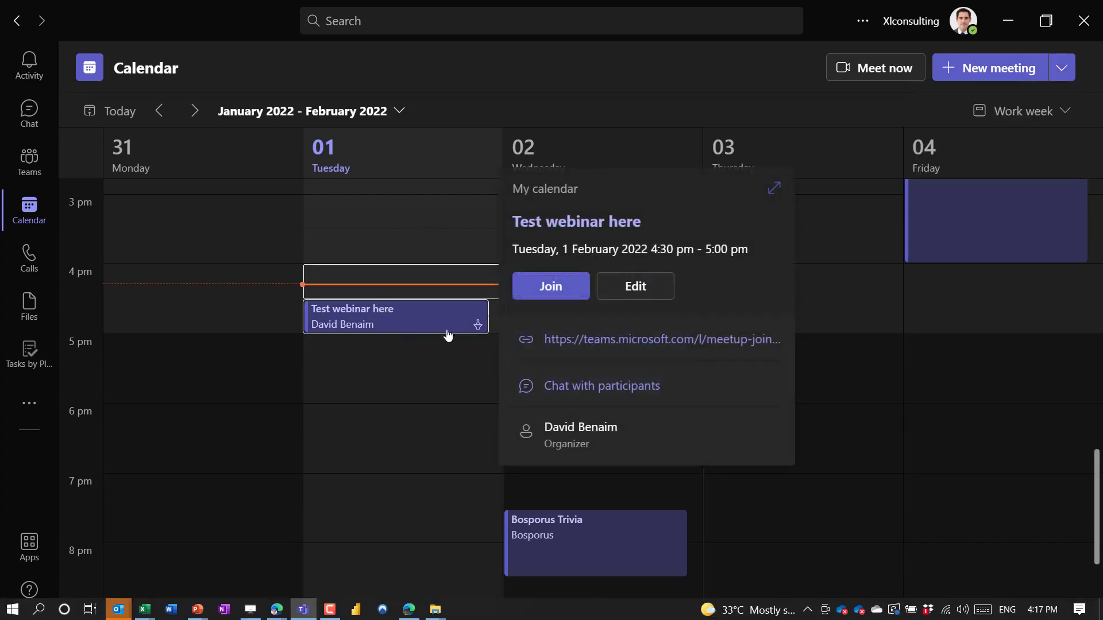
left_click(626, 287)
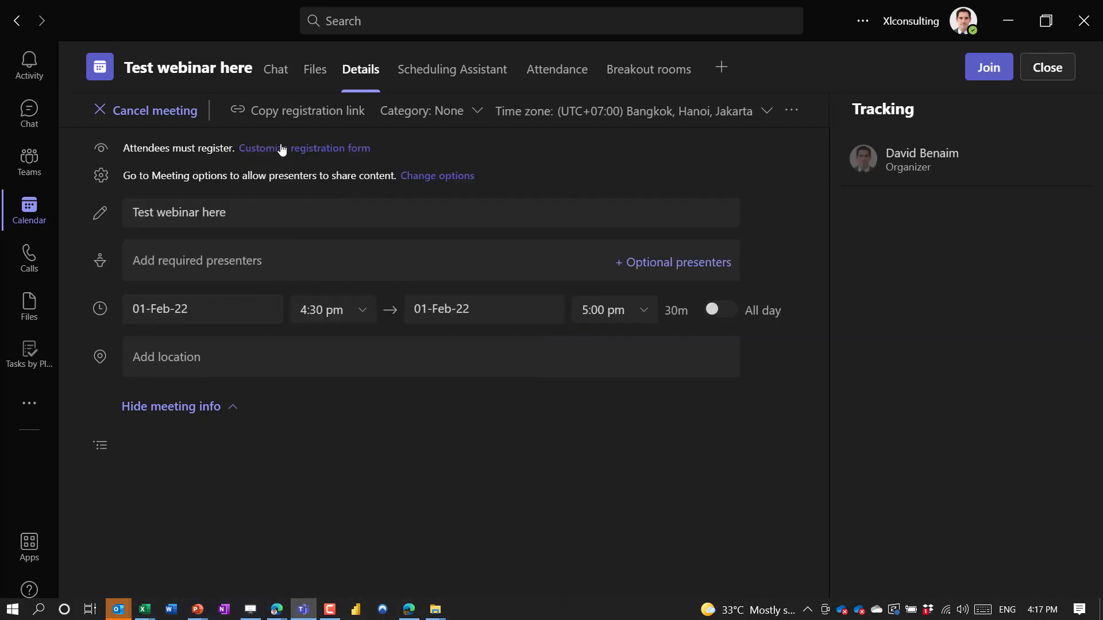
left_click(324, 150)
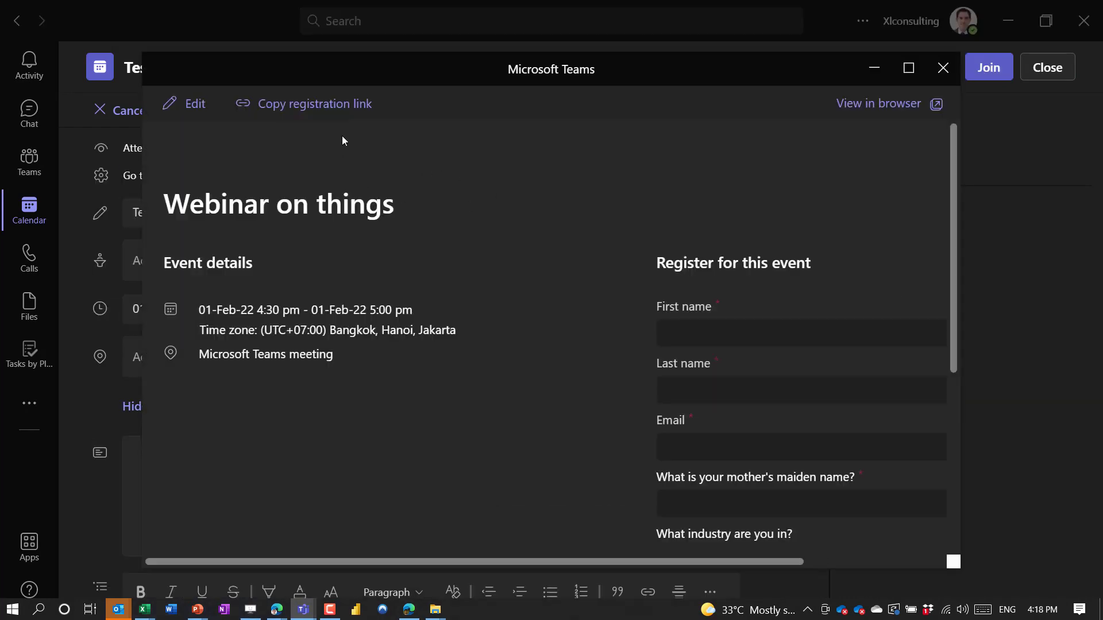
left_click(322, 118)
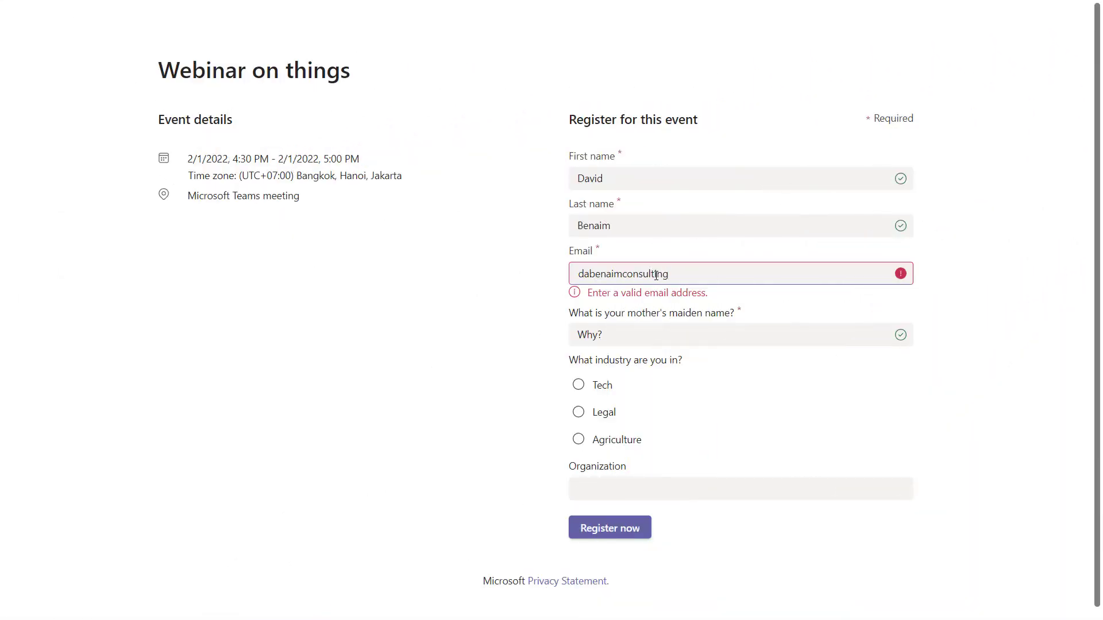
Step: Complete the registrant's e-mail address and re-enter "Why?" as the answer to the mother's maiden name question
type("@gmail.com")
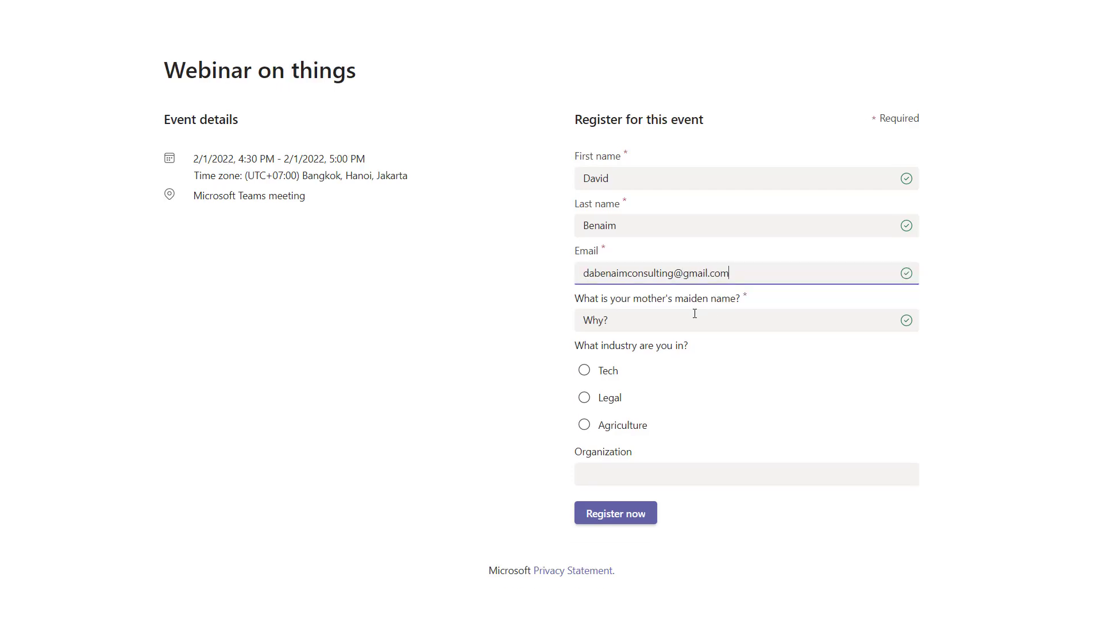
left_click(696, 316)
key("BackSpace")
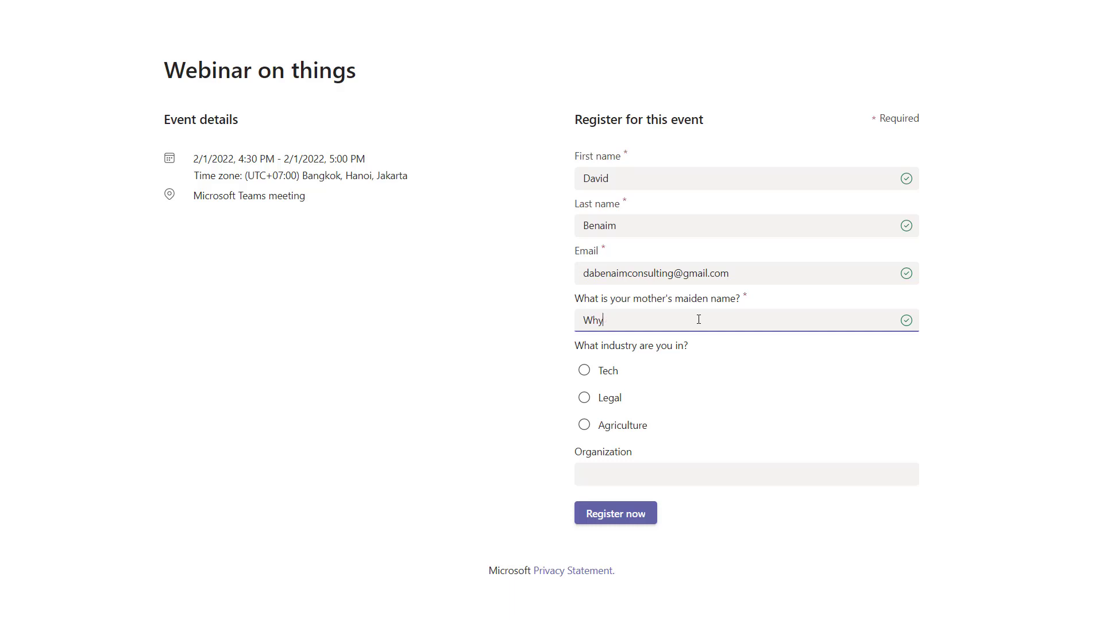
key("ctrl+a")
key("BackSpace")
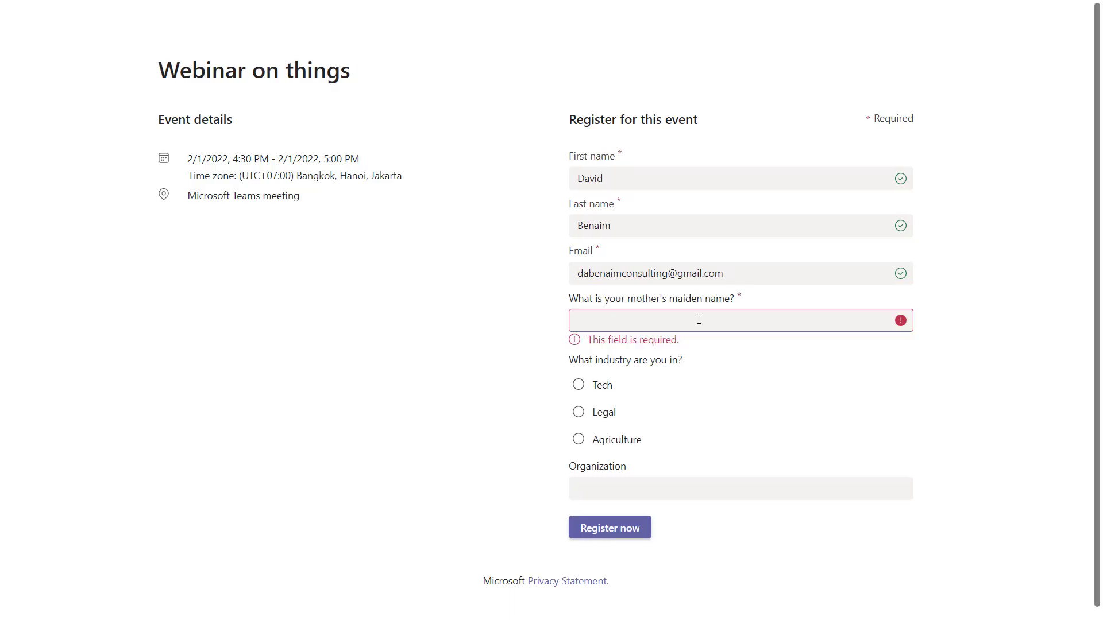
type("Why?")
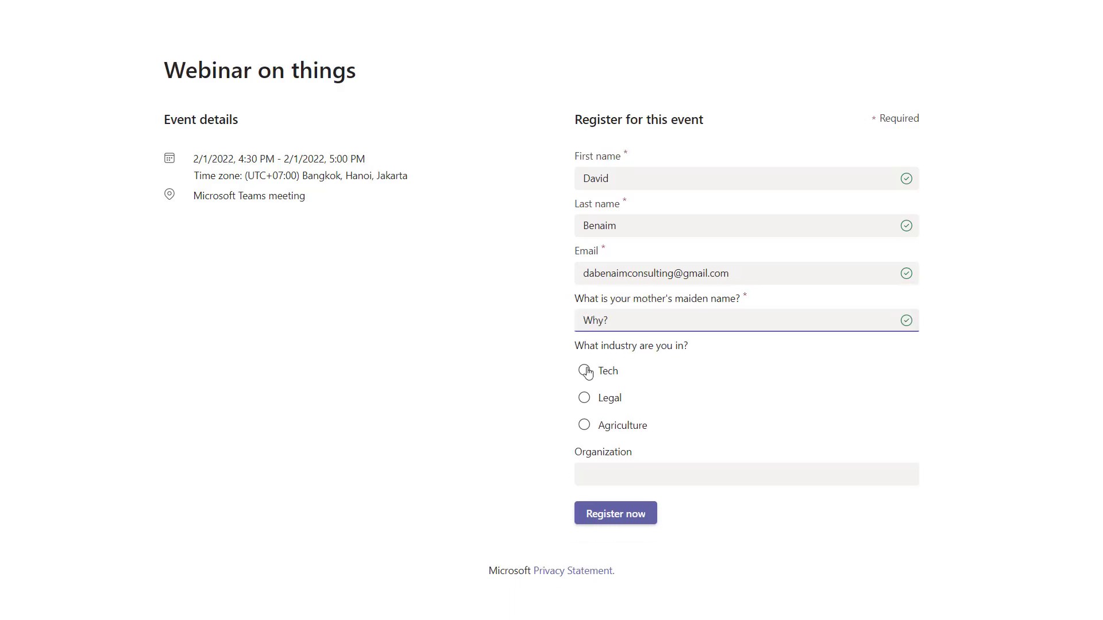
Step: Choose Tech as the industry, enter "skdjasd" as the organization, and submit the webinar registration
left_click(584, 370)
left_click(621, 475)
type("s")
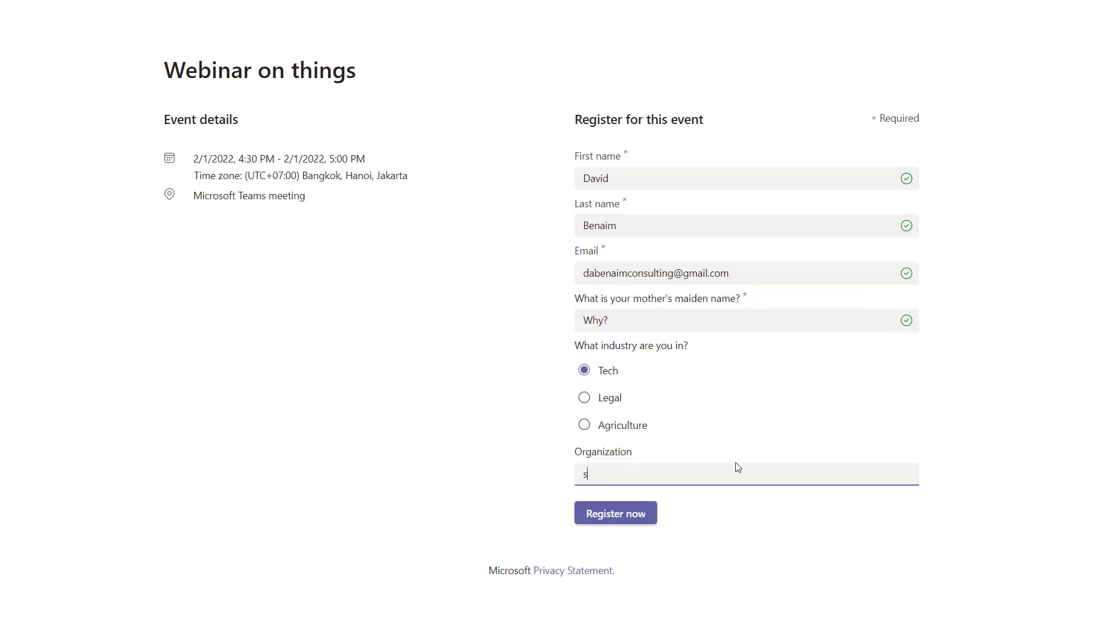
type("kdjasd")
left_click(625, 517)
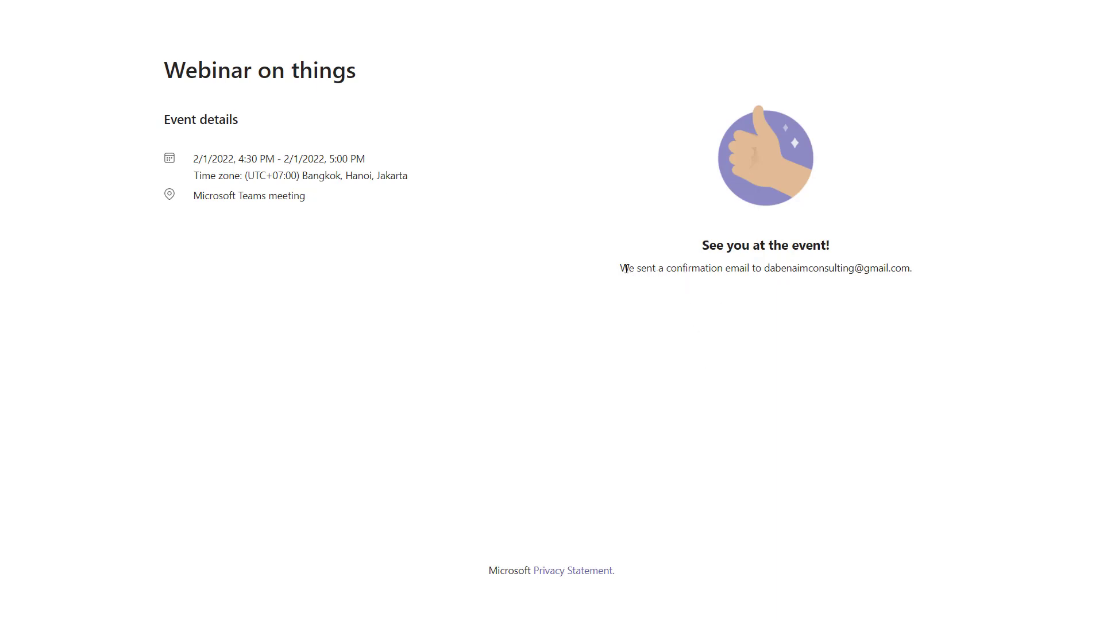
left_click_drag(627, 268, 922, 273)
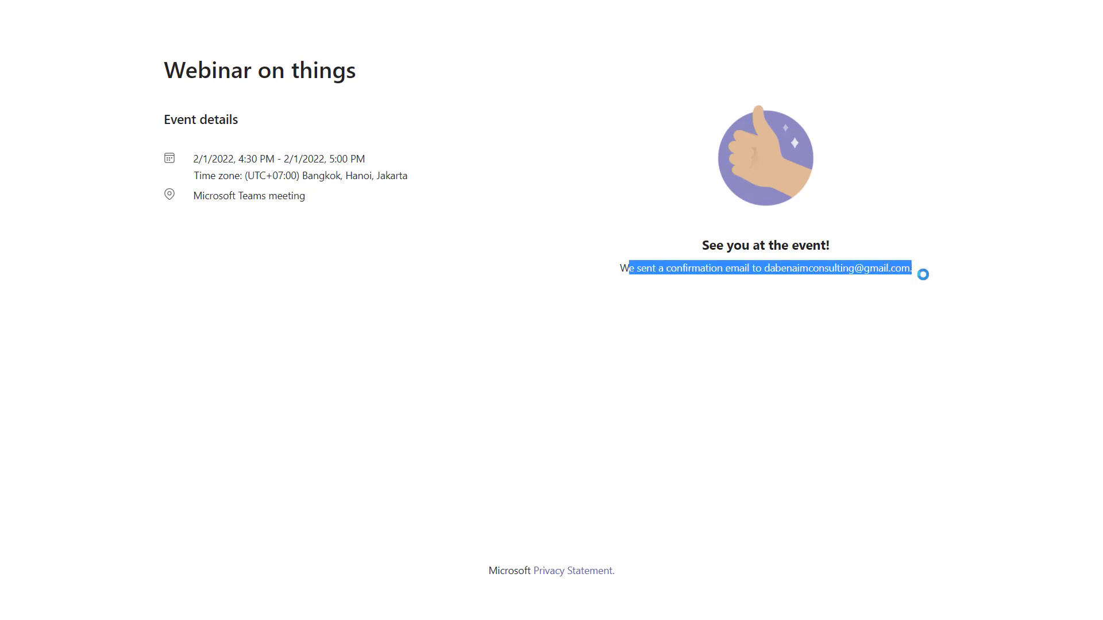
left_click(882, 258)
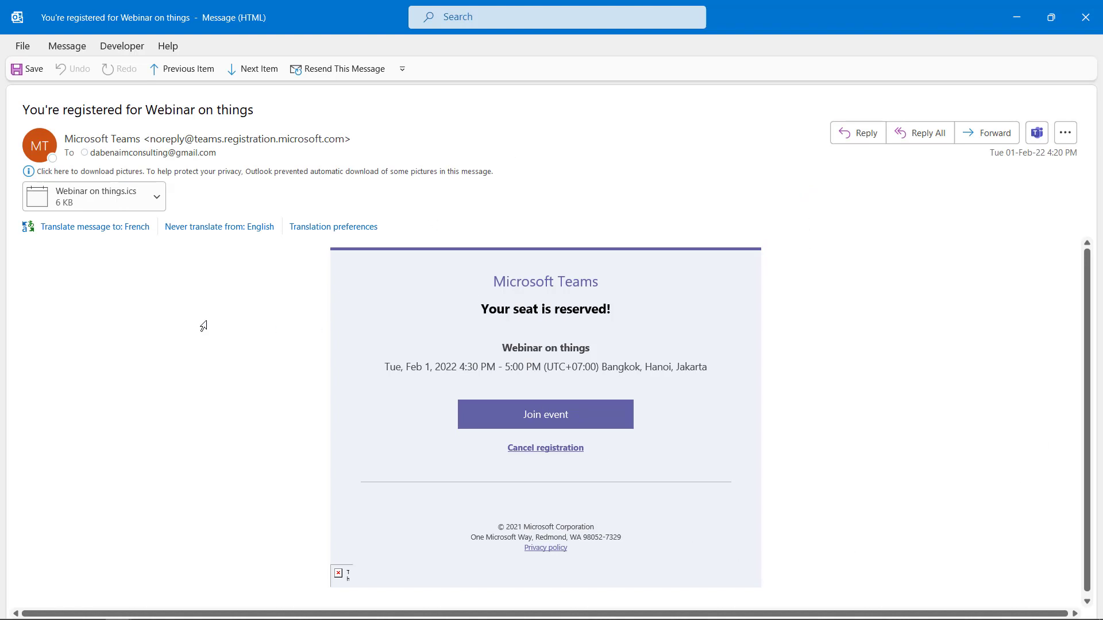
Step: In Outlook, add the "Webinar on things.ics" attachment of the registration e-mail to the calendar and close the opened invitation
double_click(125, 201)
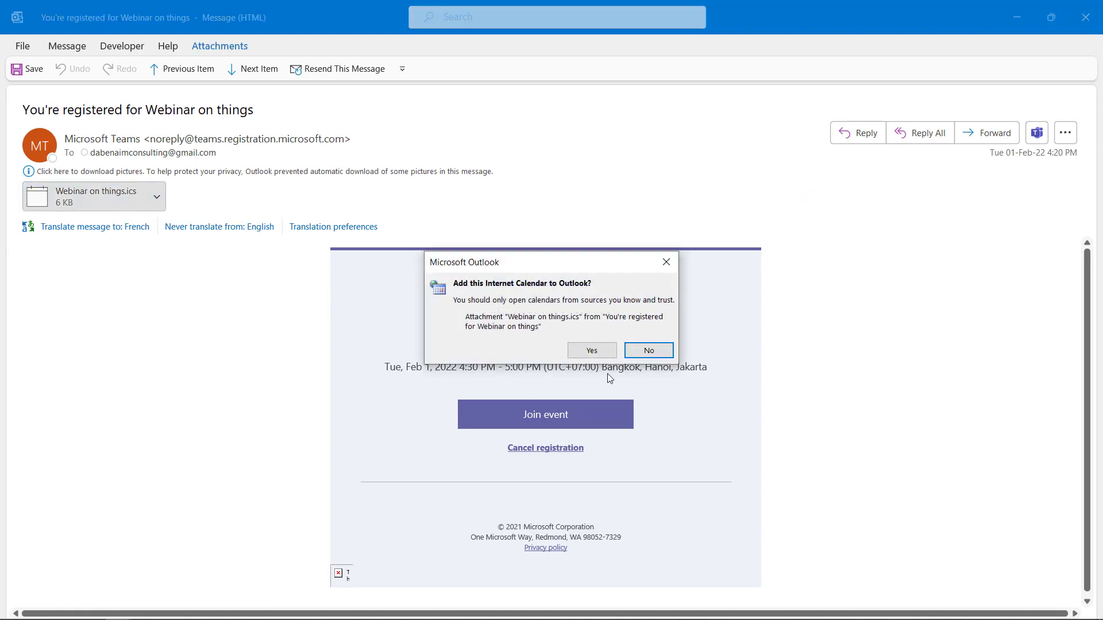
left_click(607, 352)
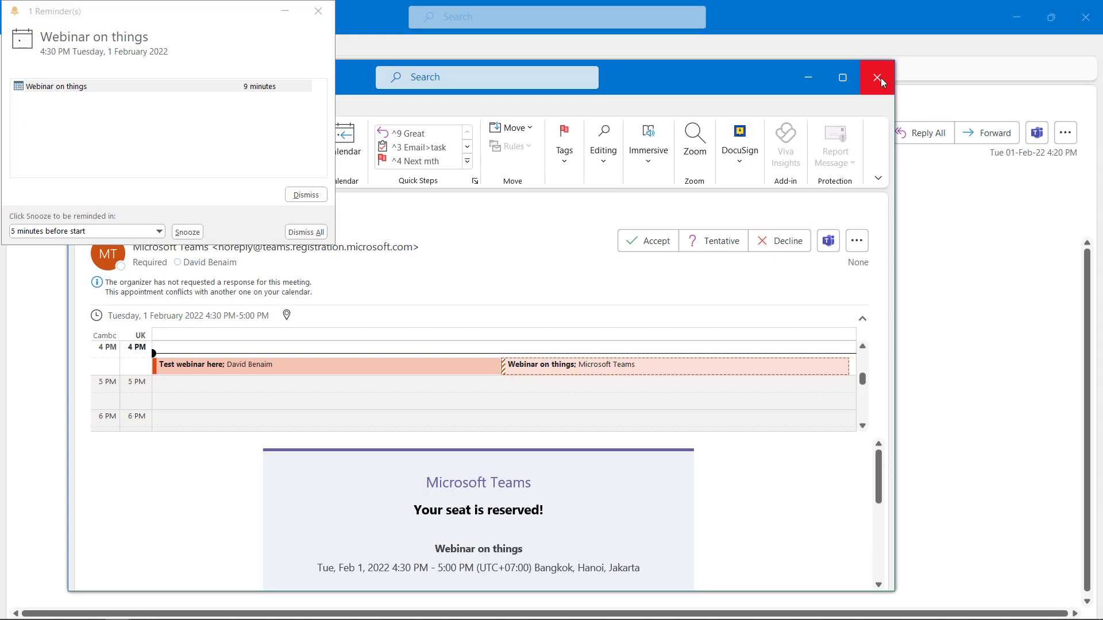
left_click(877, 78)
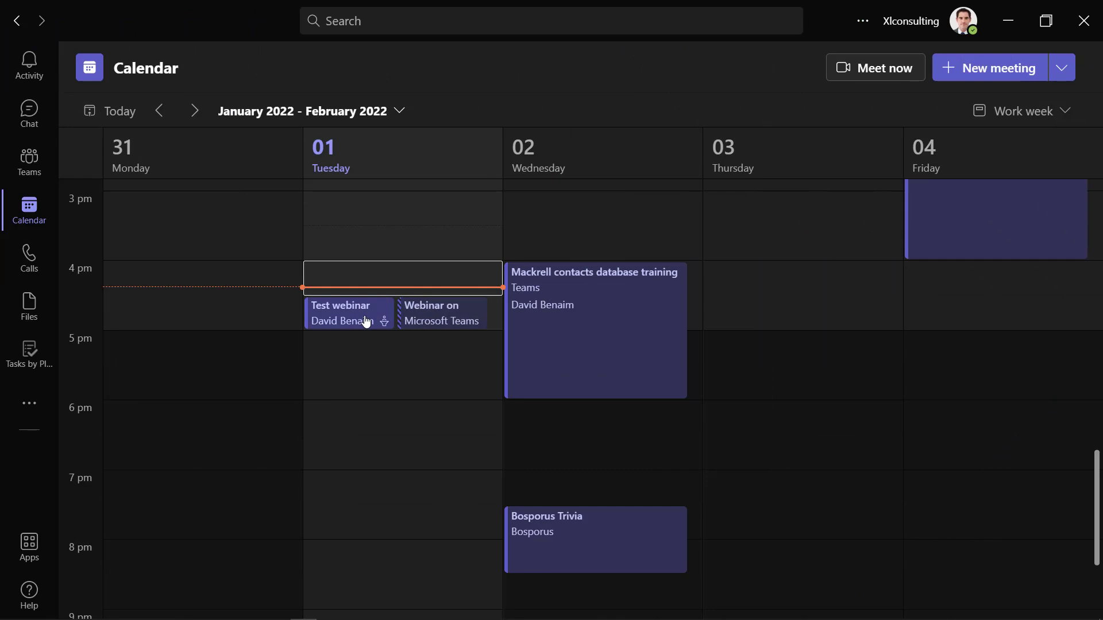
Step: In the Teams calendar, open "Test webinar here" for editing, and download and open its registration report in Excel
left_click(365, 320)
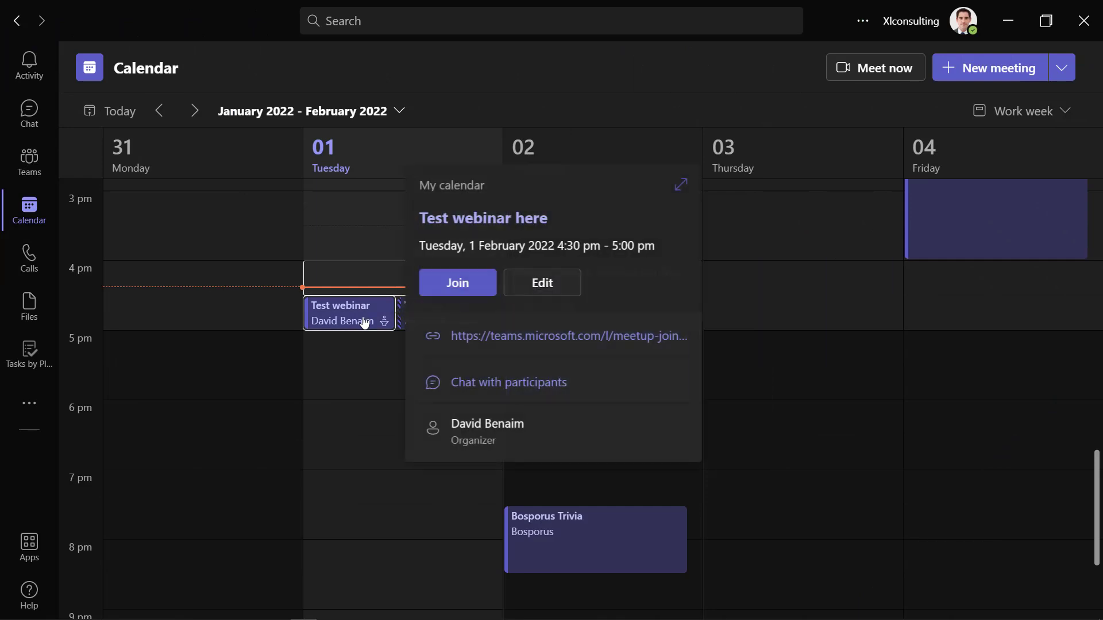
left_click(563, 285)
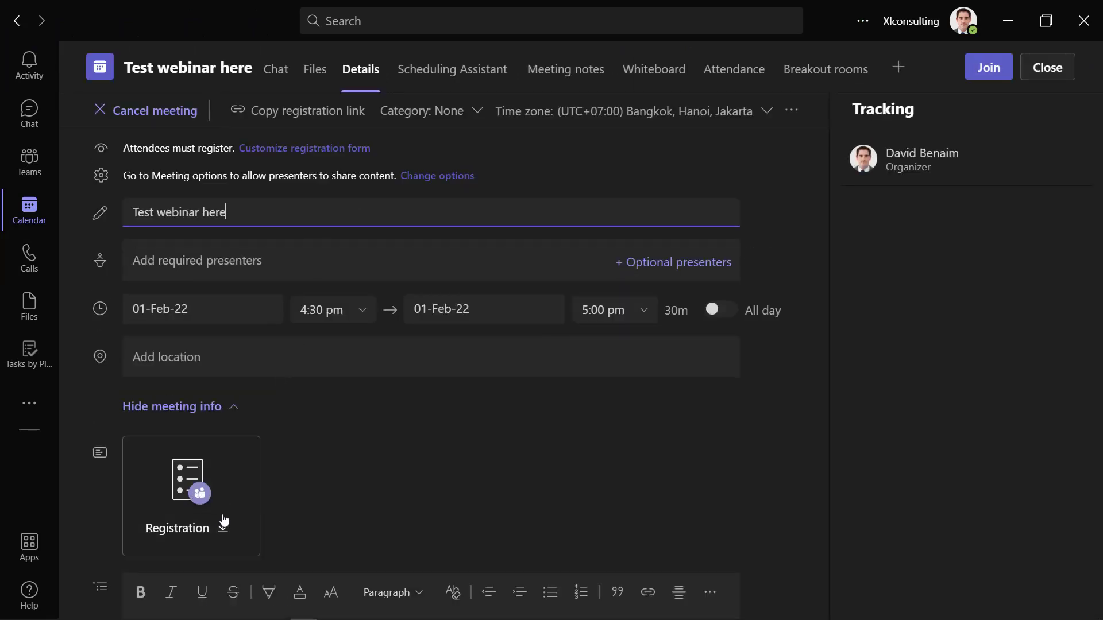
left_click(194, 499)
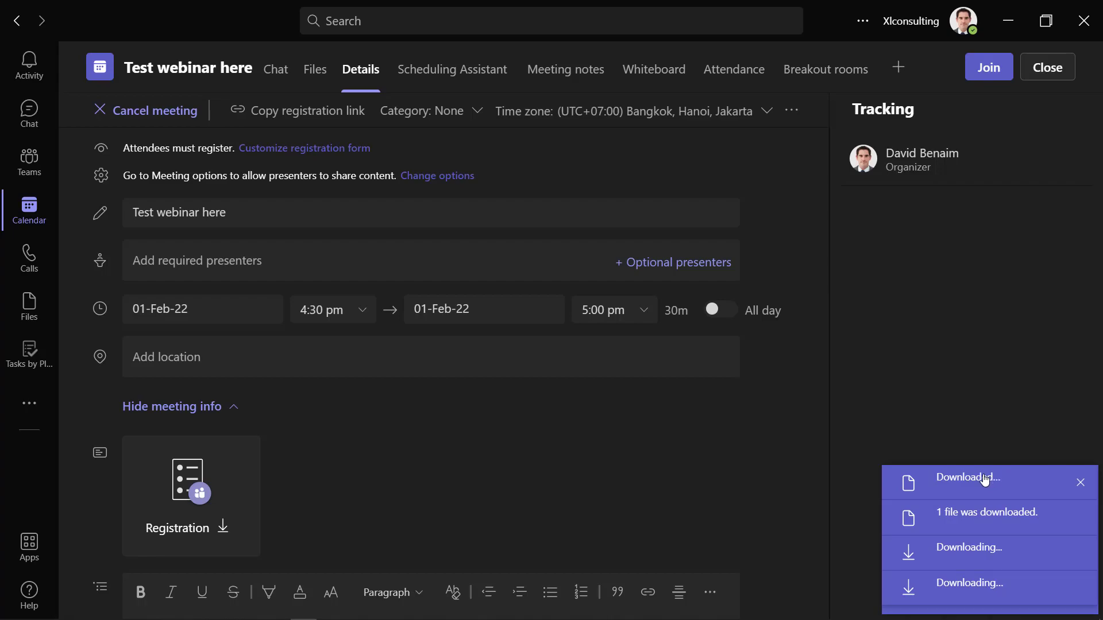
left_click(968, 516)
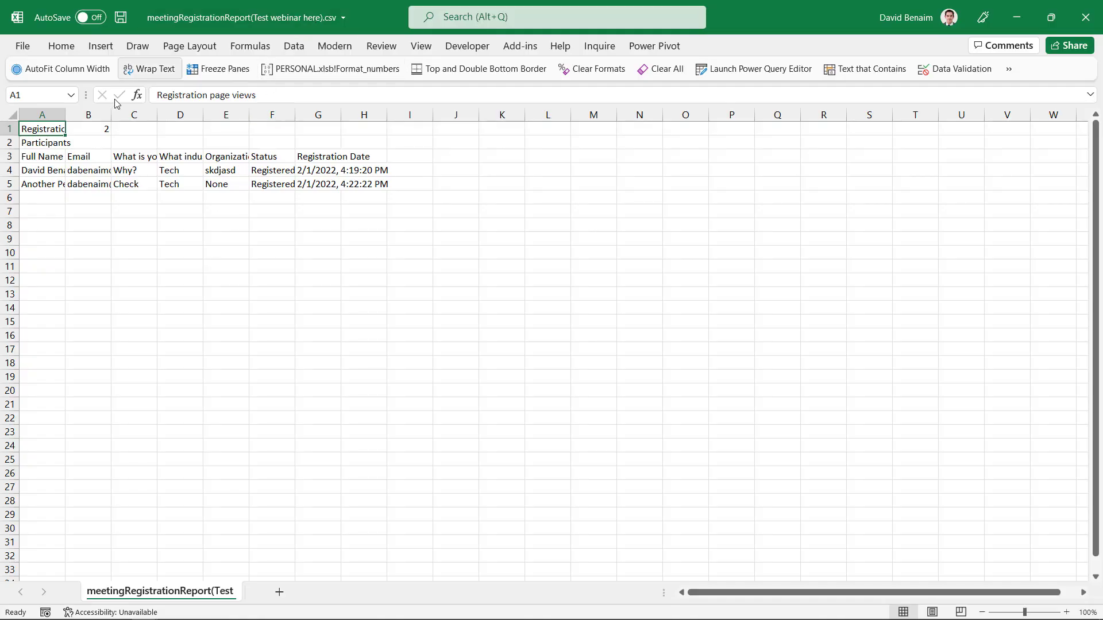
Step: Fit columns A to H of the registration report to their contents and select the participant table including its headers
left_click_drag(55, 115, 379, 115)
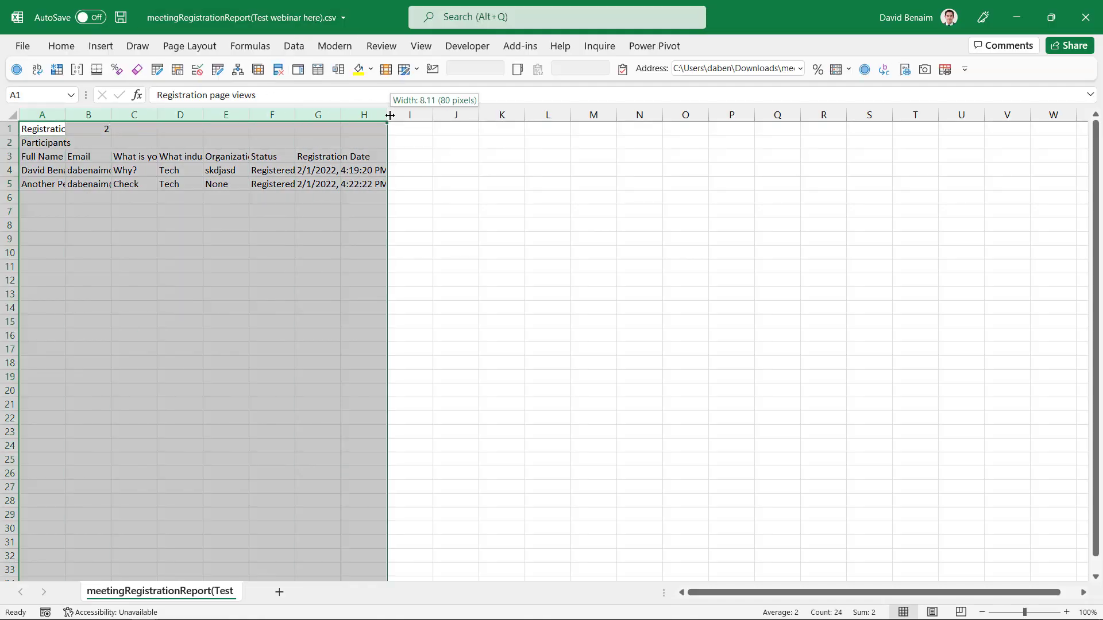
double_click(387, 115)
left_click_drag(55, 161, 766, 187)
Step: Switch back to Teams and open the meeting options of the "Test webinar here" event
key("alt+Tab")
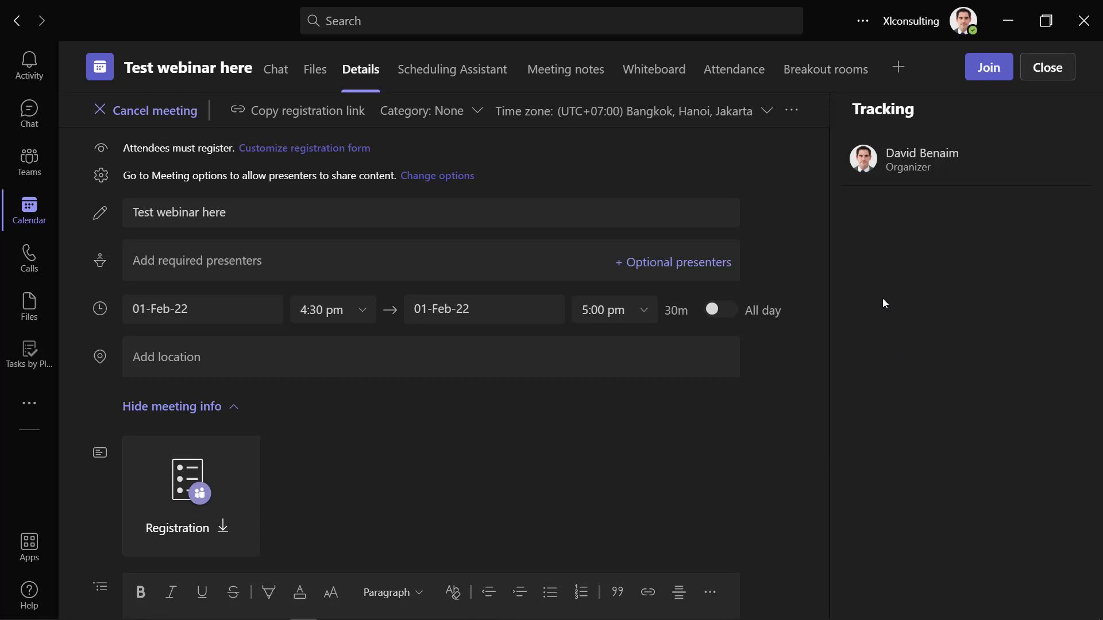
left_click(795, 115)
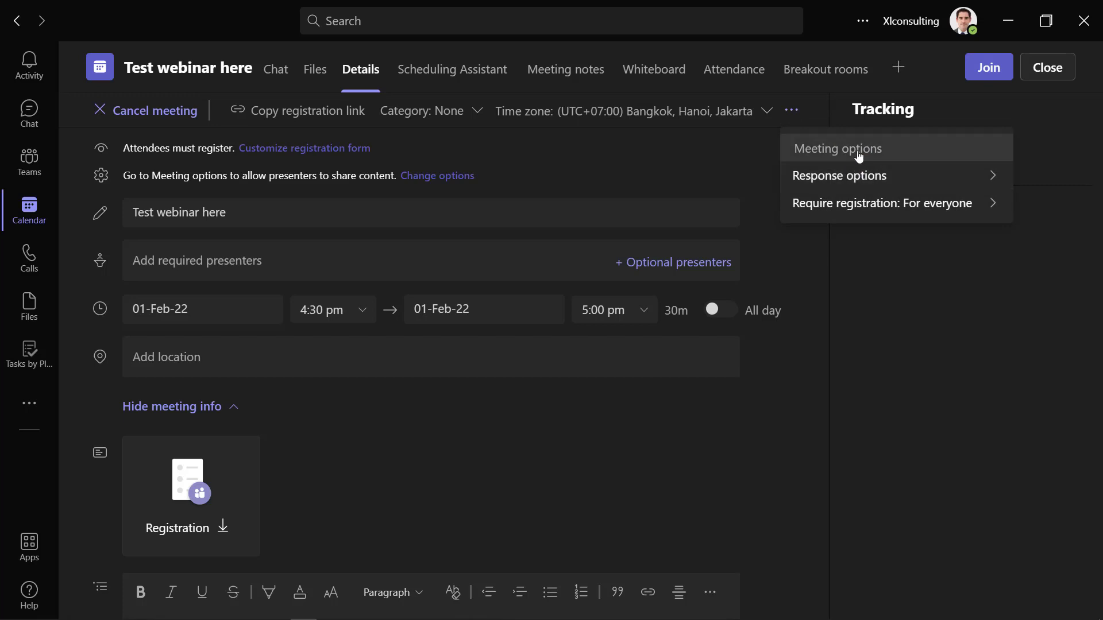
left_click(858, 154)
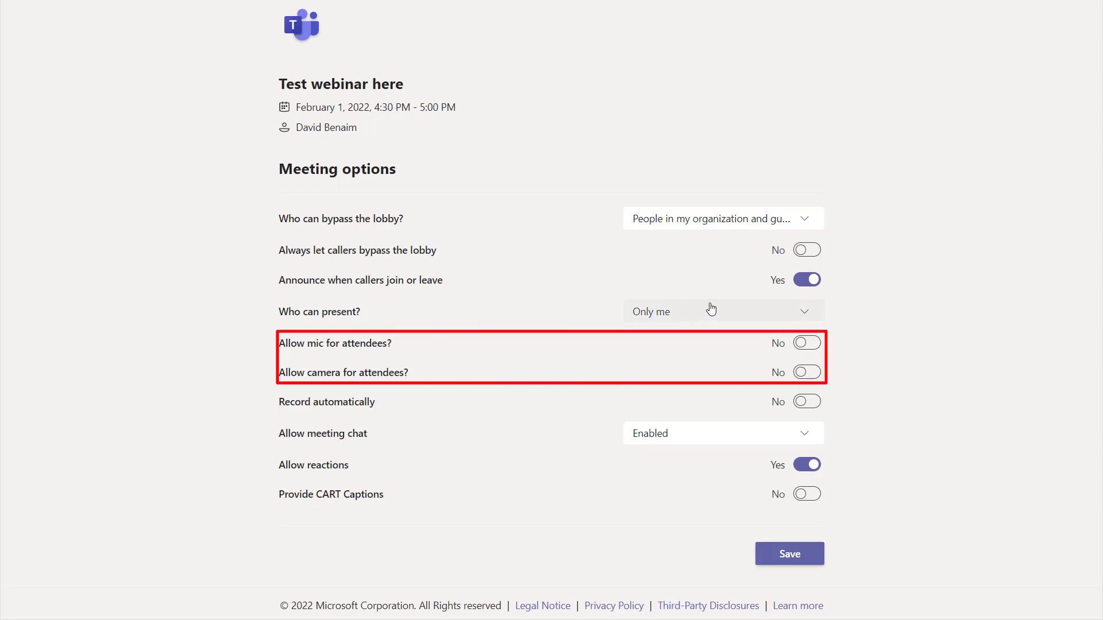
Step: Try Specific people for who can present in the meeting options and return the setting to Only me
left_click(787, 315)
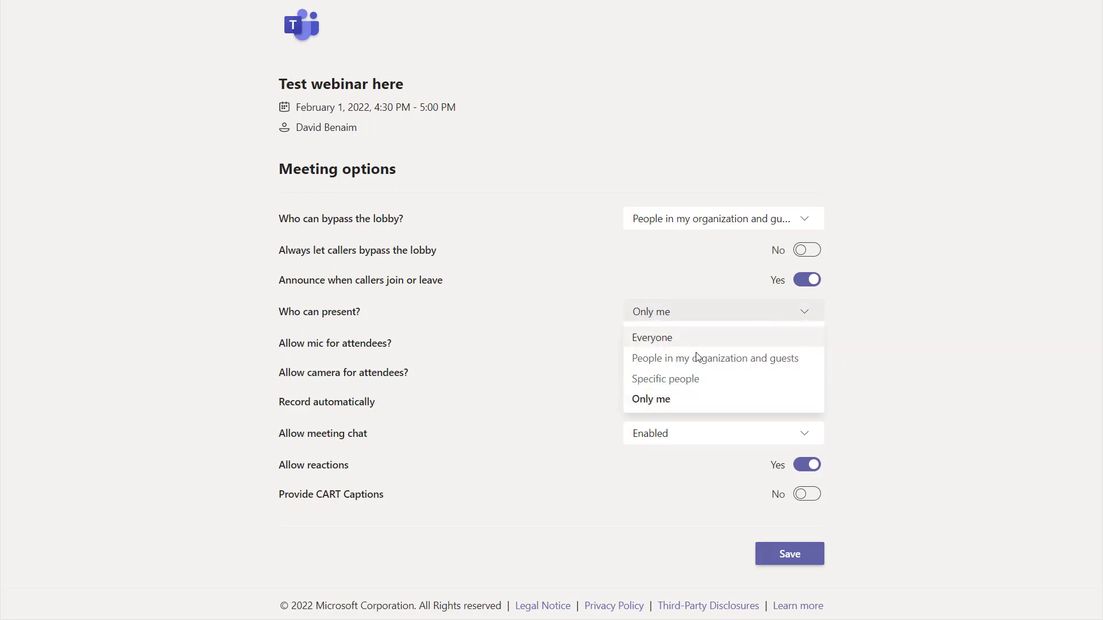
left_click(675, 382)
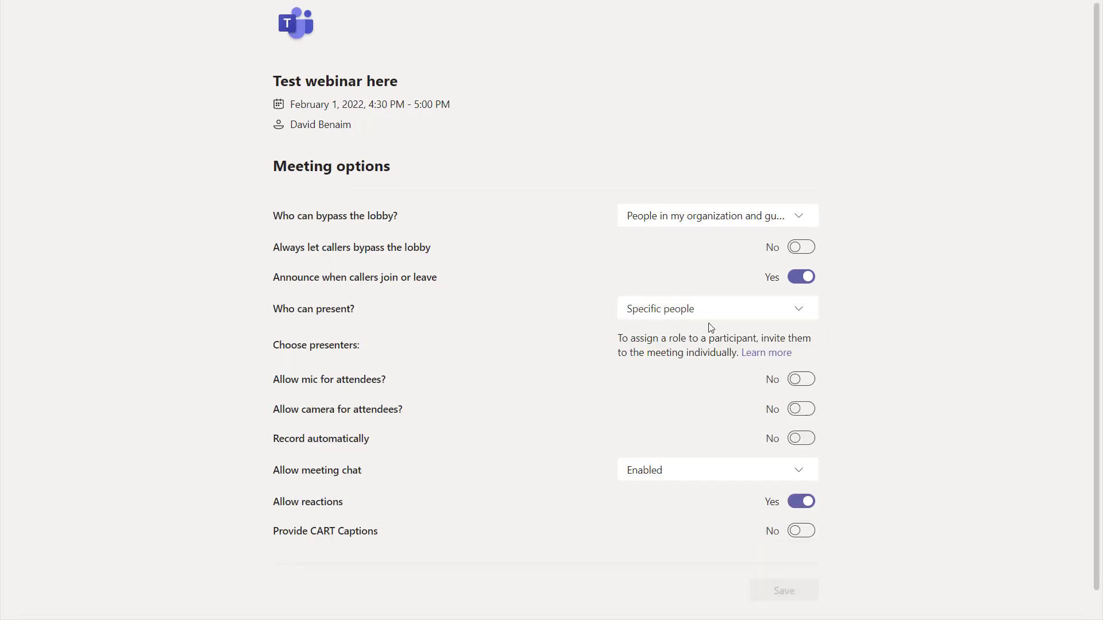
left_click(763, 315)
left_click(670, 398)
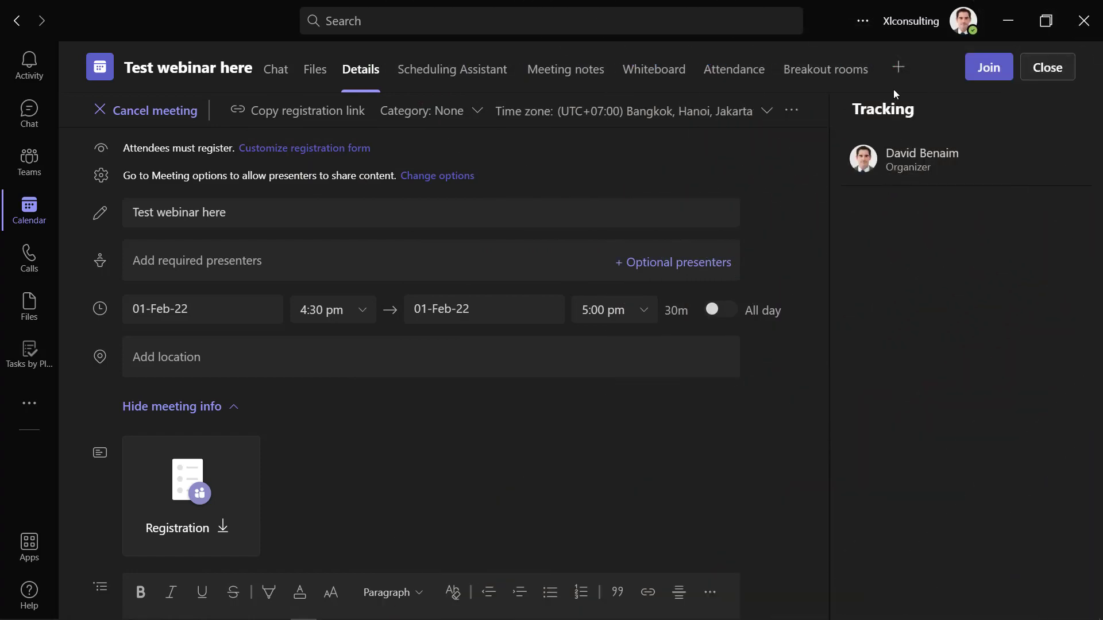
Step: Add a Q&A tab to the webinar that lets attendees ask new questions and respond to conversations, with moderation off
left_click(899, 70)
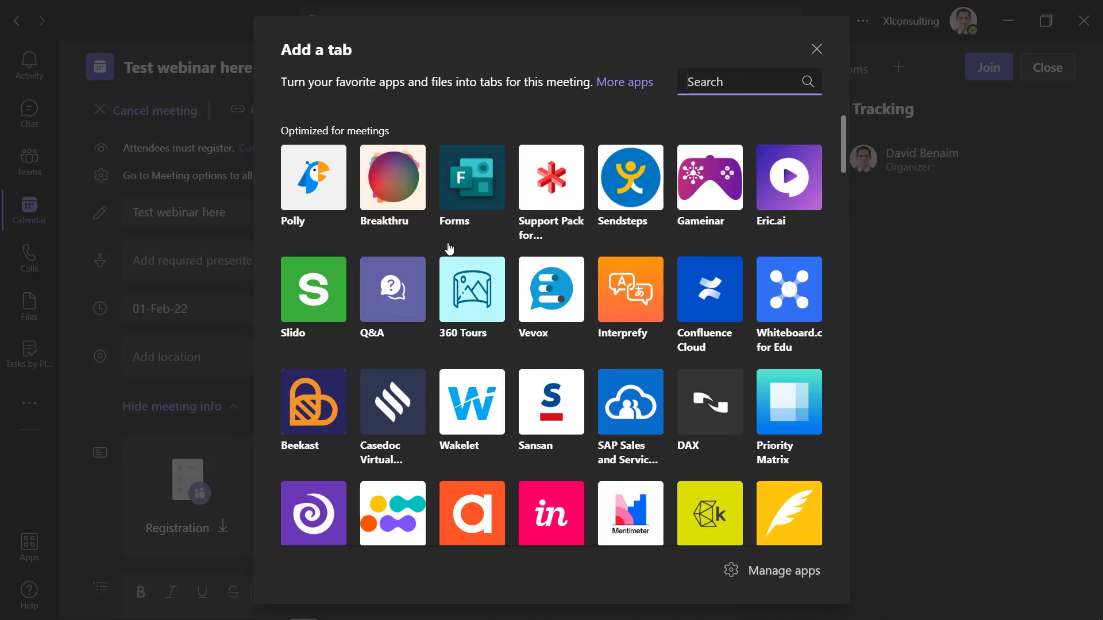
left_click(396, 290)
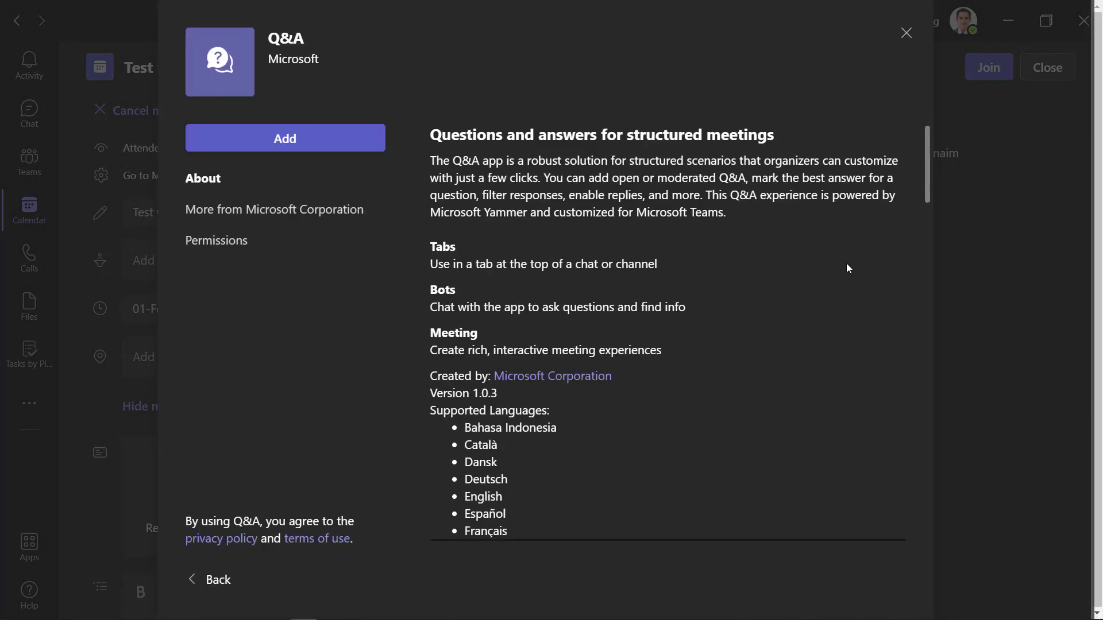
left_click(384, 151)
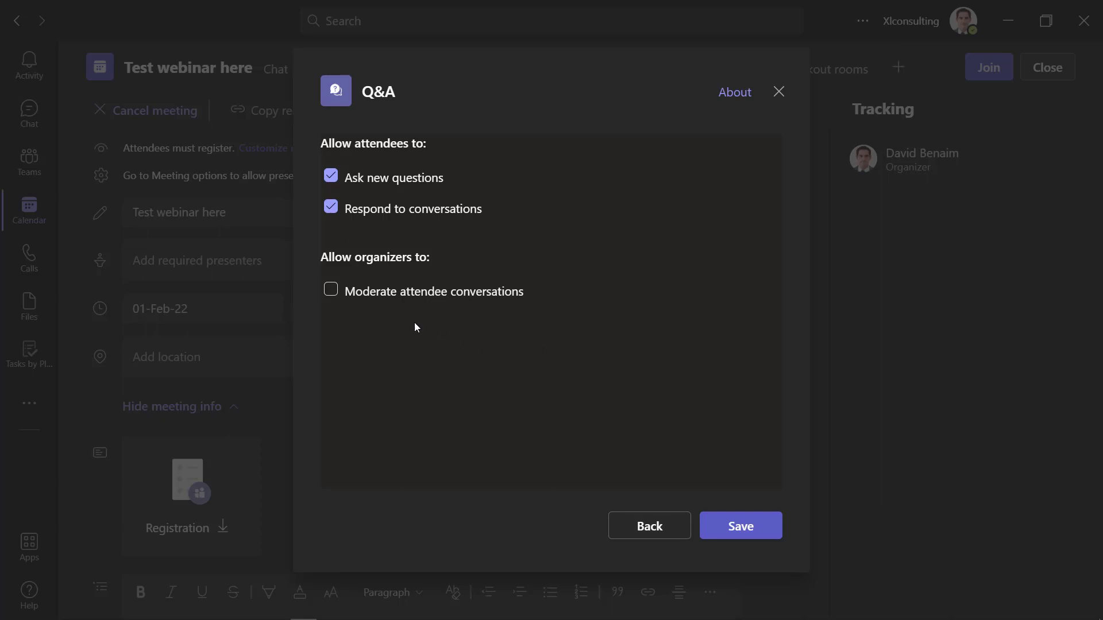
left_click(332, 294)
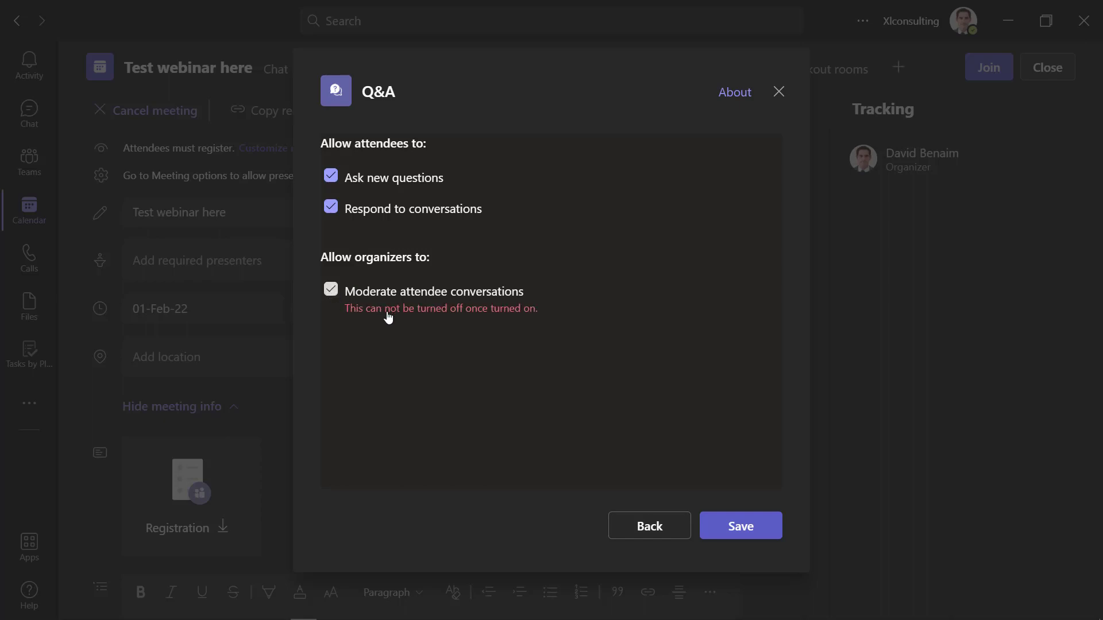
left_click(333, 291)
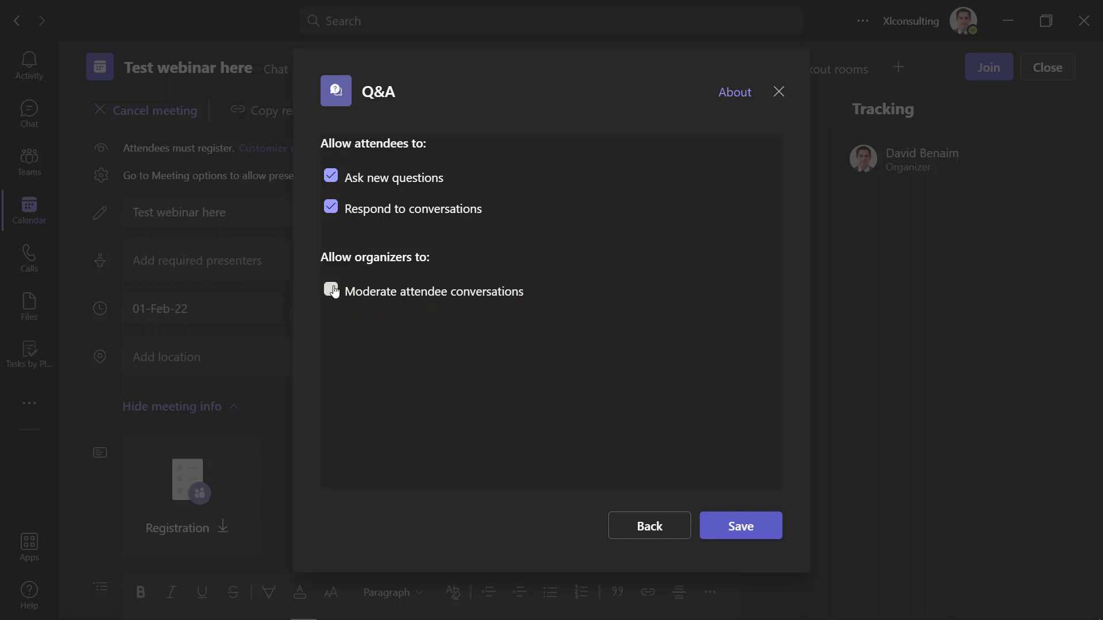
left_click(352, 180)
left_click(362, 202)
left_click(364, 180)
left_click(372, 213)
left_click(736, 533)
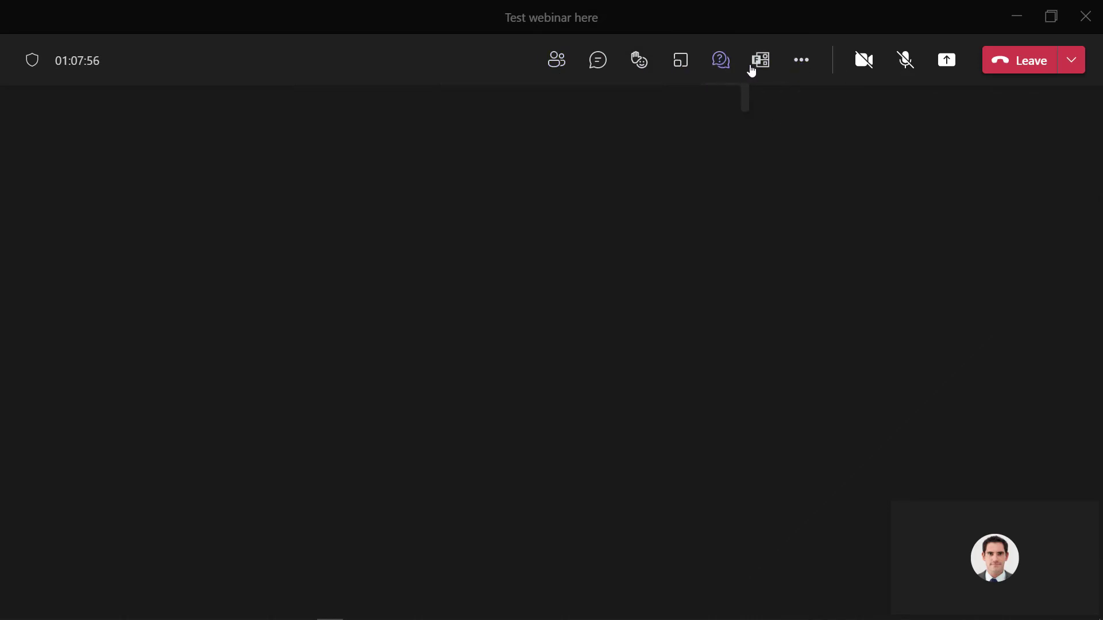
Step: In the running webinar, view the apps available to add and close the list
left_click(801, 64)
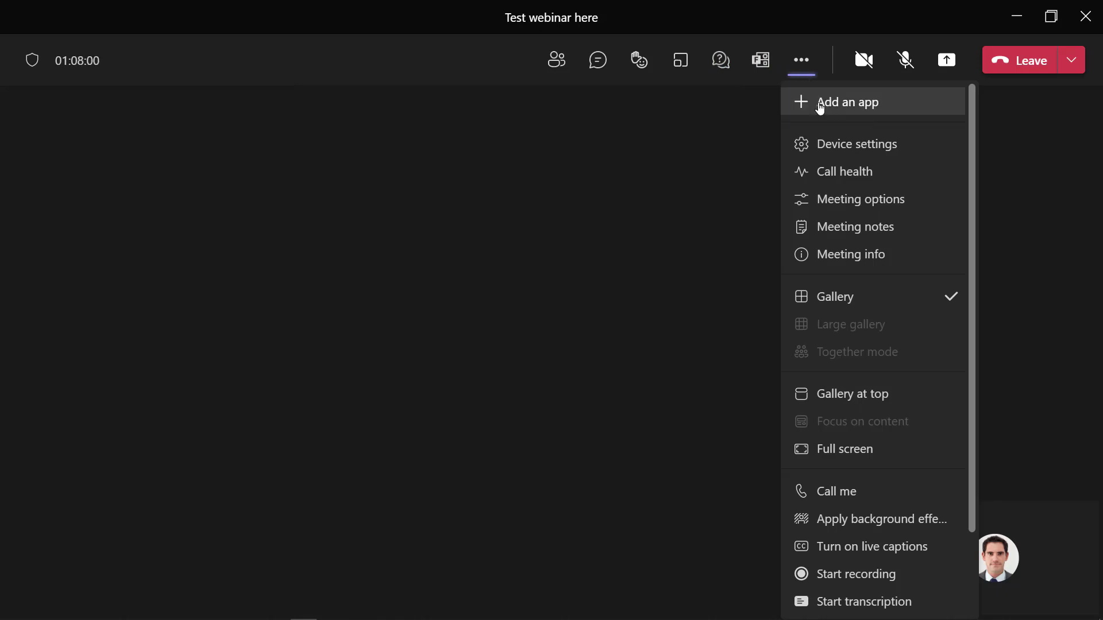
left_click(819, 103)
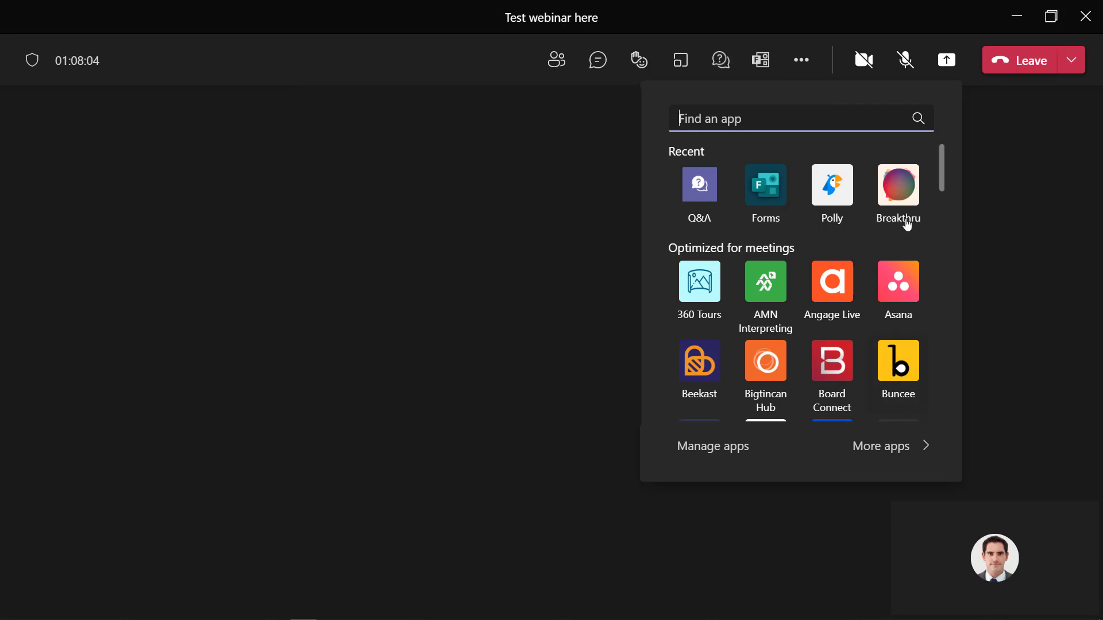
left_click(255, 267)
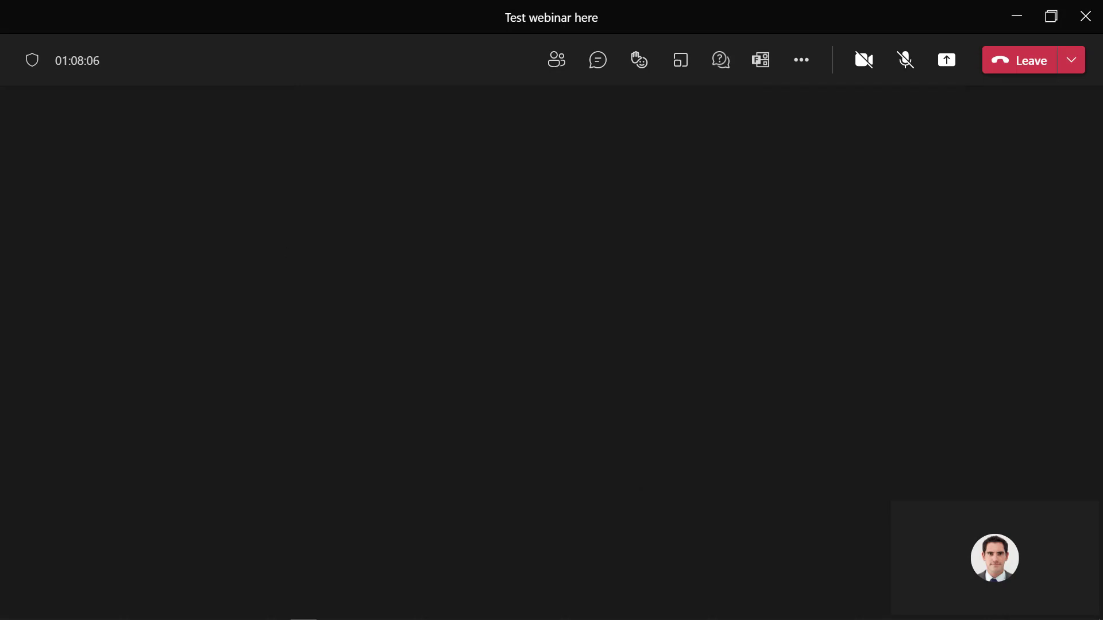
Step: Open the webinar's Q&A and look through the posted questions
left_click(720, 65)
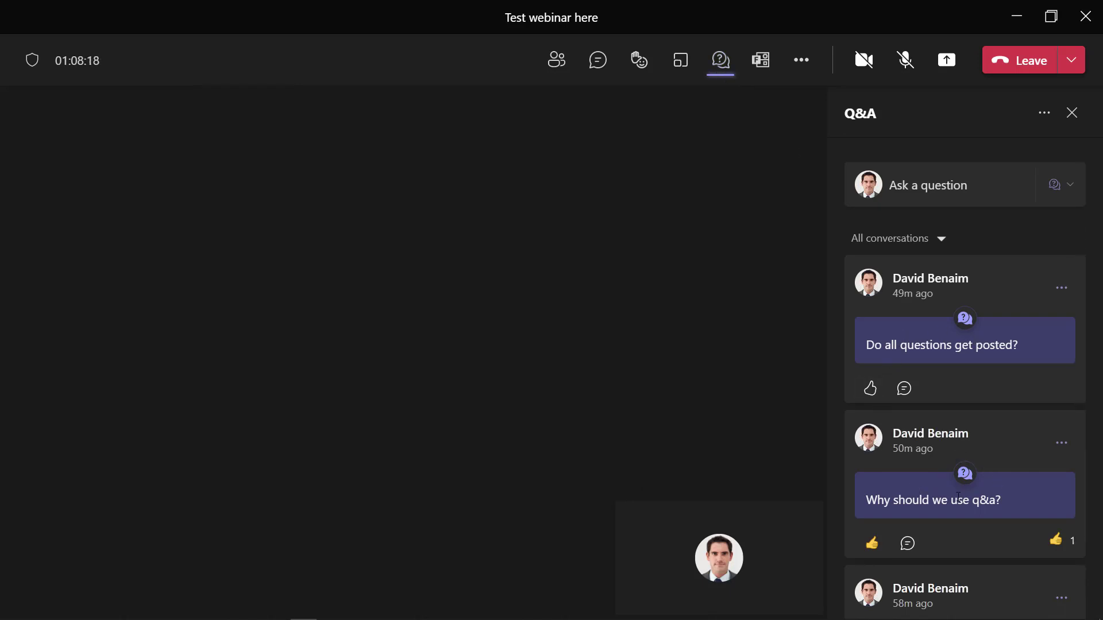
scroll(950, 520, "down", 2)
scroll(950, 518, "up", 2)
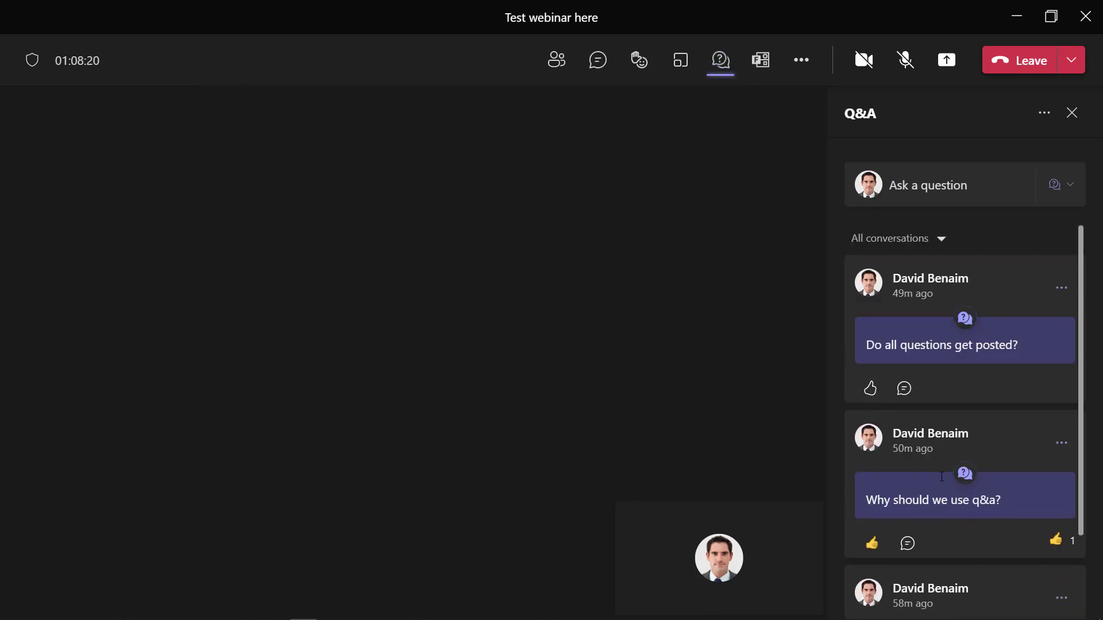
Step: Start a new Q&A question, view its additional formatting options, and discard the draft
left_click(933, 185)
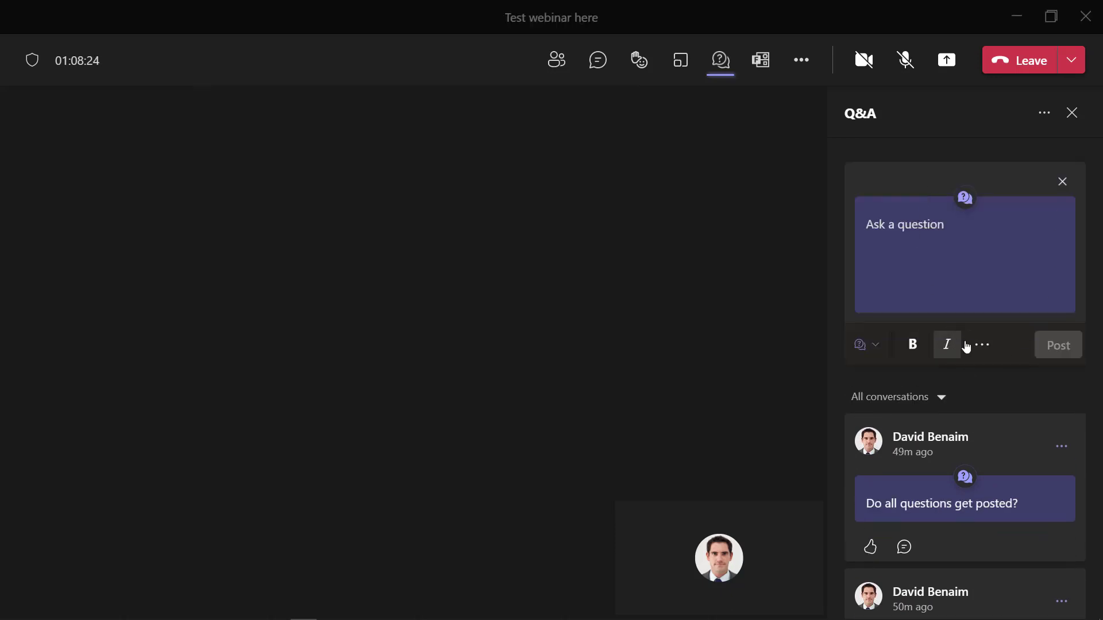
left_click(985, 346)
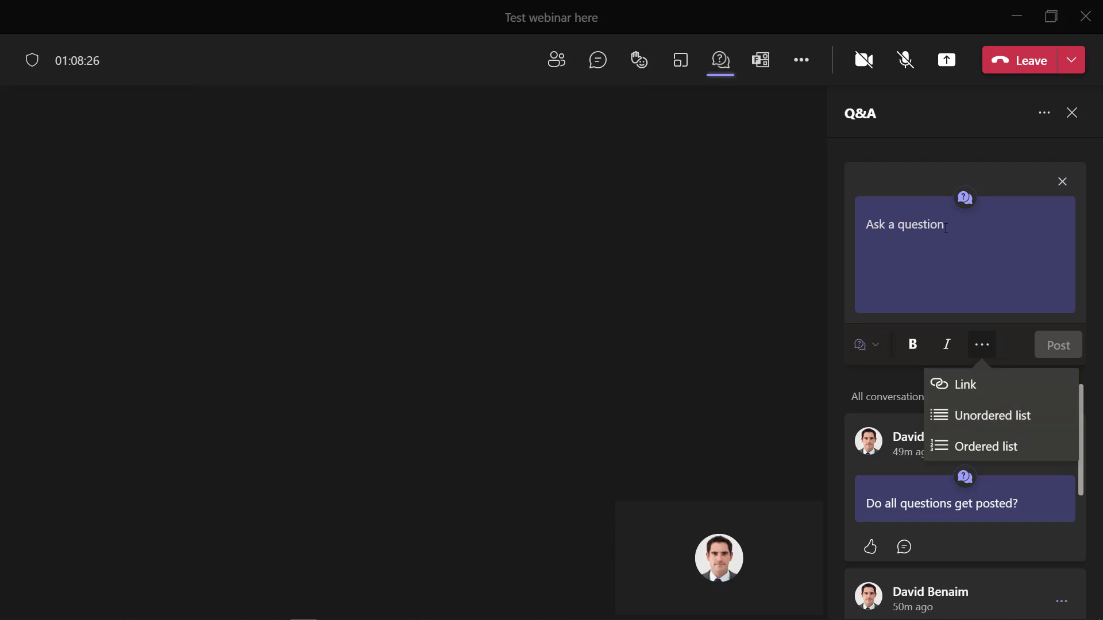
left_click(1063, 183)
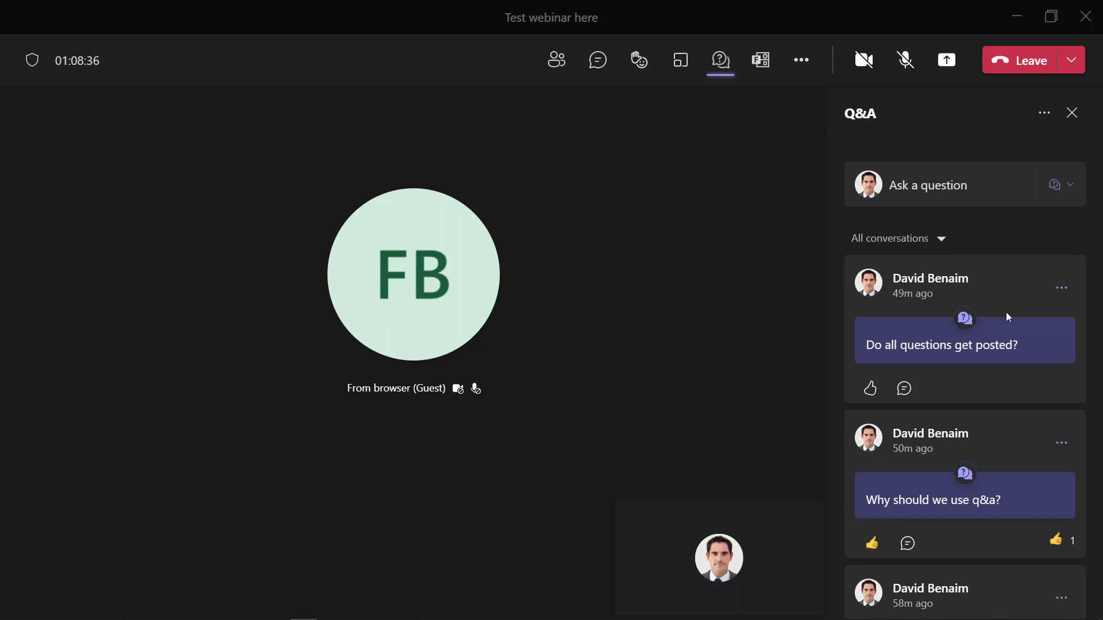
Step: React with Like to the question "Do all questions get posted?" and show the further actions available for it
mouse_move(869, 388)
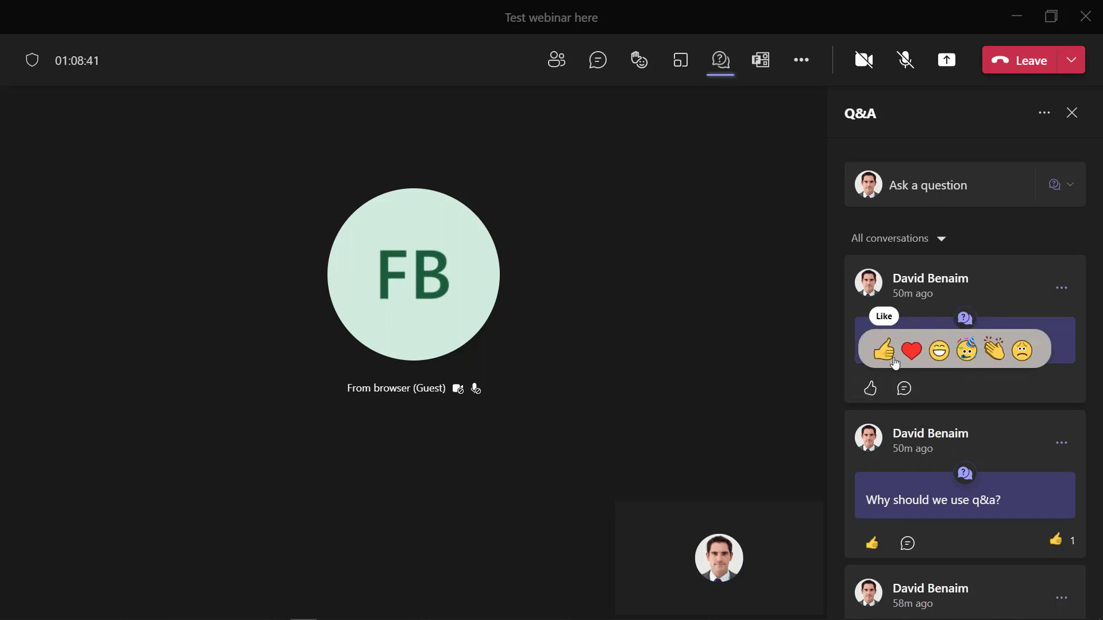
left_click(894, 363)
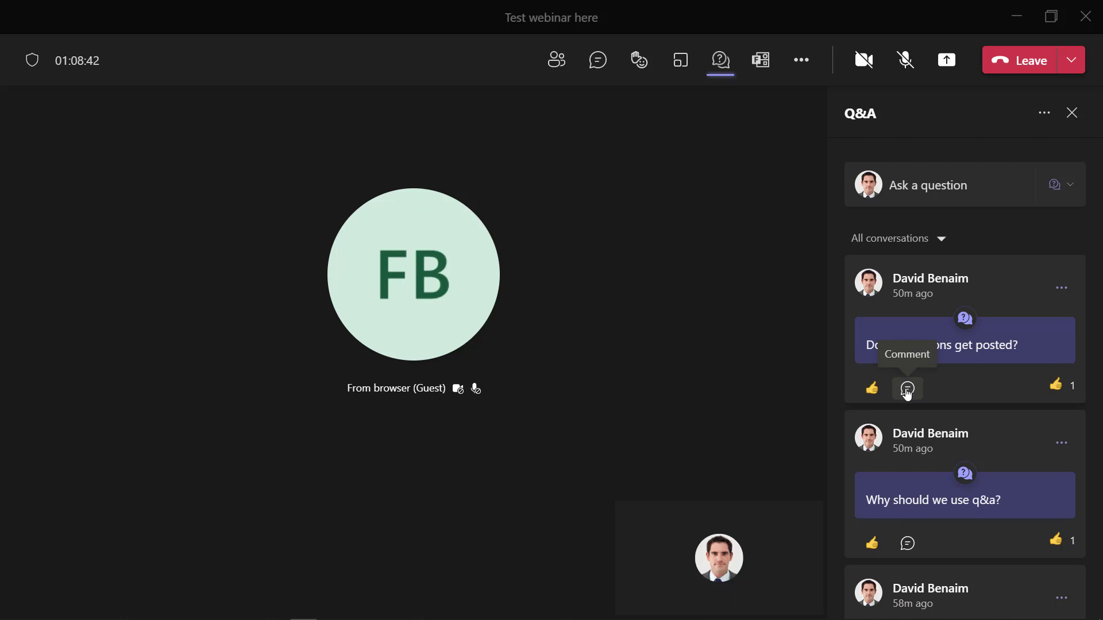
left_click(1061, 288)
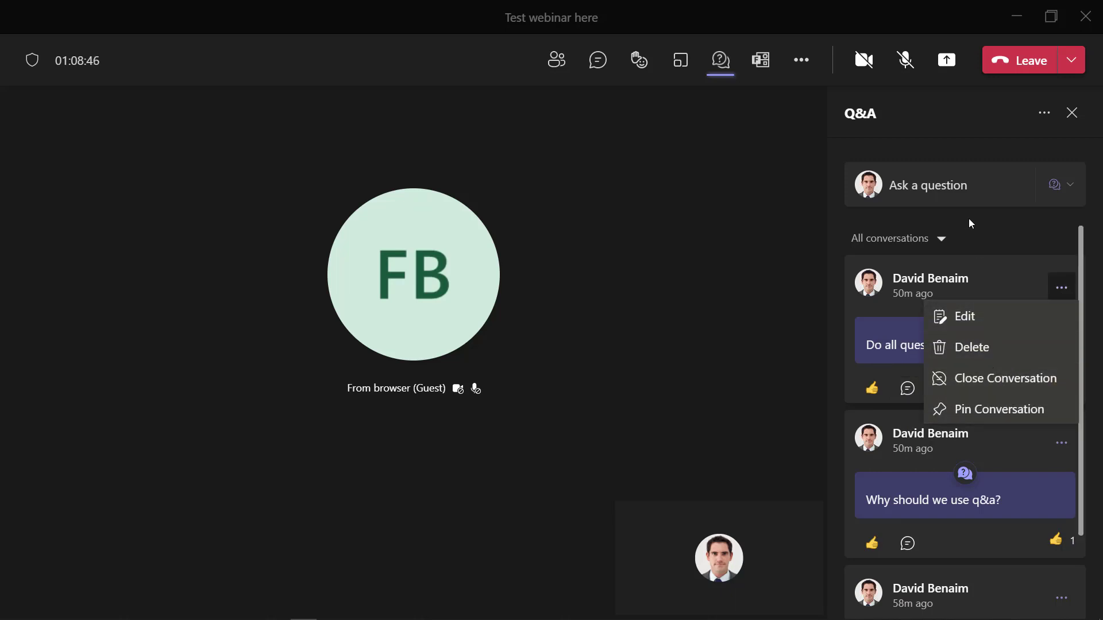
Step: Post a discussion, rather than a question, in the Q&A with the text "How are people feeling?"
left_click(1000, 237)
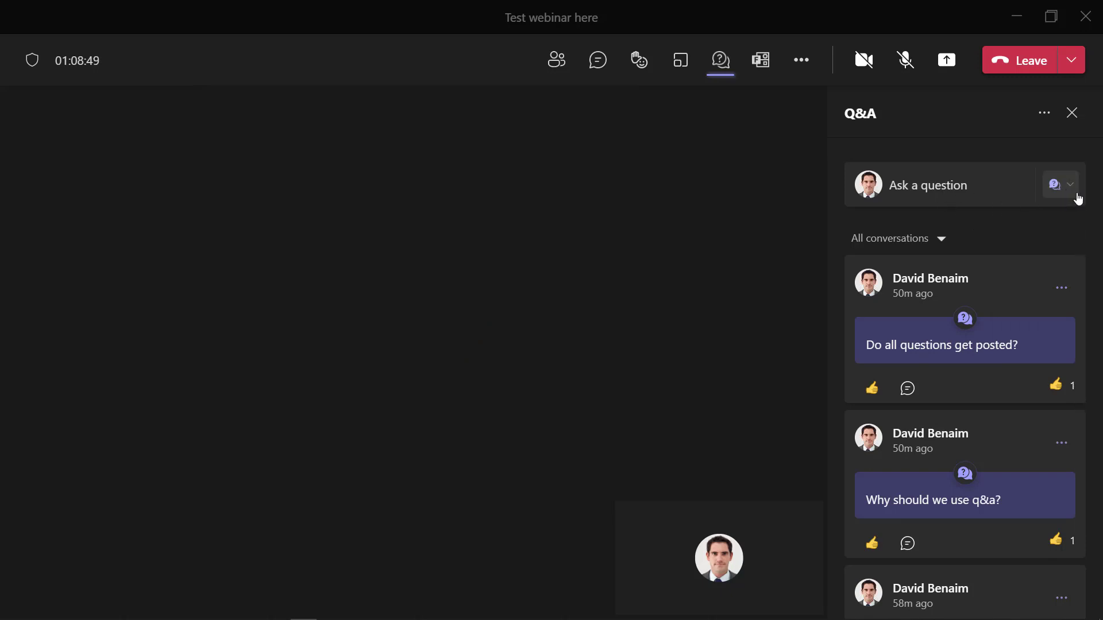
left_click(1067, 184)
left_click(1026, 221)
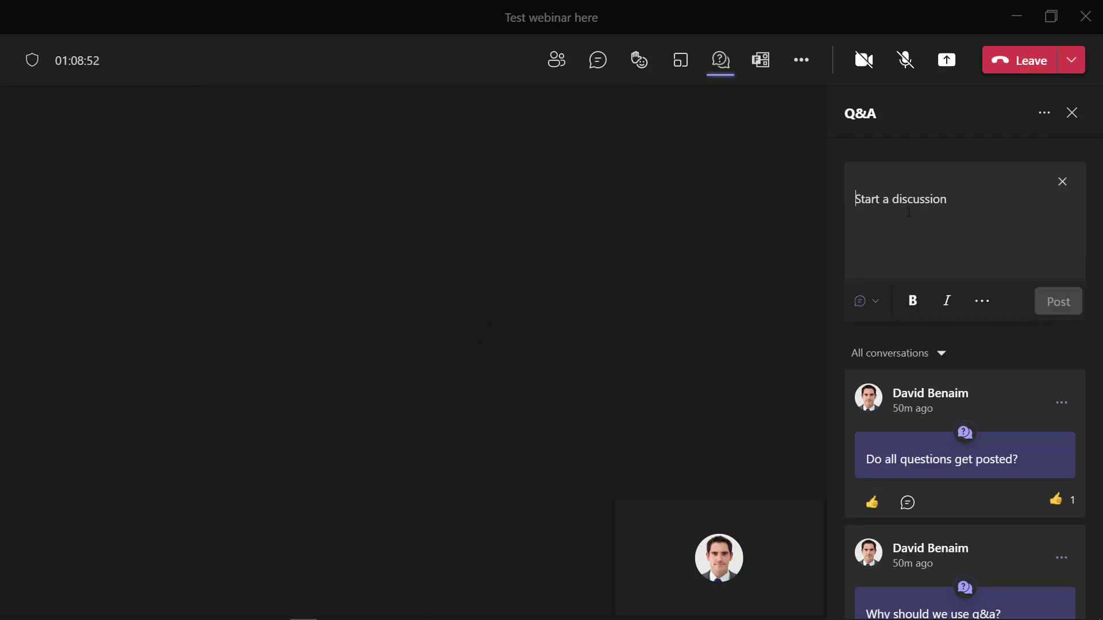
type("How a")
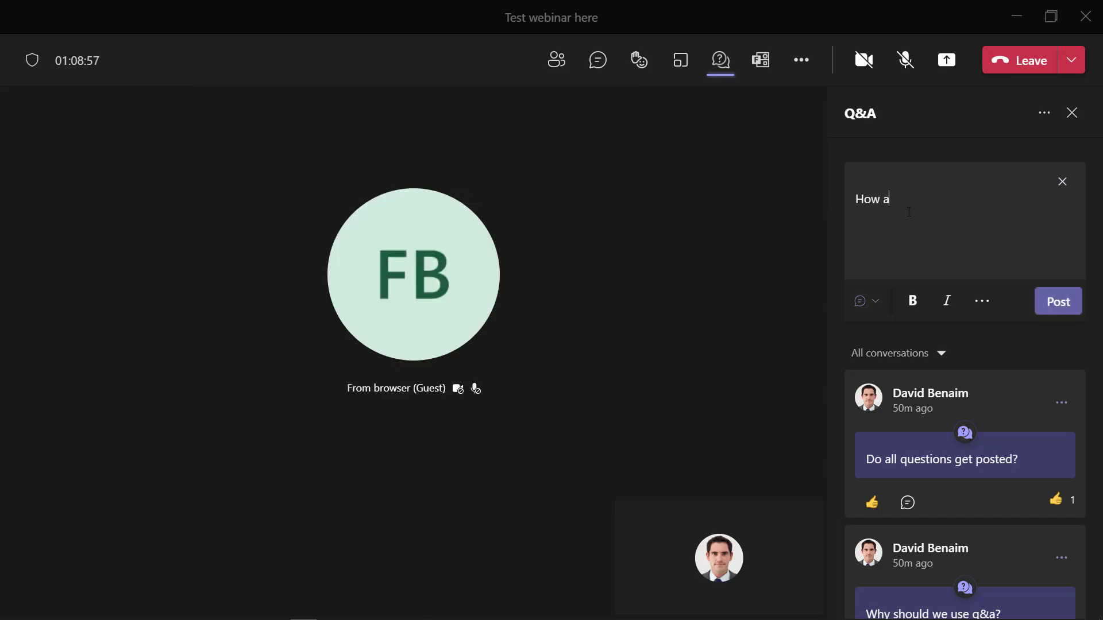
type("re people feeling?")
left_click(1058, 301)
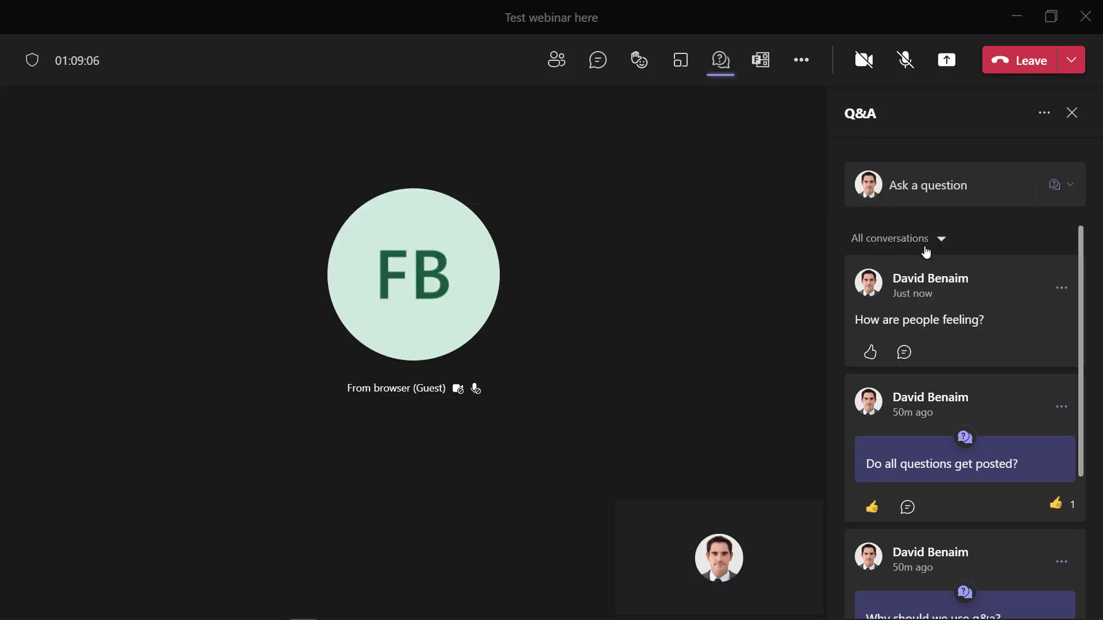
Step: Pin the conversation "How do we feel about the new year?" in the Q&A
scroll(967, 501, "down", 4)
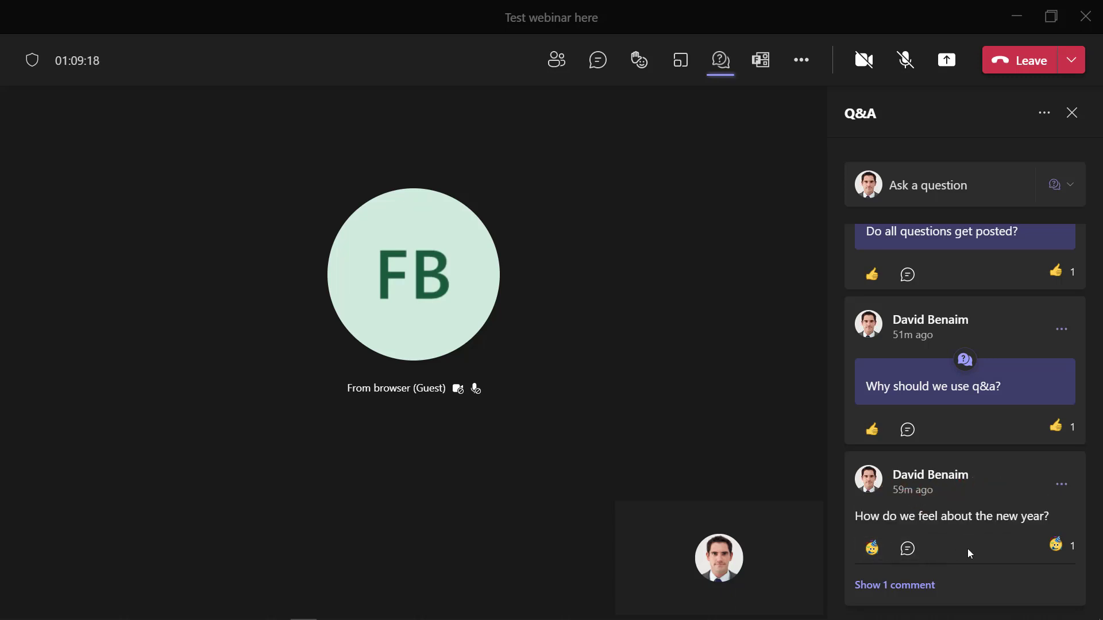
left_click(1060, 487)
left_click(999, 457)
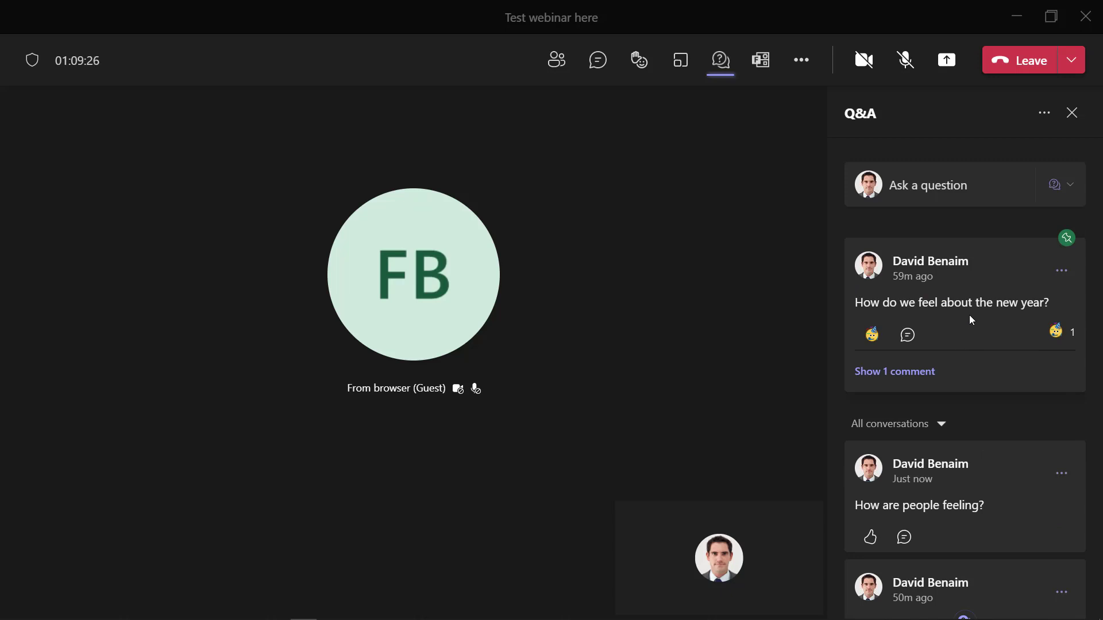
Step: View the management options for the Q&A app and the further actions in the guest's meeting window, closing both lists
left_click(1045, 113)
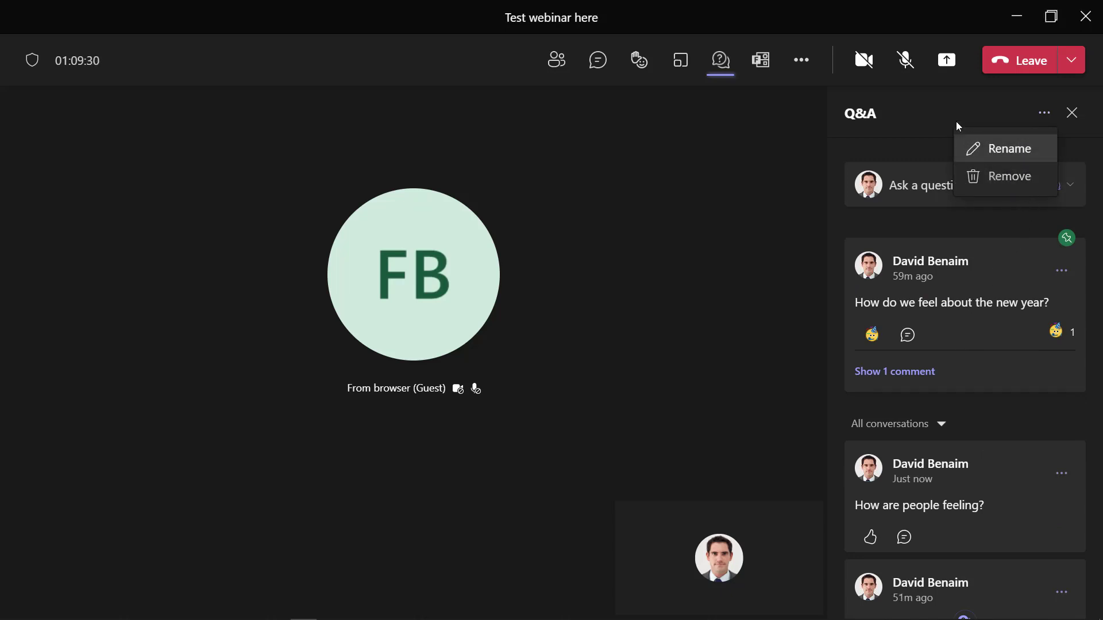
left_click(958, 100)
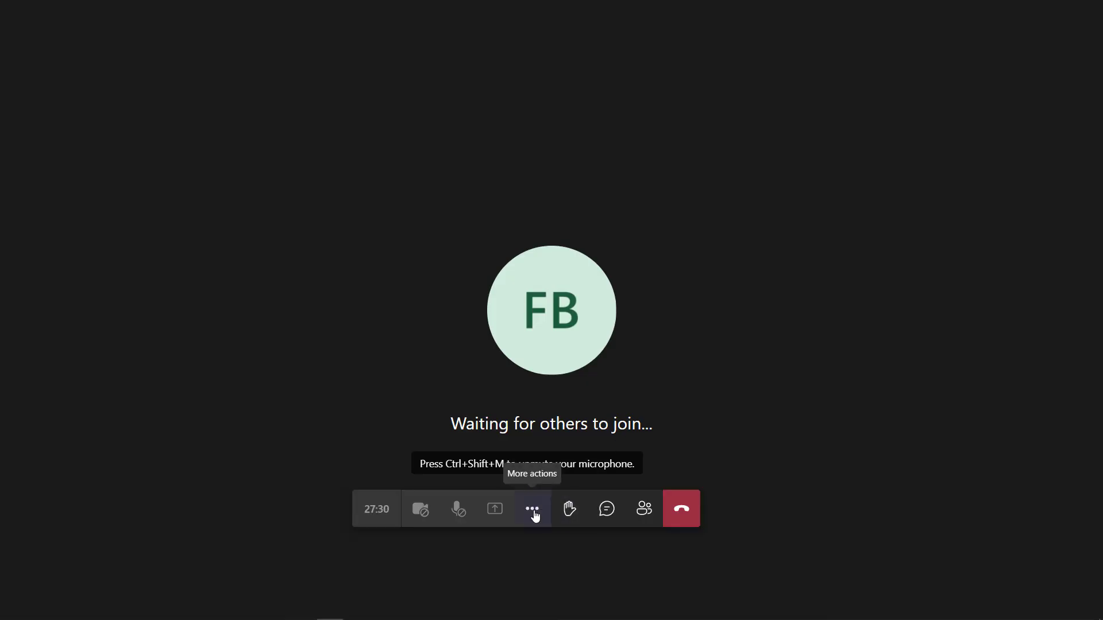
left_click(533, 510)
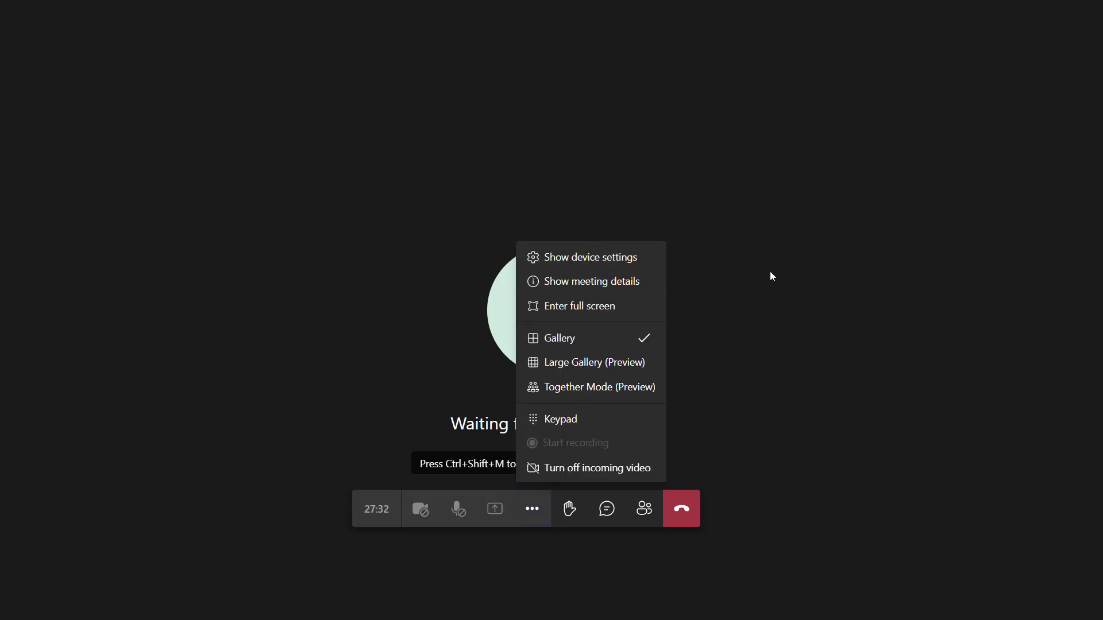
left_click(811, 288)
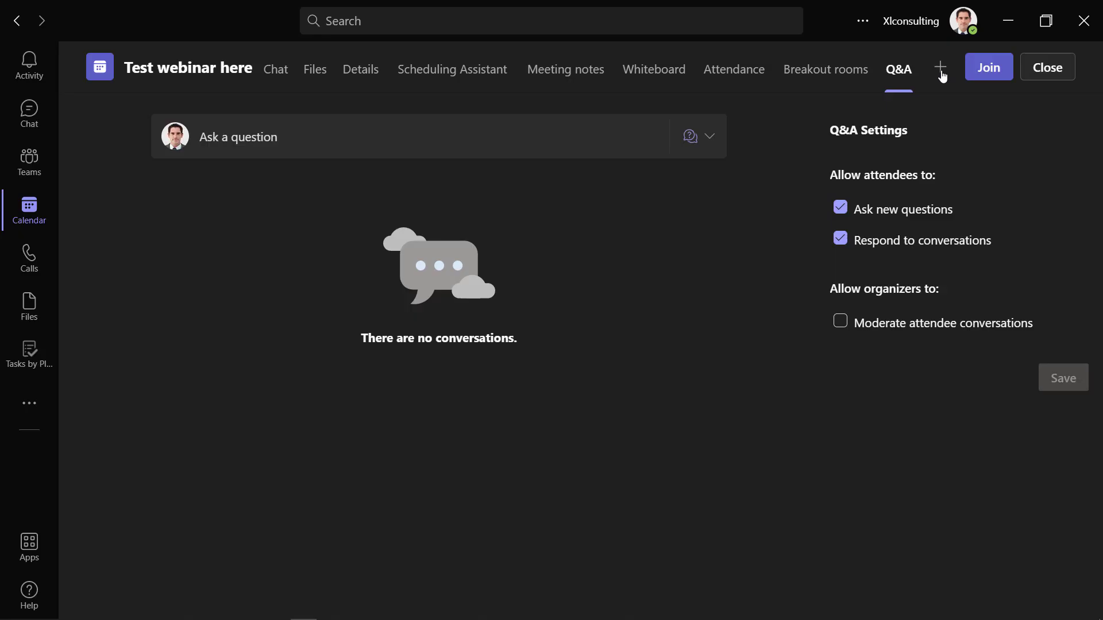
Step: Add the Forms app as a tab to the meeting "Test webinar here"
left_click(939, 67)
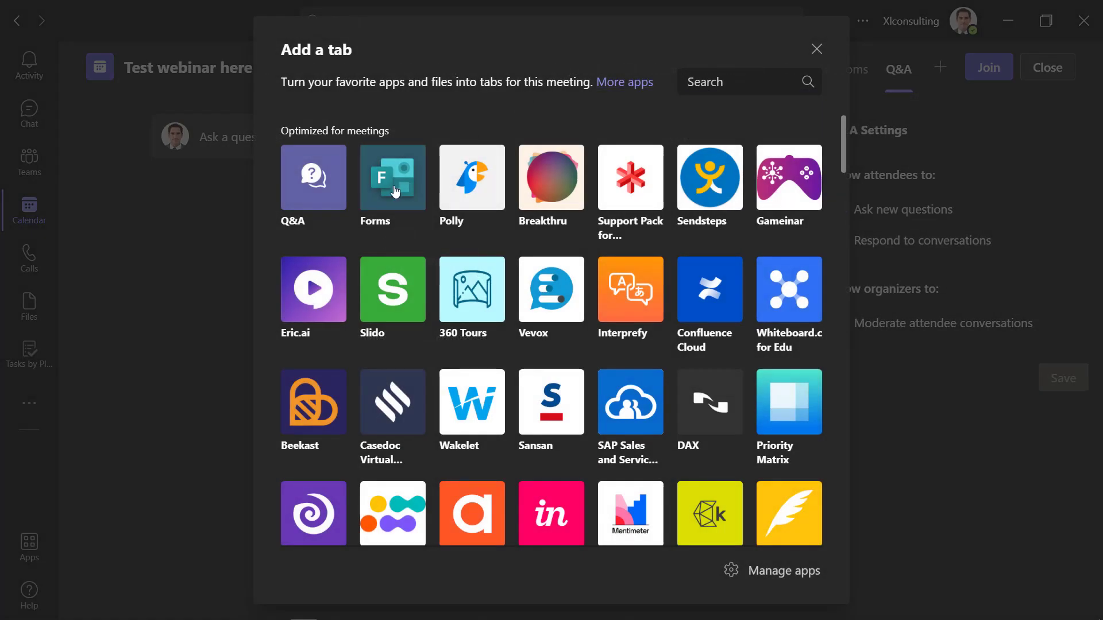
left_click(395, 191)
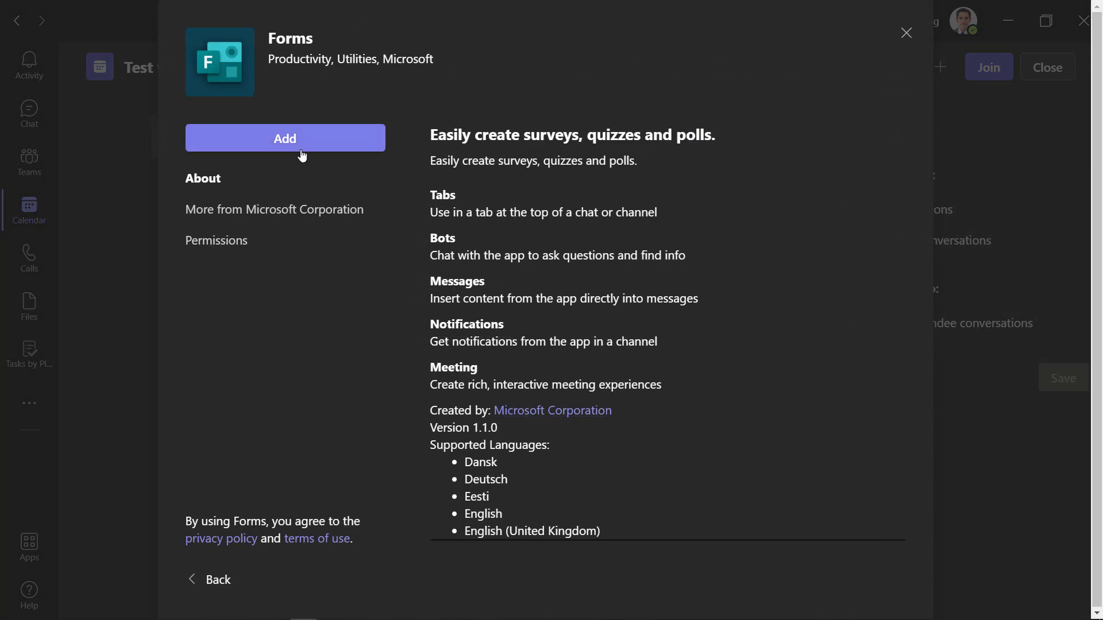
left_click(302, 151)
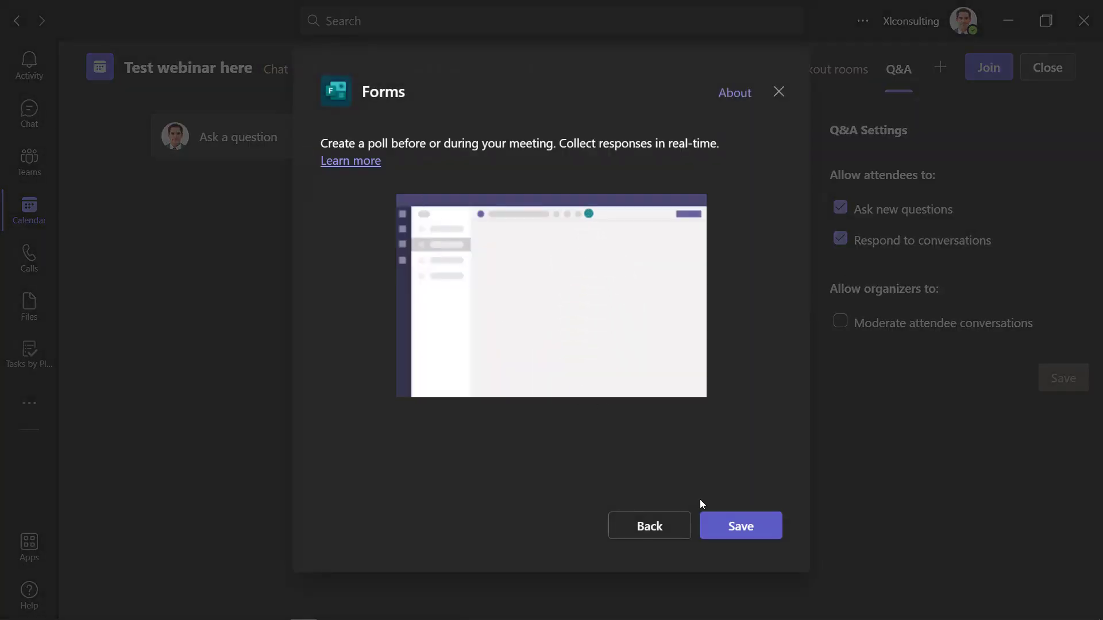
left_click(729, 527)
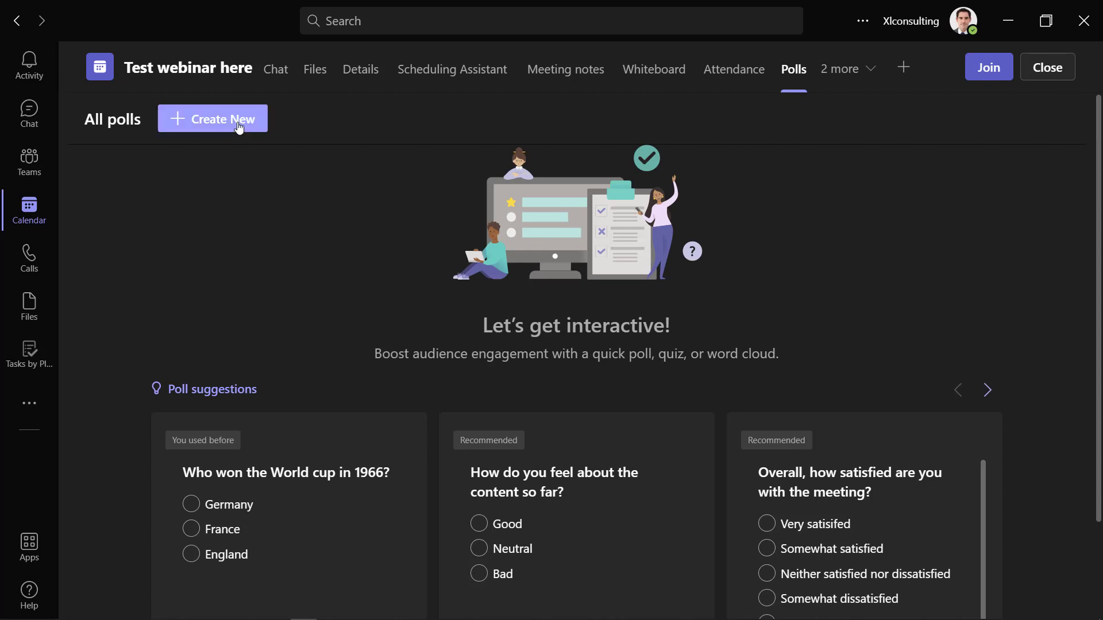
Step: Create a word cloud poll asking "What is your main reason for attending?" with anonymous responses and co-authoring allowed, and save it as a draft
scroll(722, 305, "down", 3)
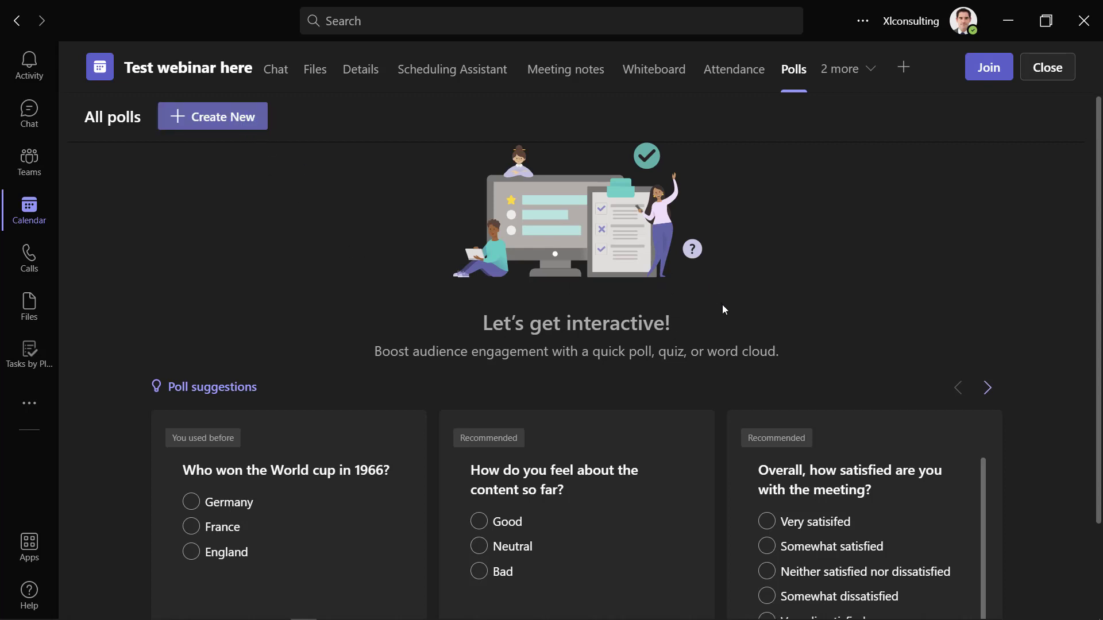
scroll(721, 304, "up", 3)
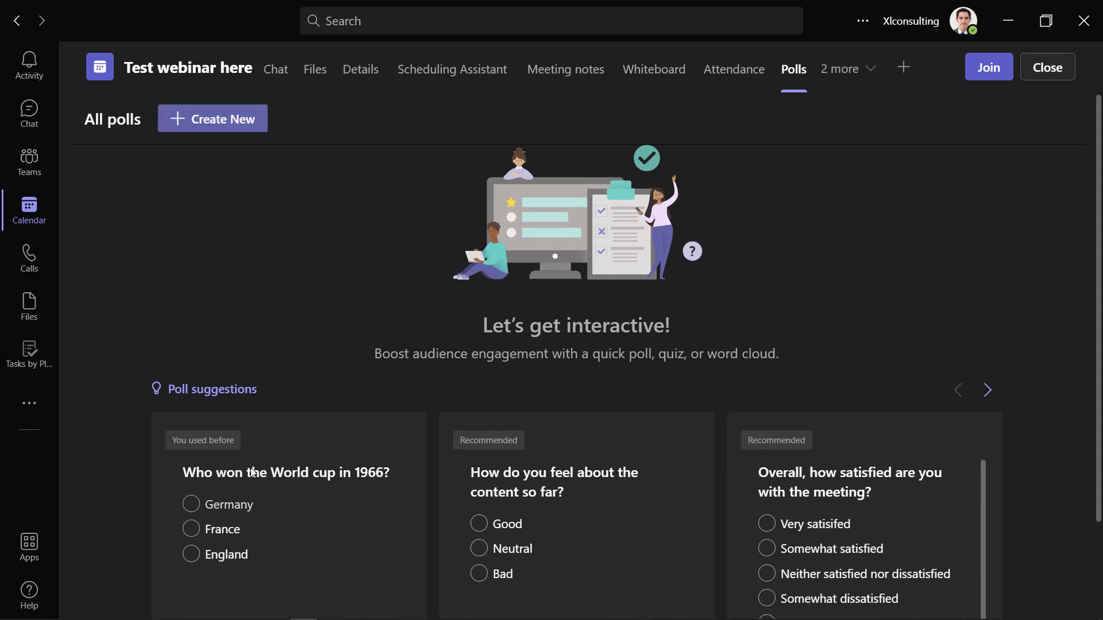
left_click(221, 123)
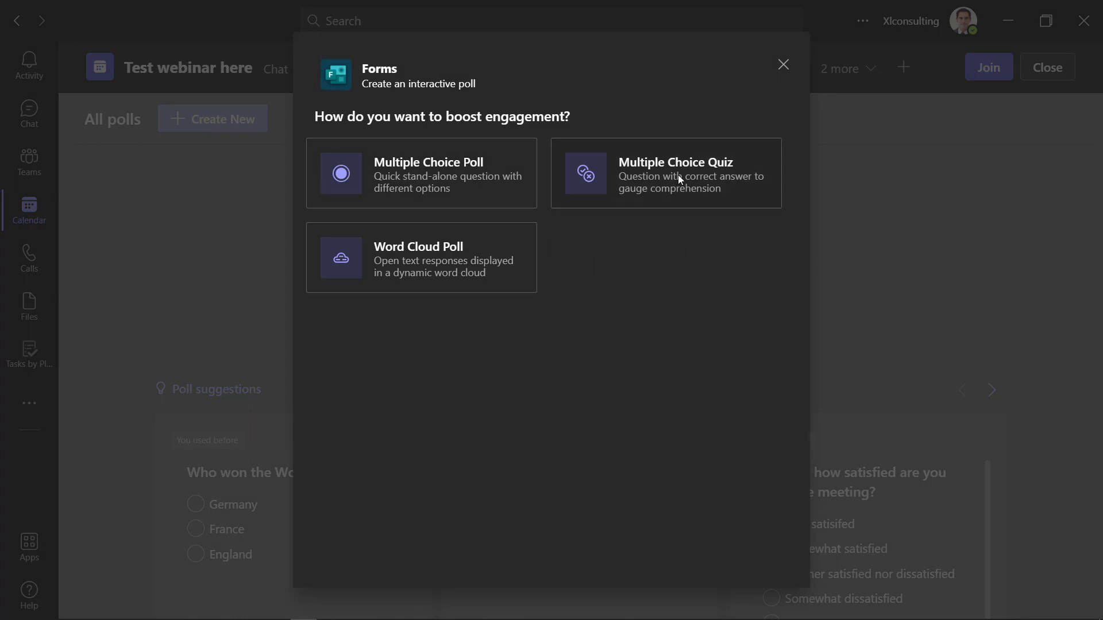
left_click(422, 259)
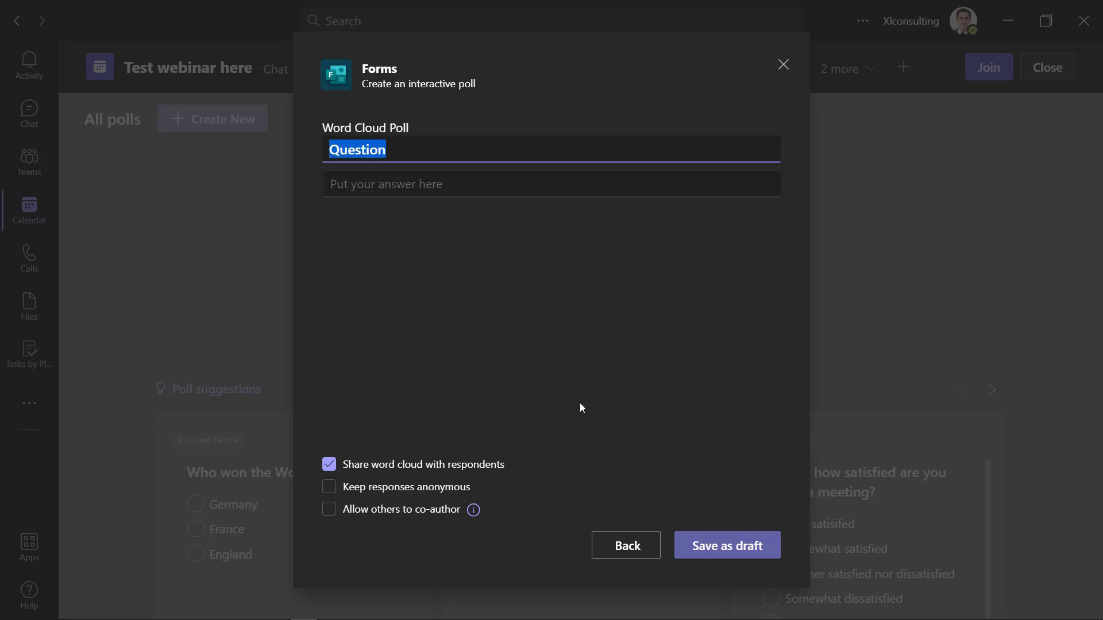
type("What is your main reason for attending?")
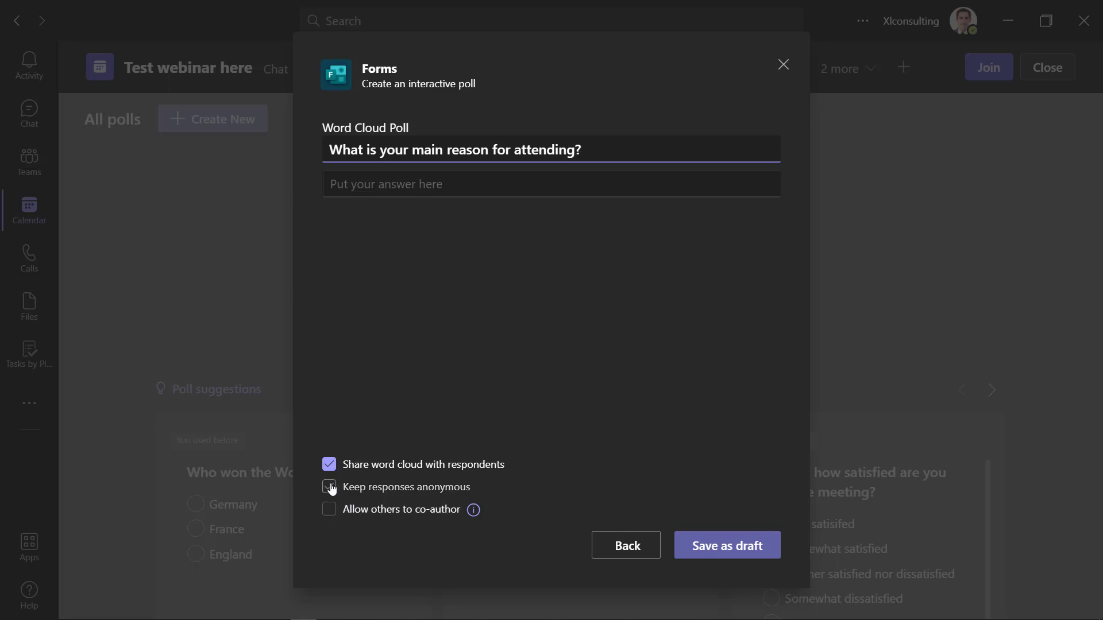
left_click(331, 514)
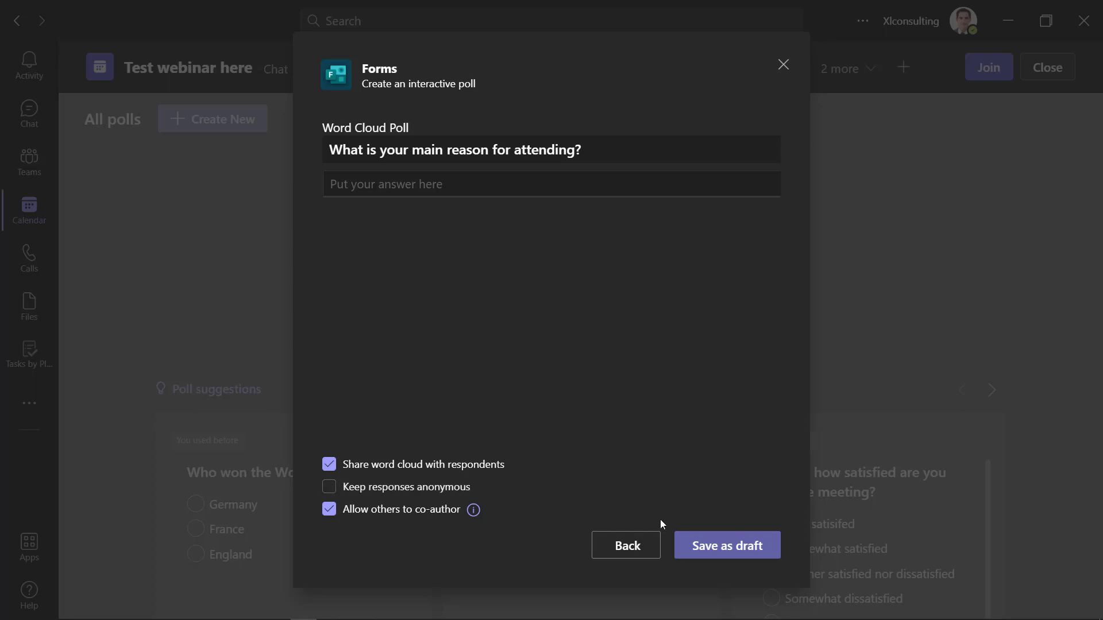
left_click(725, 552)
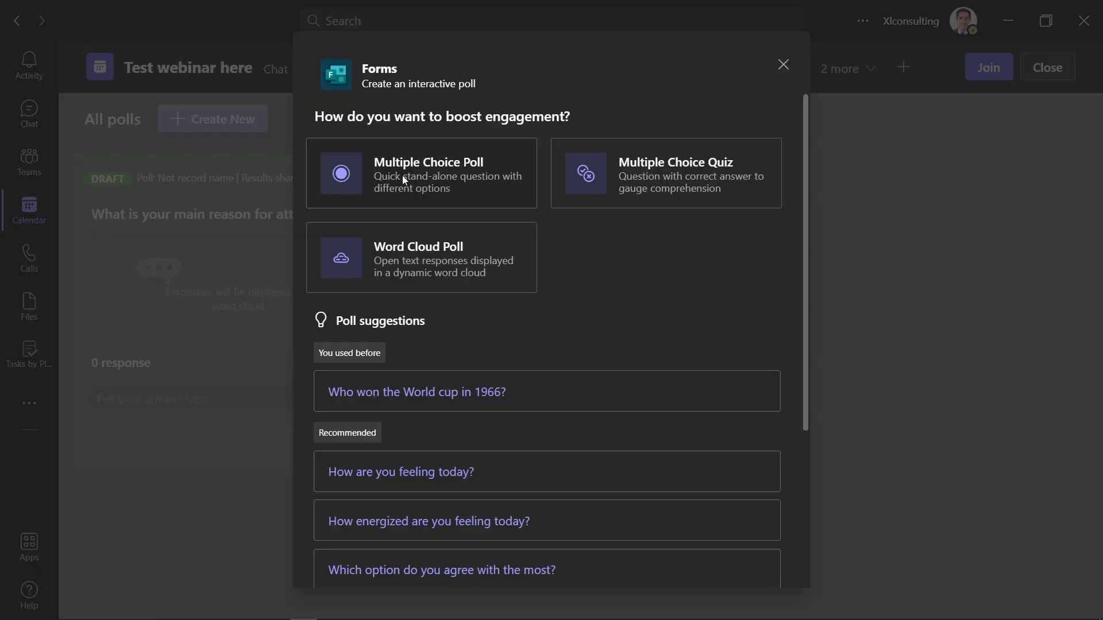
Step: Start a multiple choice poll with the question "Where are you joining from?"
left_click(421, 178)
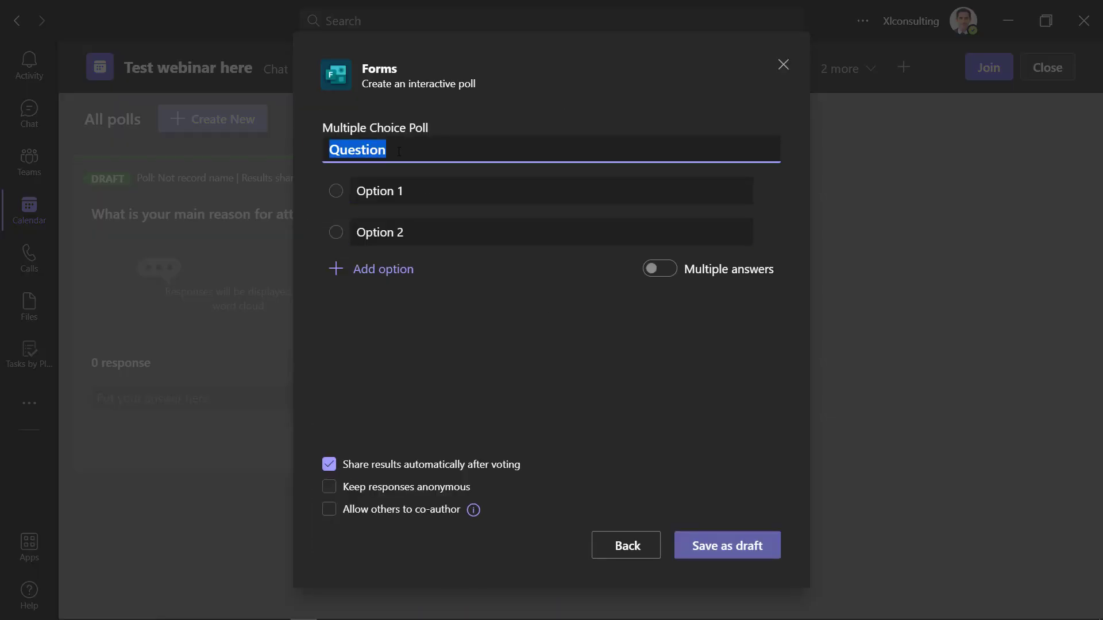
type("WHere are you joining from?")
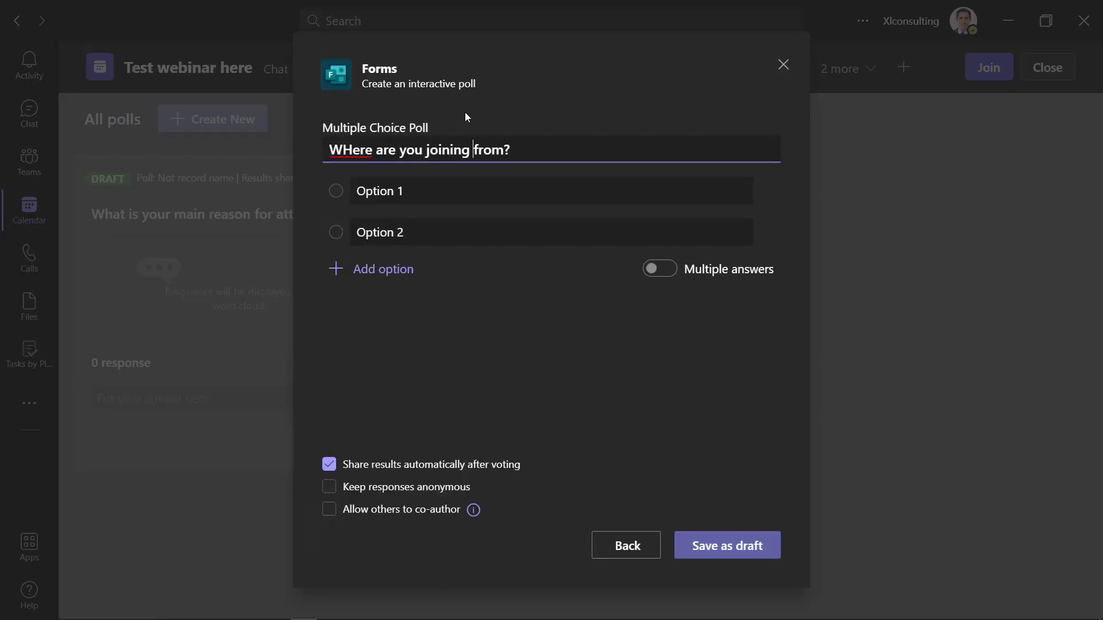
key("Home")
key("Right")
key("shift+Right")
type("h")
Step: Give the poll the options Laptop, Phone and Extra, and save it as a draft with co-authoring allowed
key("Tab")
type("Laptop")
key("Tab")
type("P")
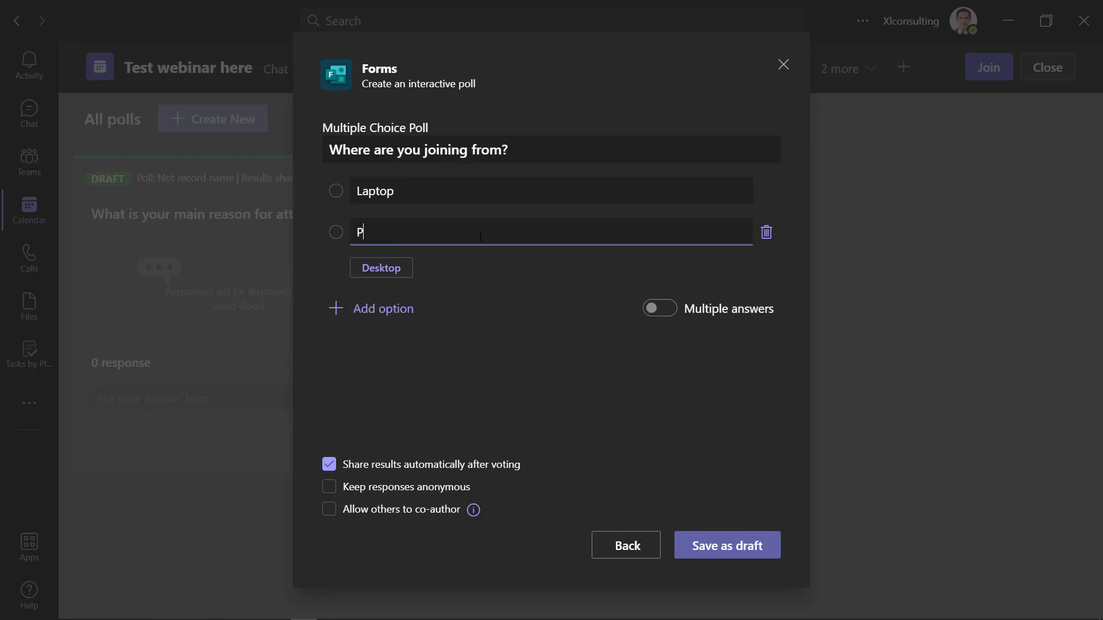
type("hone")
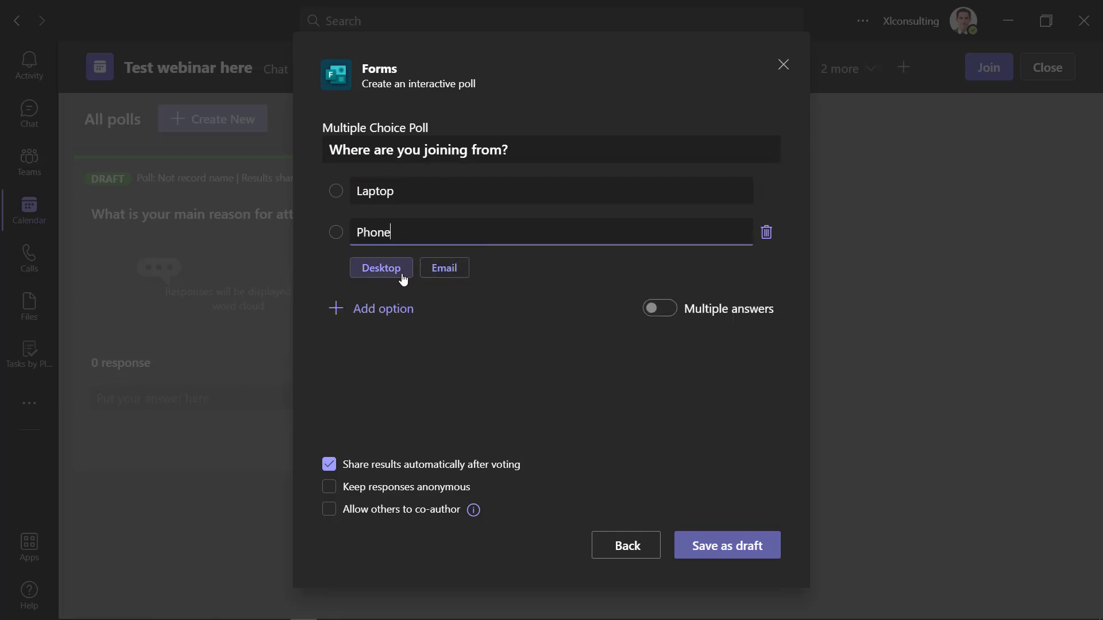
left_click(385, 310)
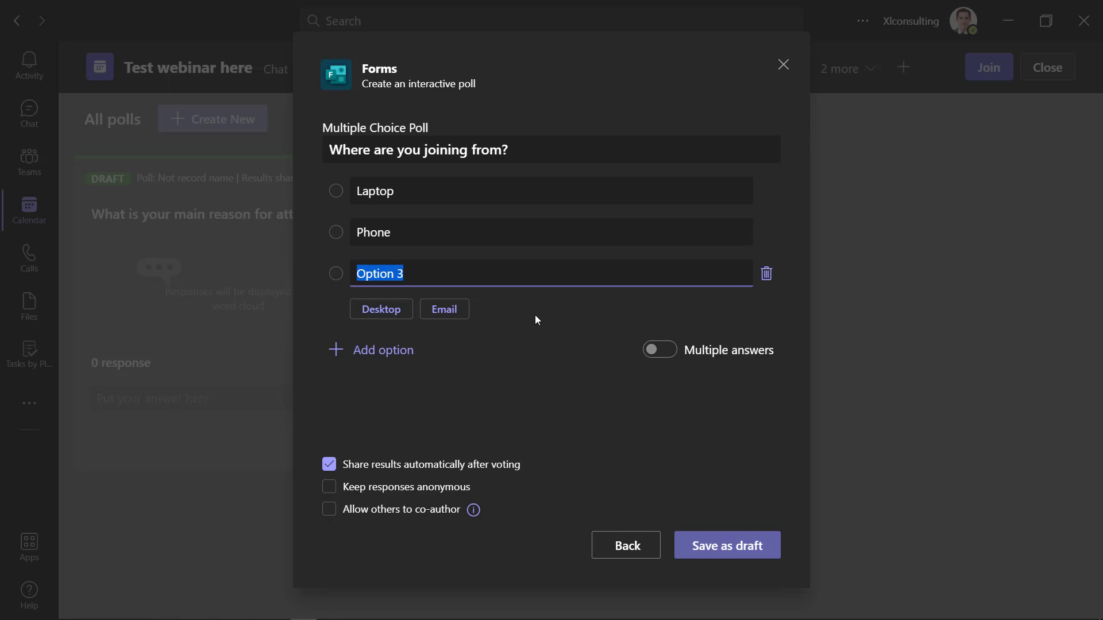
type("Extra")
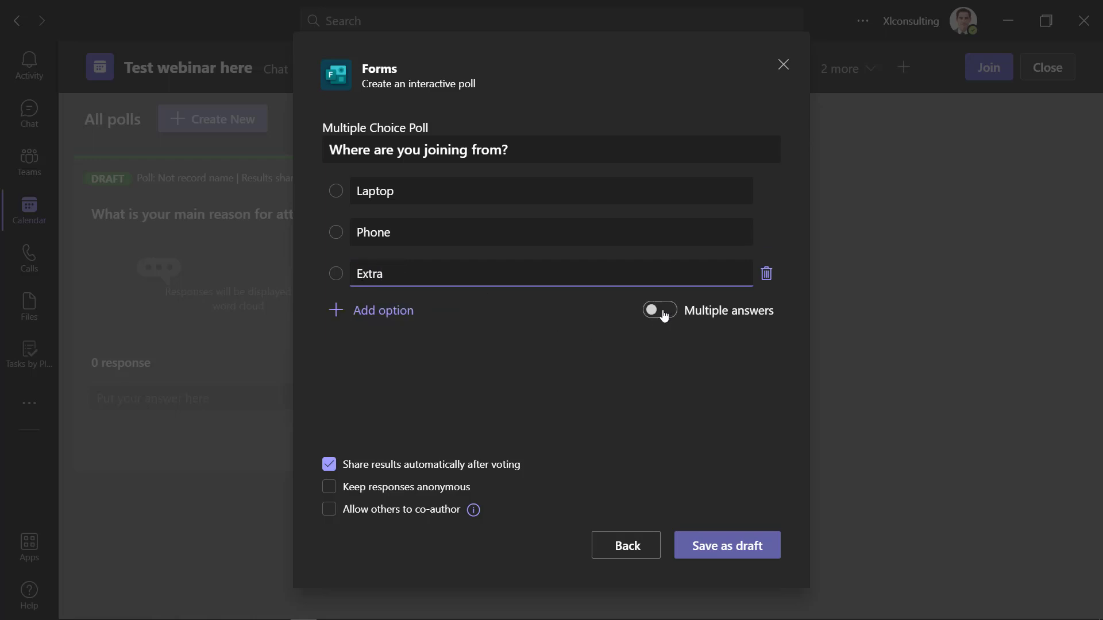
left_click(330, 510)
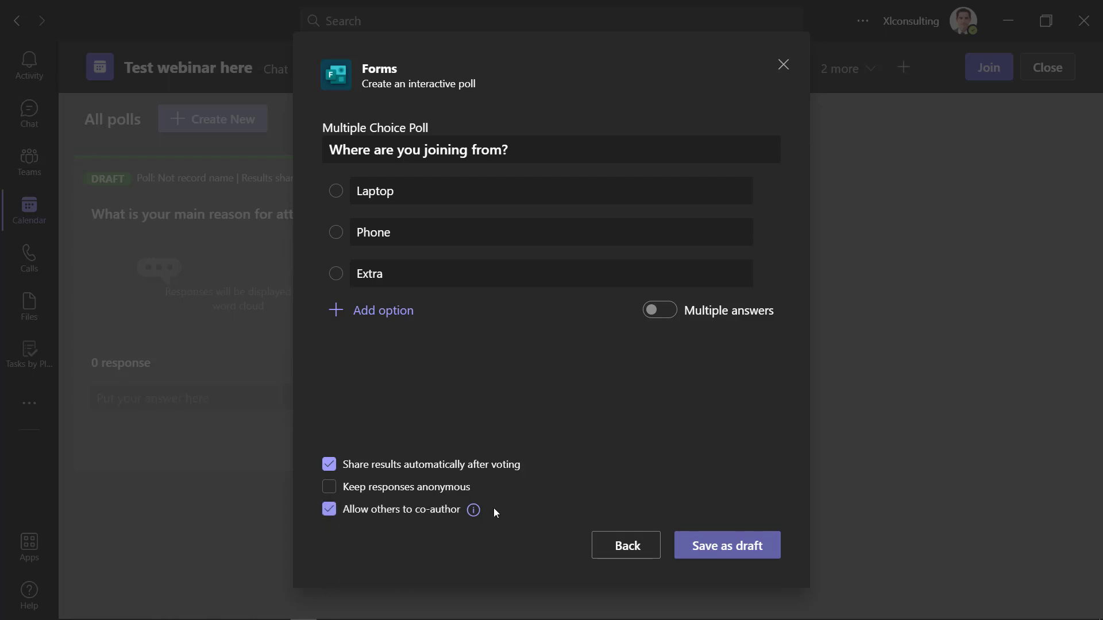
left_click(746, 543)
Step: View the poll types and suggestions for a new poll and the webinar's additional tabs, closing both without a change
left_click(174, 120)
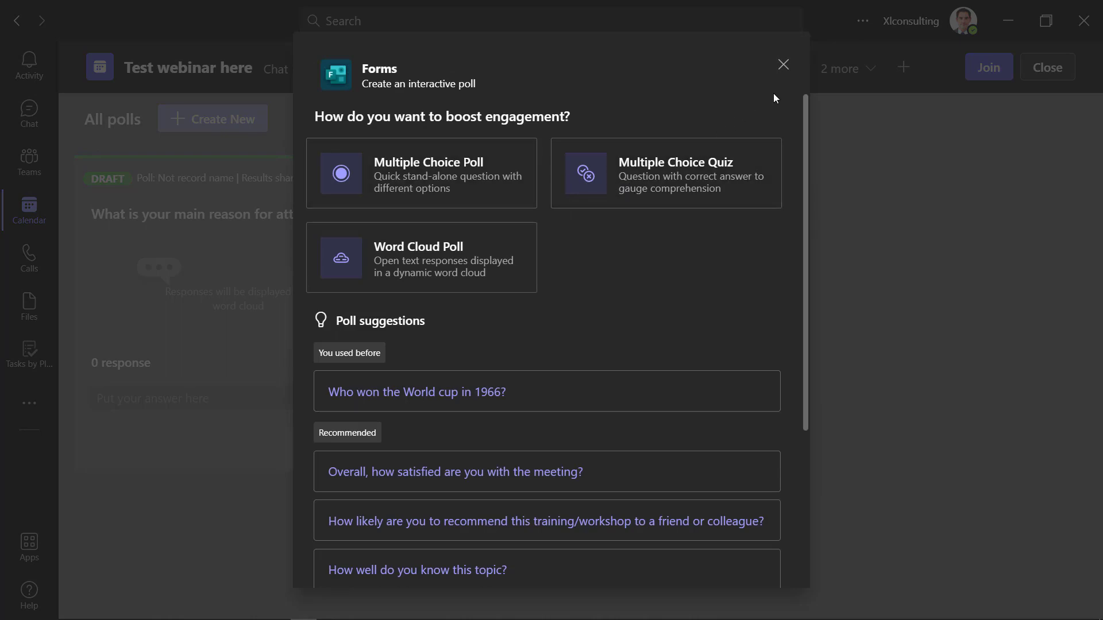
left_click(783, 66)
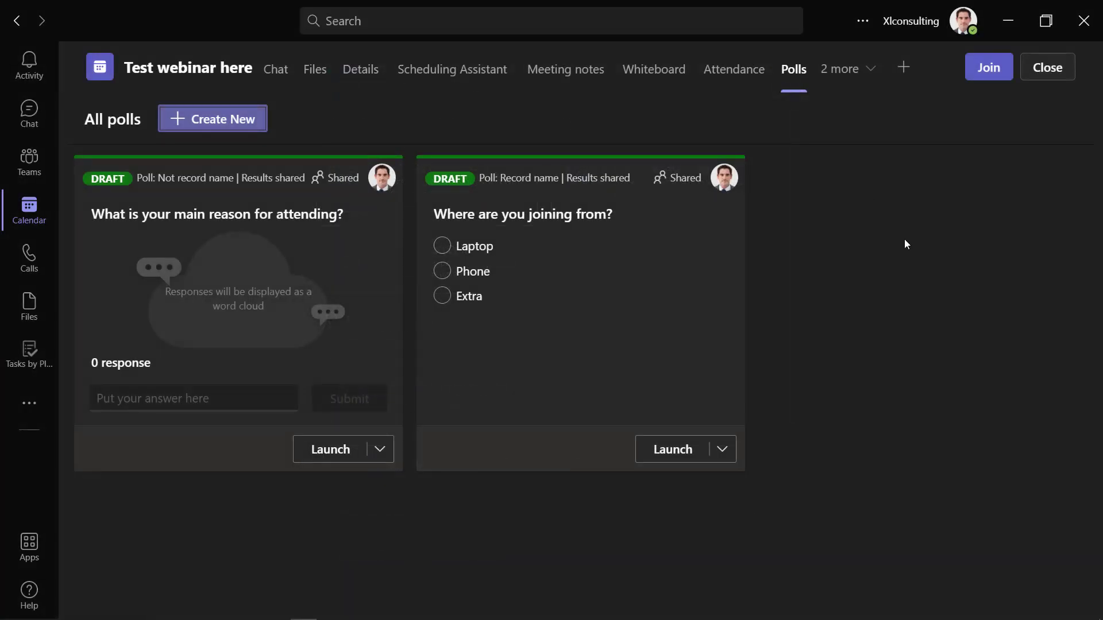
left_click(845, 71)
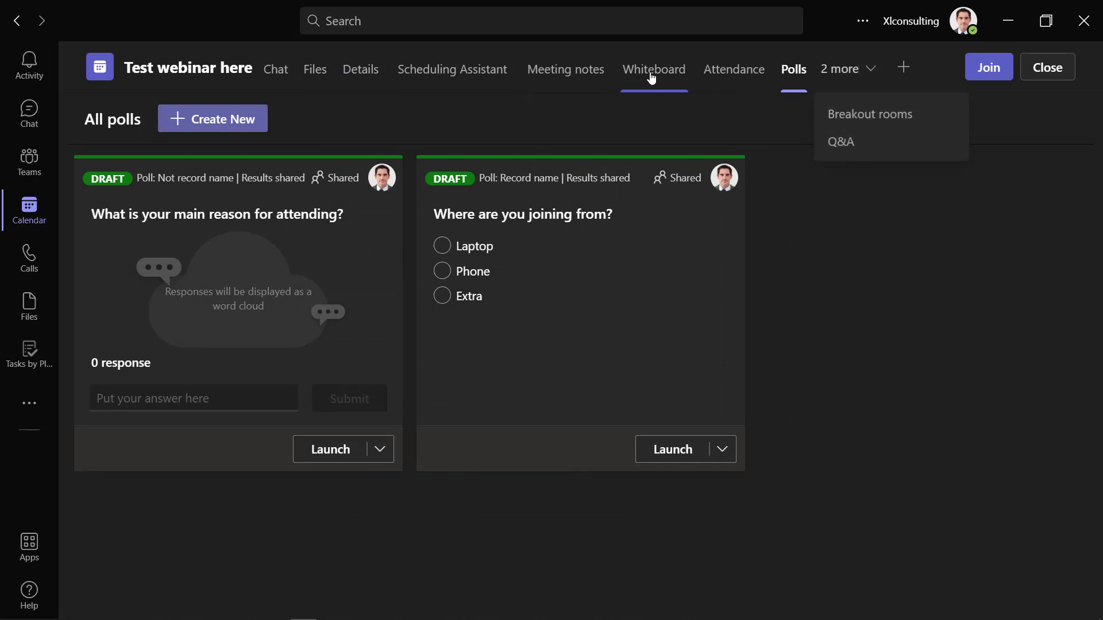
left_click(908, 265)
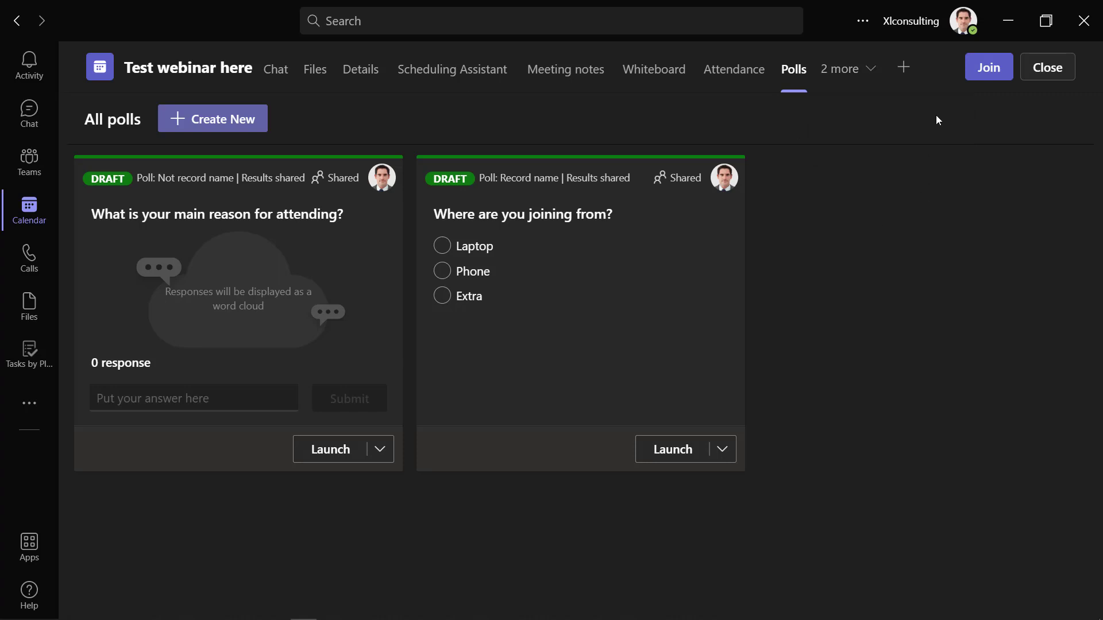
Step: Join the webinar, open its Polls, and show the further meeting actions
left_click(989, 68)
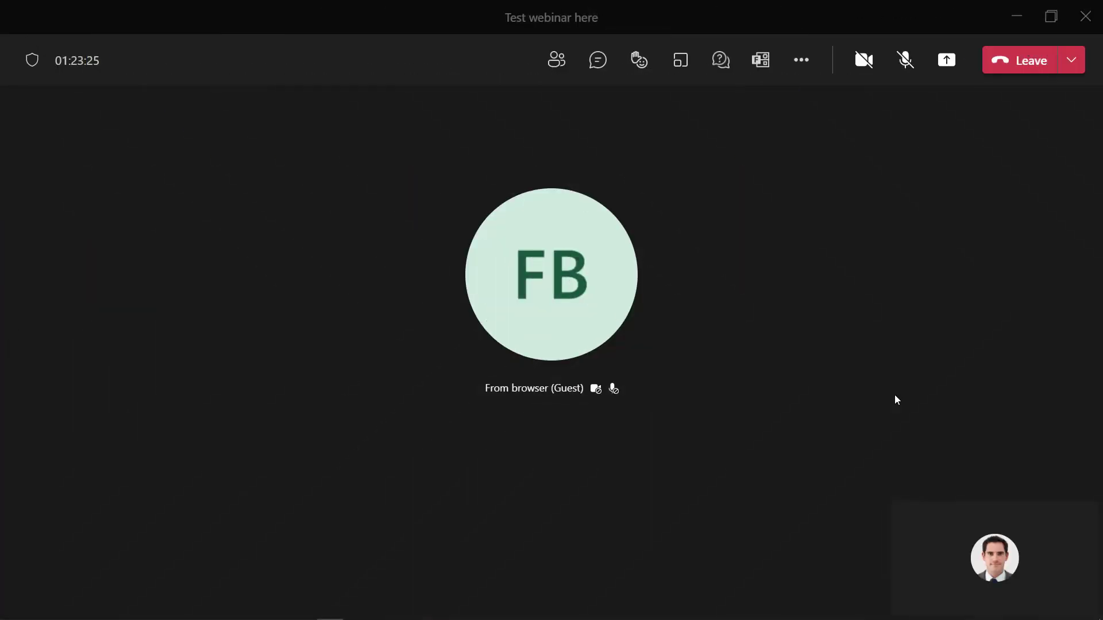
left_click(762, 62)
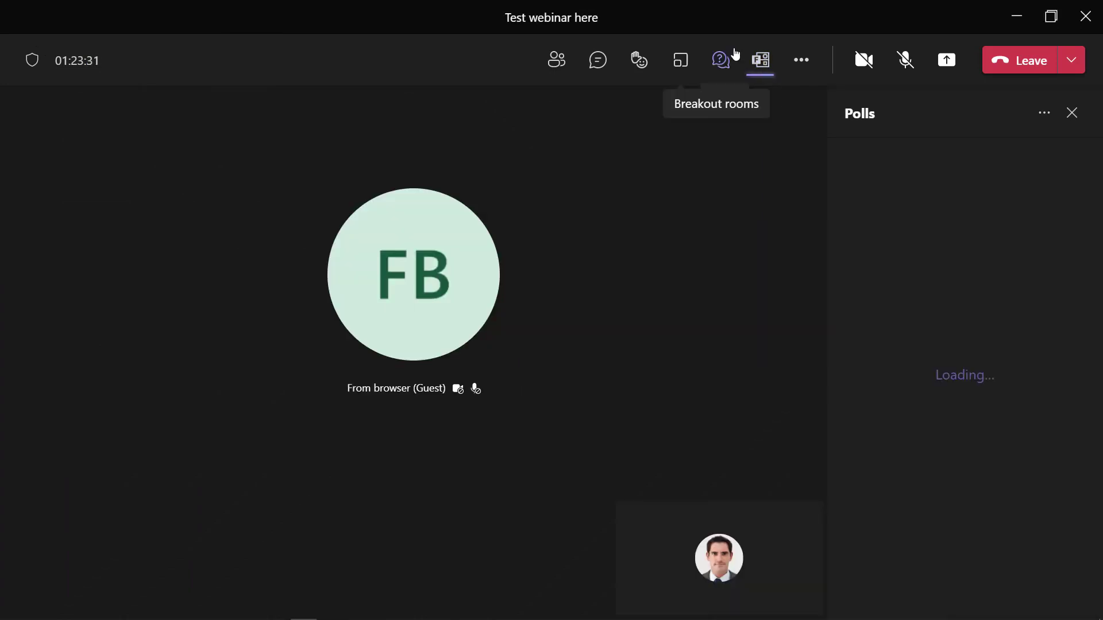
left_click(801, 61)
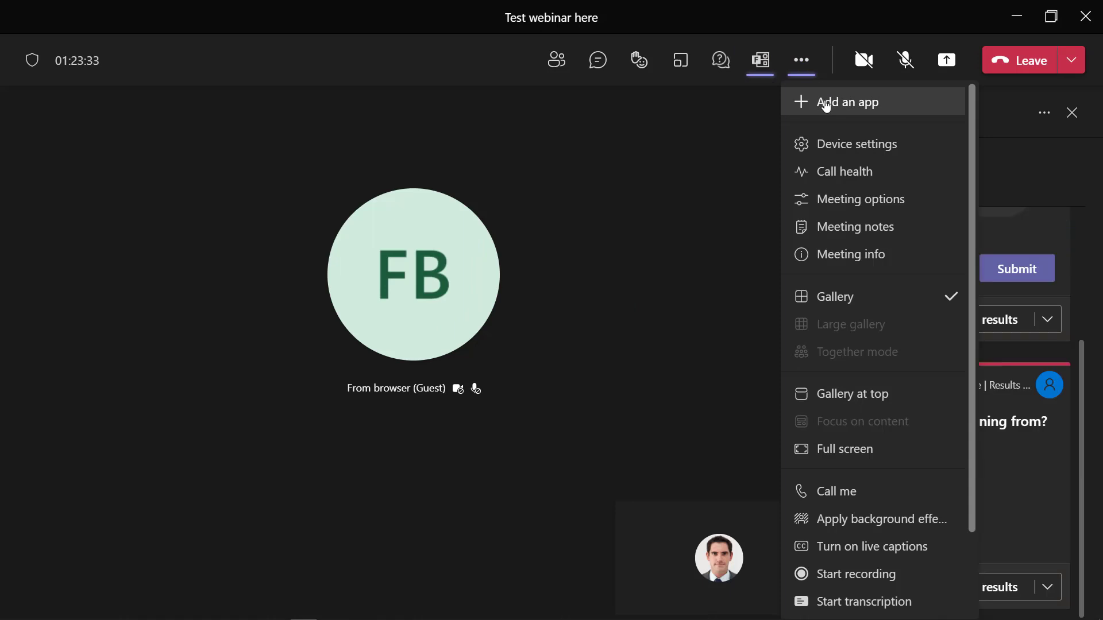
Step: Close the "What is your main reason for attending?" poll to responses and reopen it
left_click(715, 187)
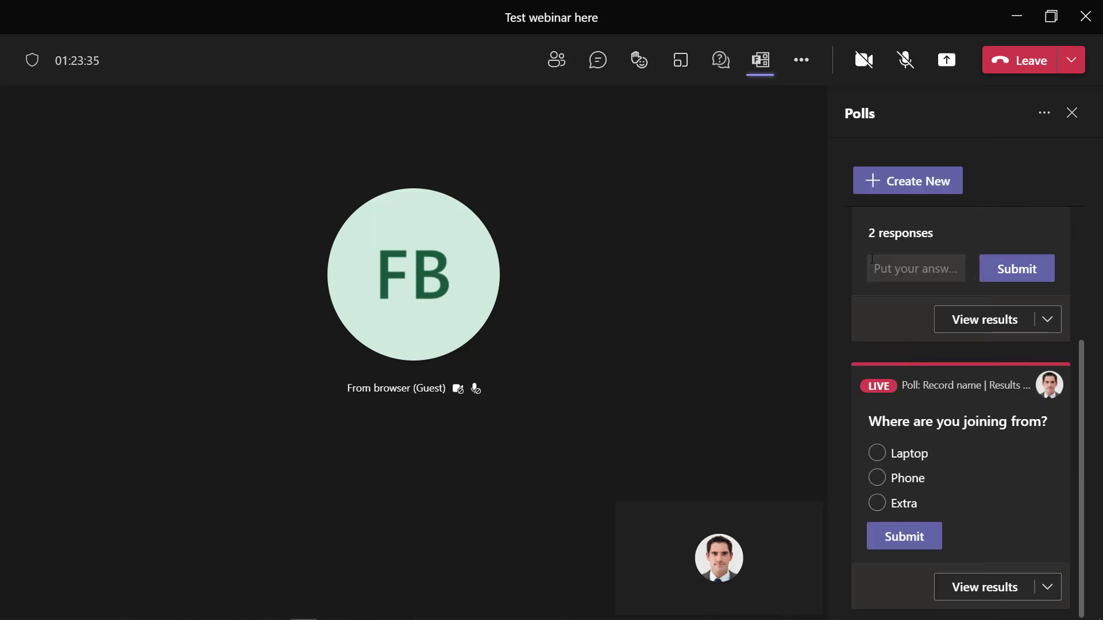
scroll(964, 444, "up", 3)
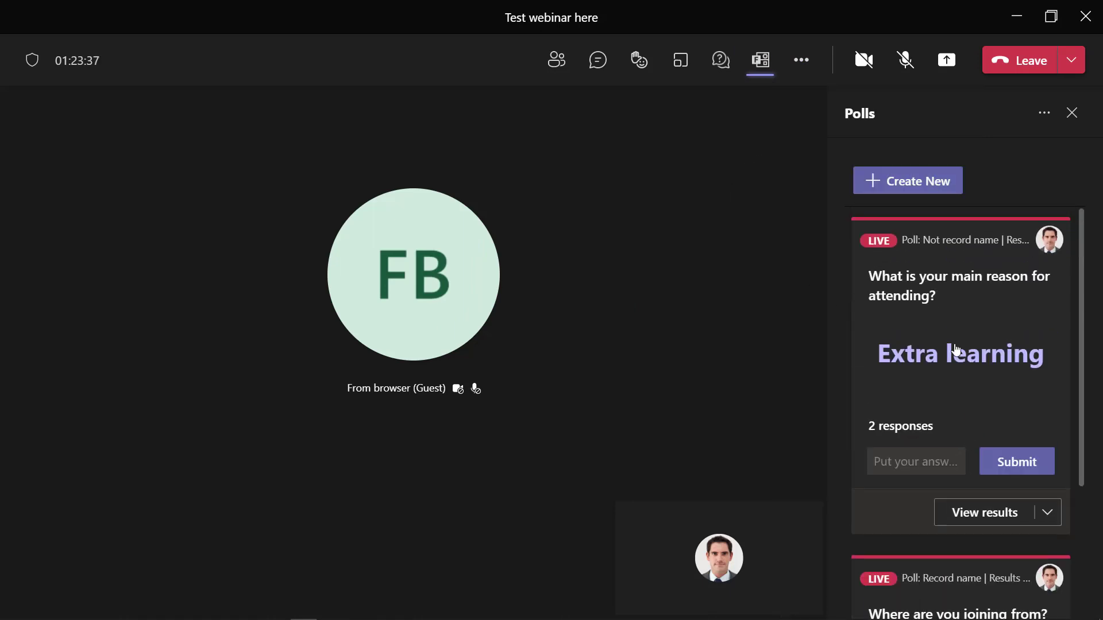
scroll(961, 299, "down", 3)
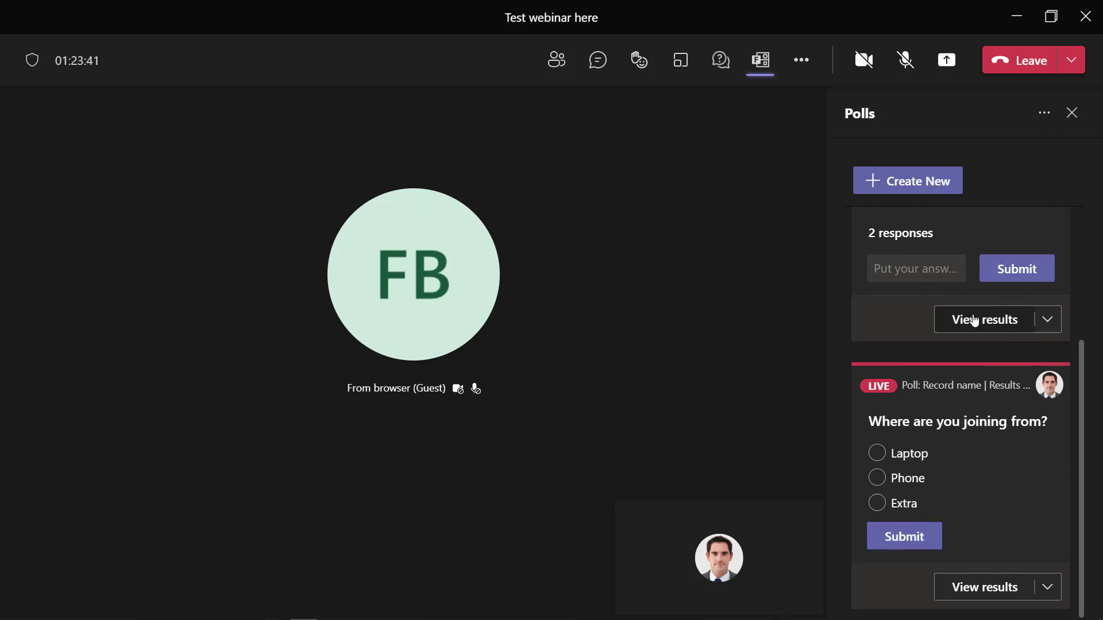
scroll(1023, 366, "up", 3)
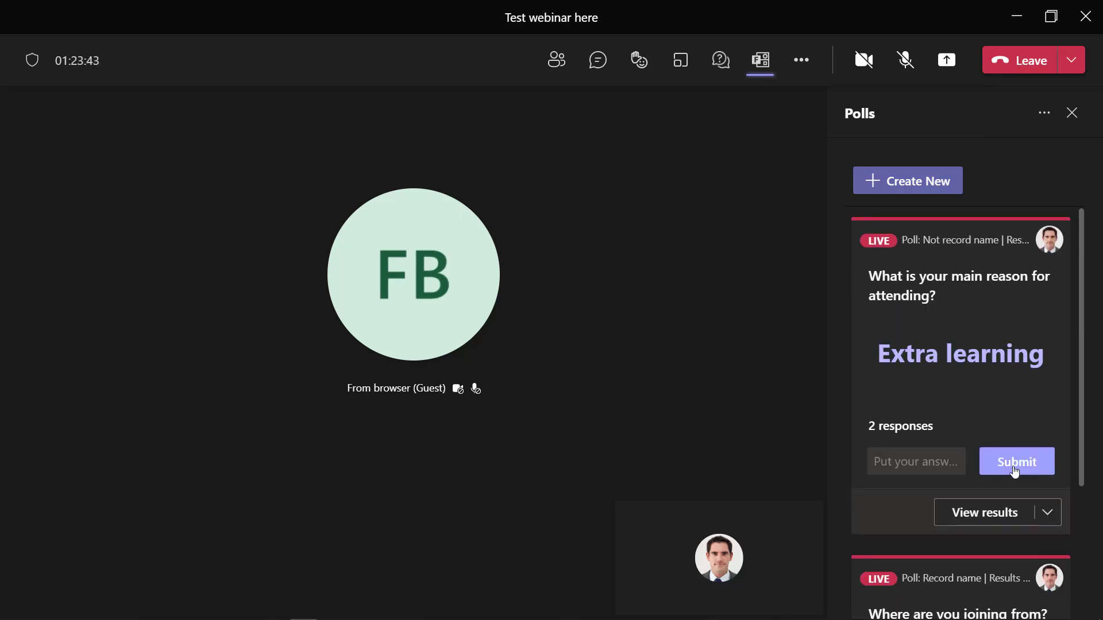
left_click(1045, 517)
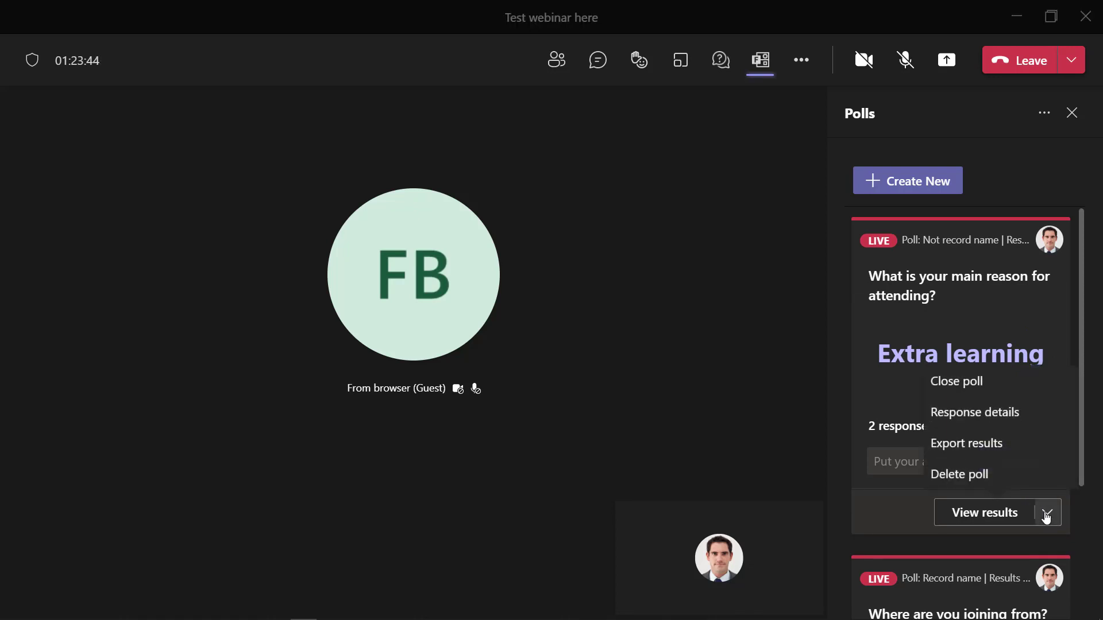
left_click(988, 388)
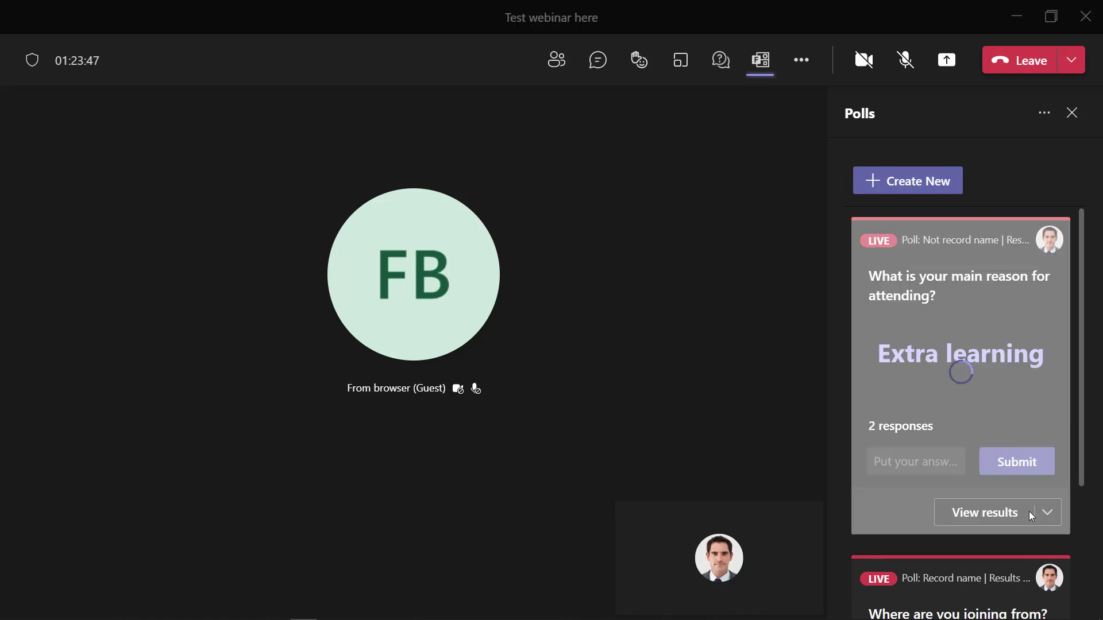
left_click(1044, 520)
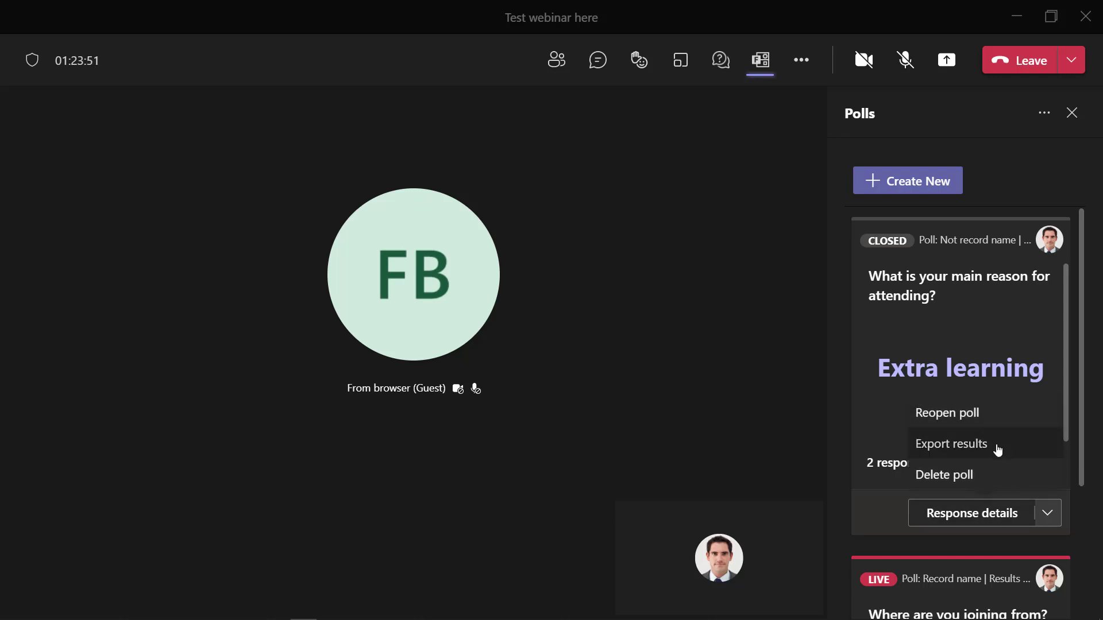
left_click(982, 422)
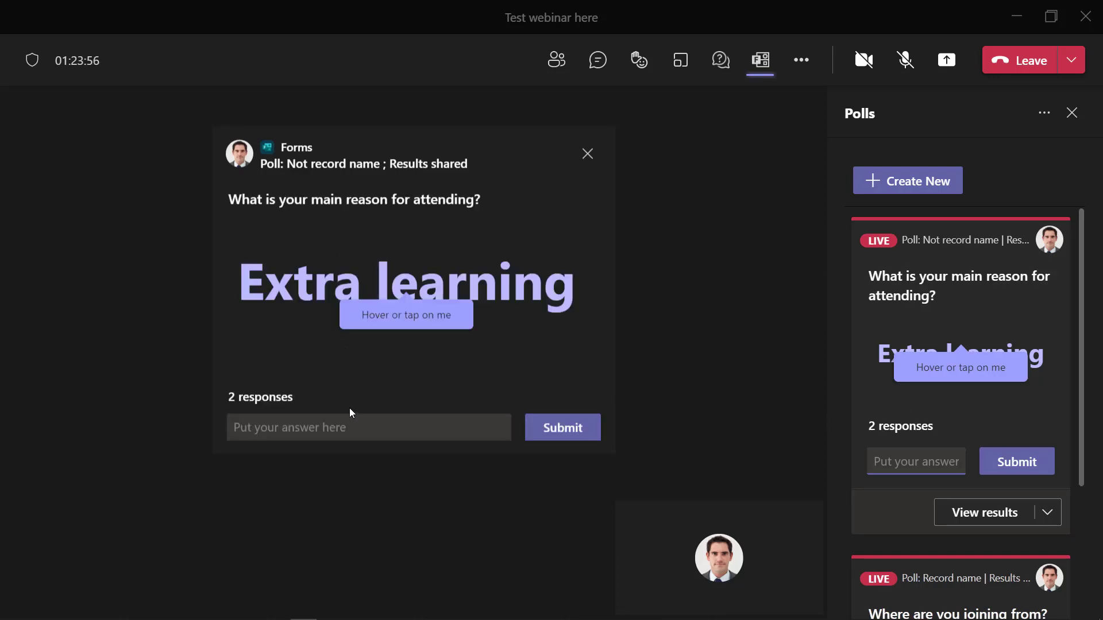
Step: Answer the "Where are you joining from?" poll with Extra and submit the response
left_click(323, 438)
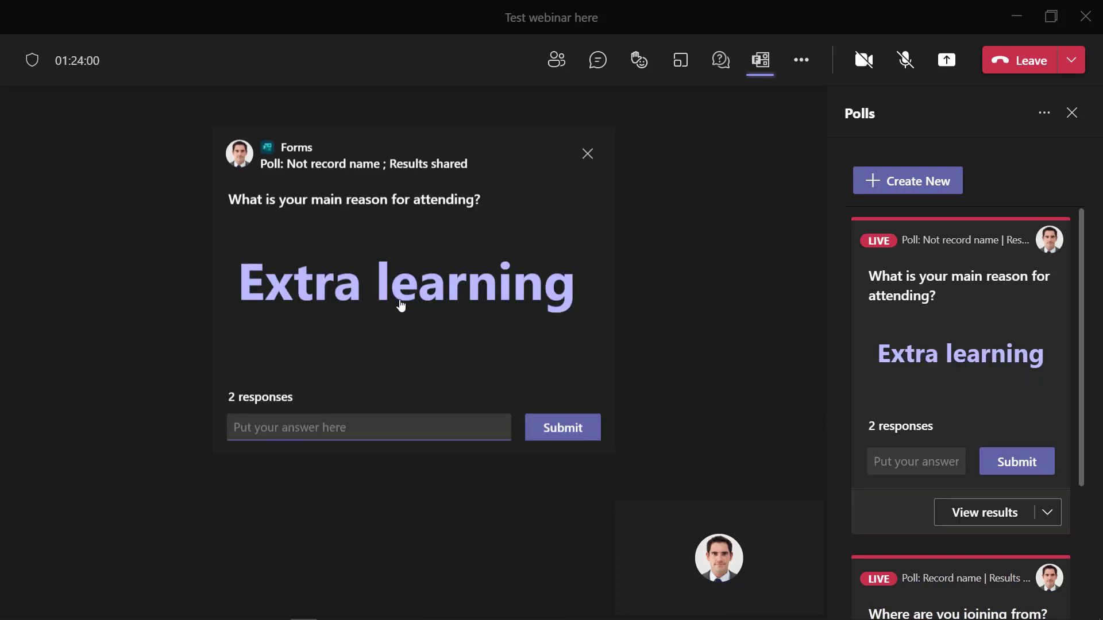
mouse_move(418, 287)
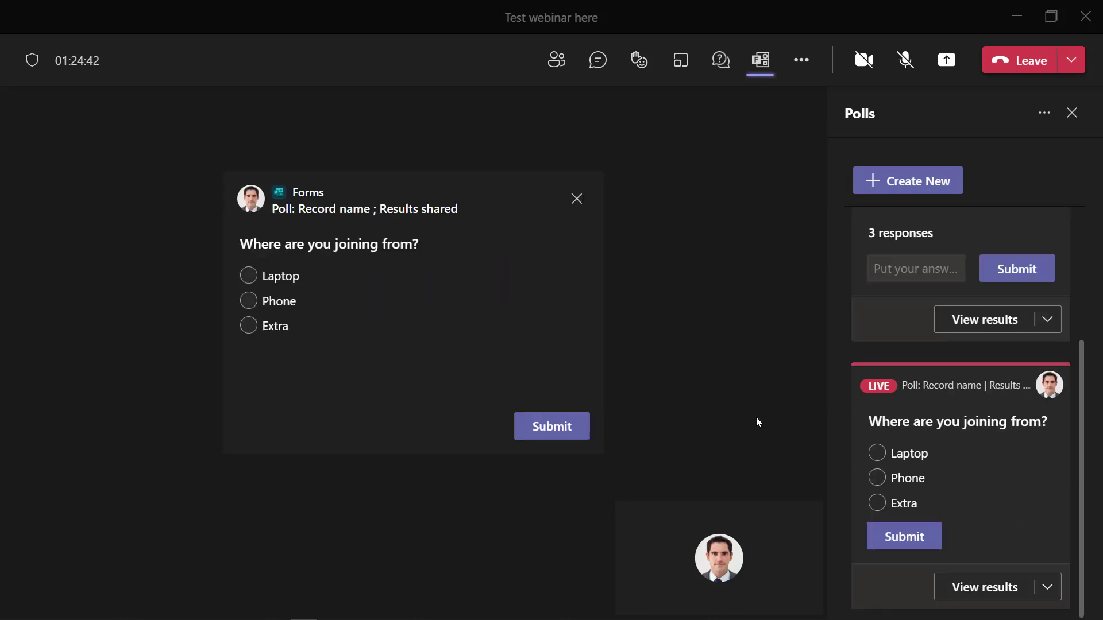
left_click(278, 278)
left_click(278, 325)
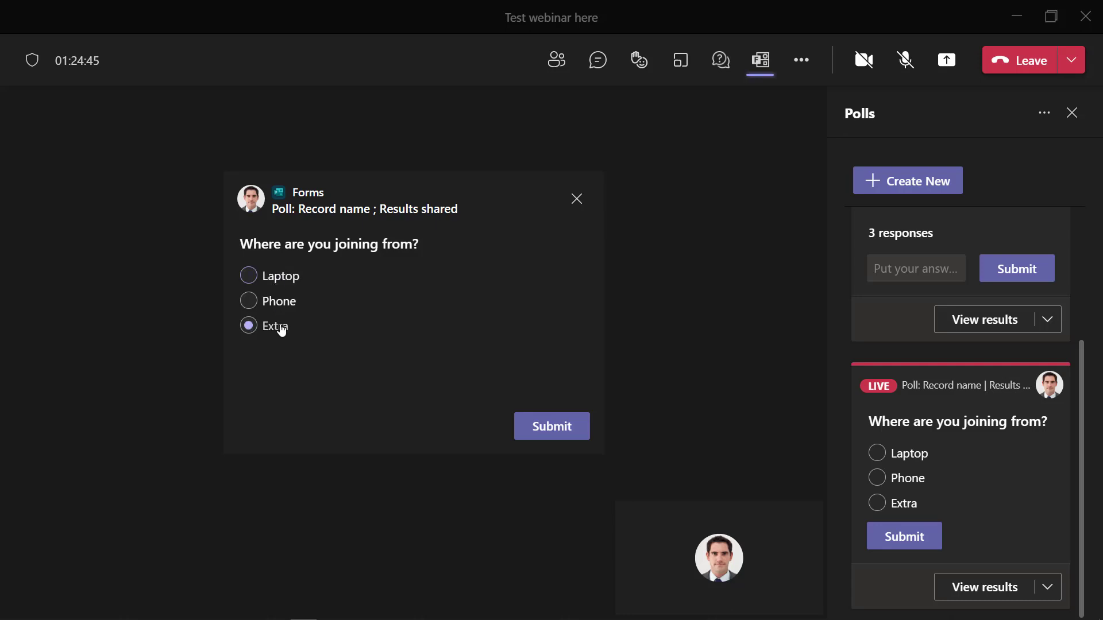
left_click(562, 430)
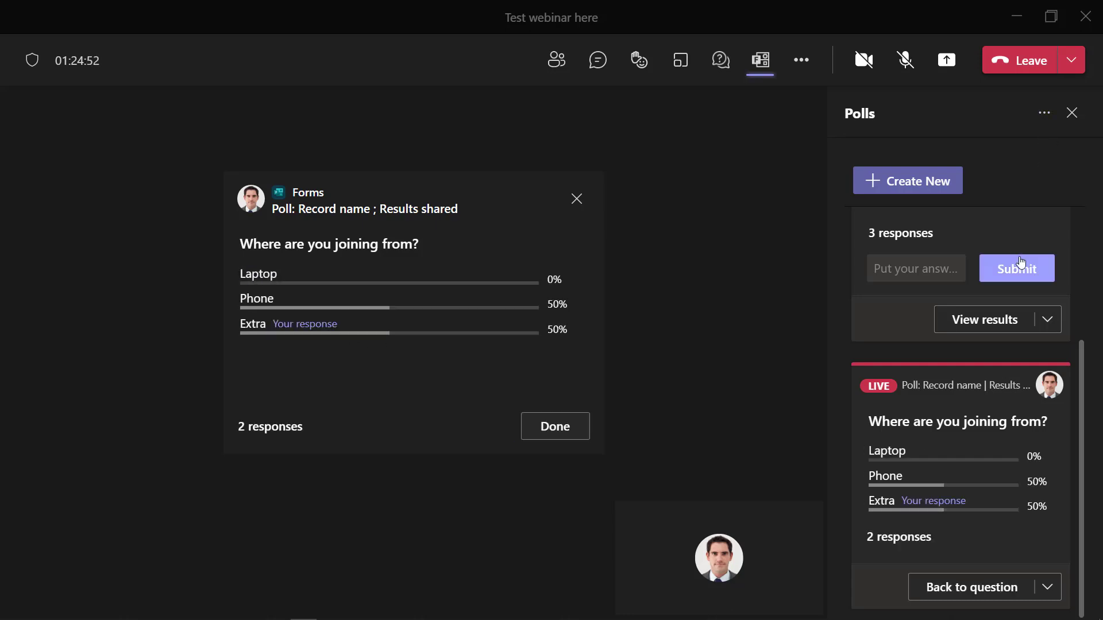
Step: Switch to the guest's browser session, show the meeting chat, and vote Phone in the "Where are you joining from?" poll
left_click(947, 191)
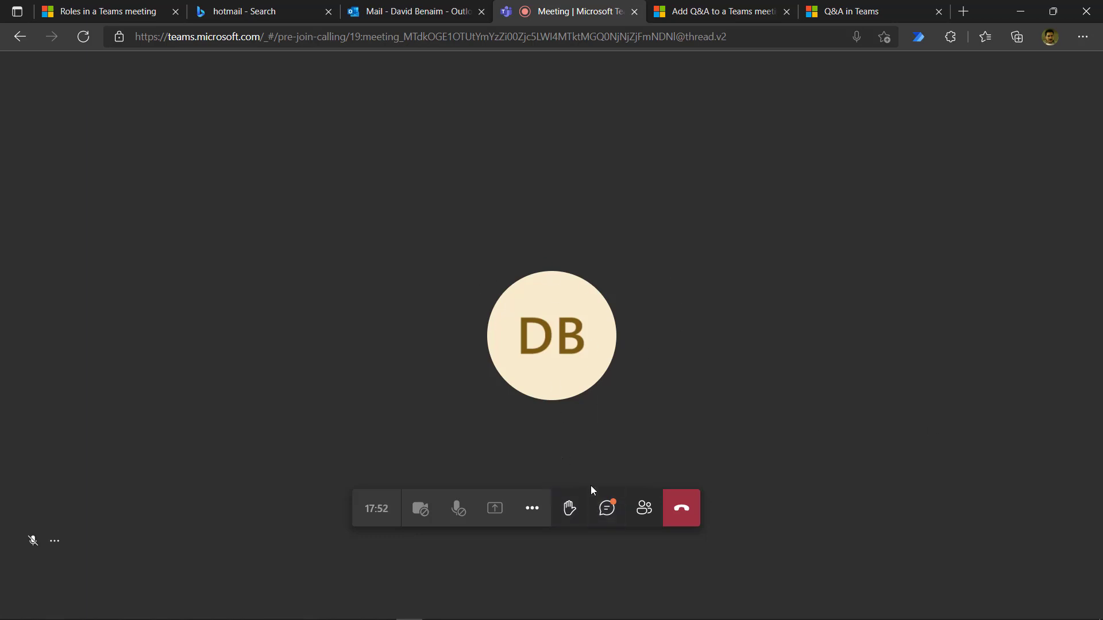
left_click(606, 509)
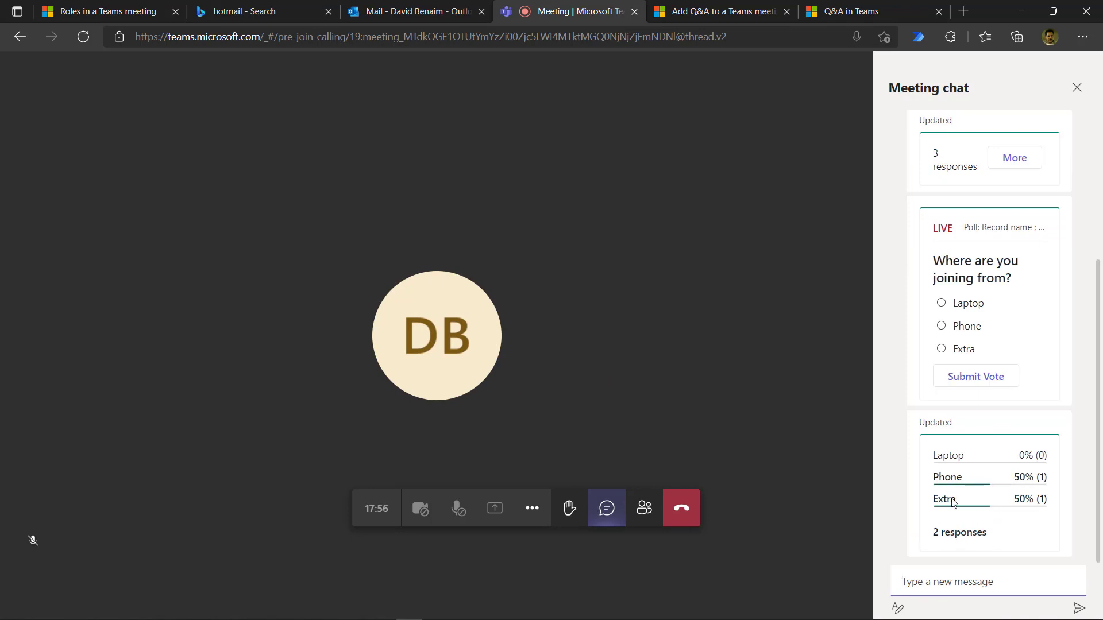
left_click(940, 326)
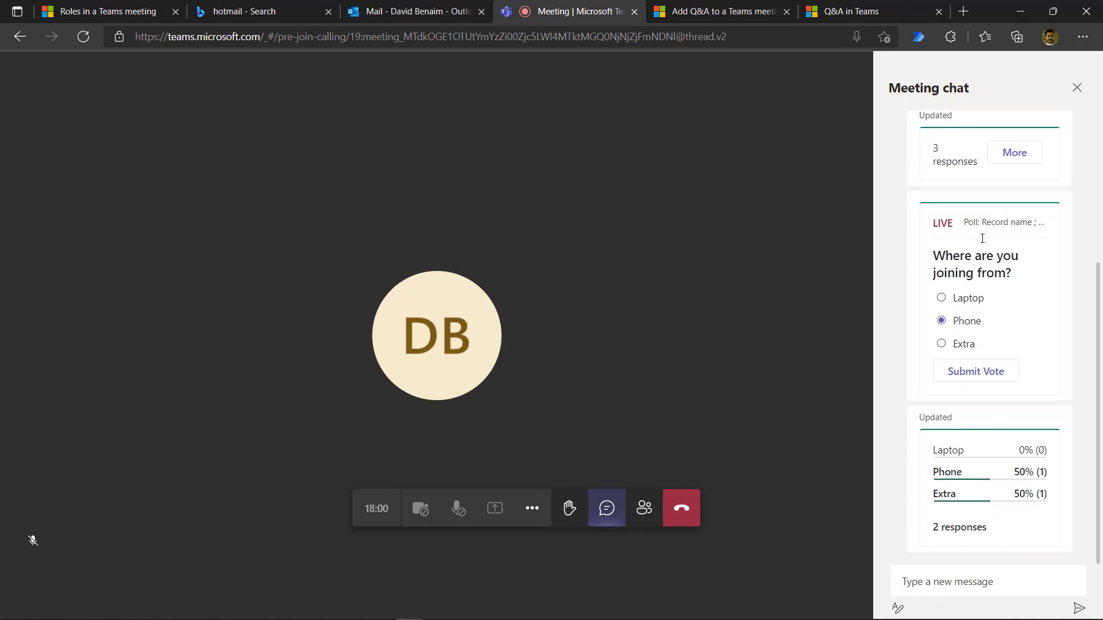
left_click(982, 375)
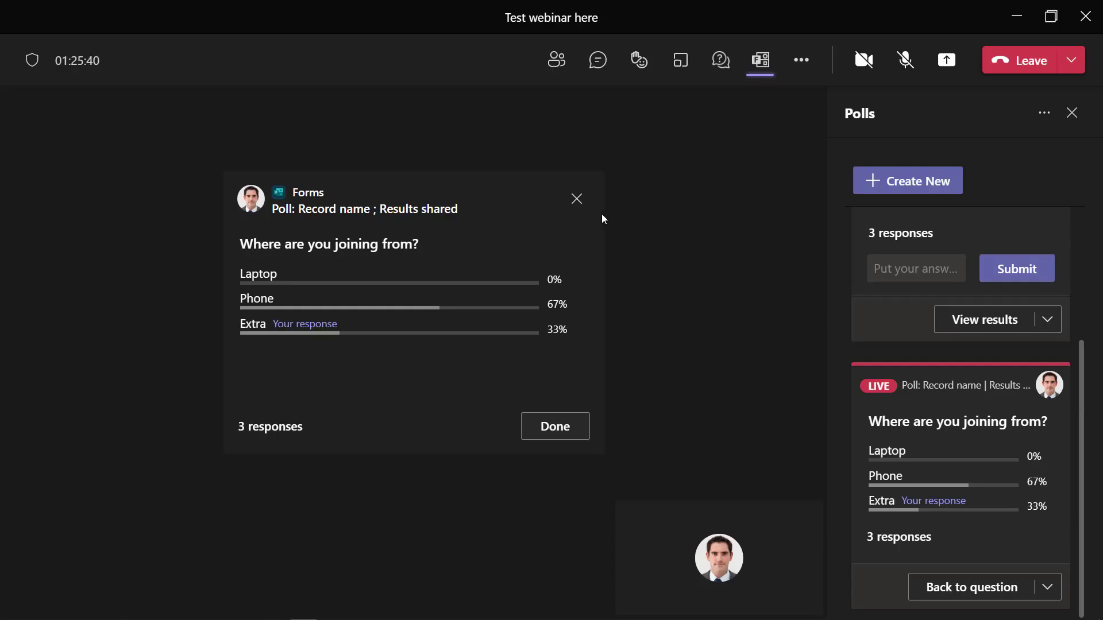
Step: Dismiss the poll pop-up in the organizer's meeting, then export the main-reason-for-attending poll's results and view them in Excel
left_click(576, 200)
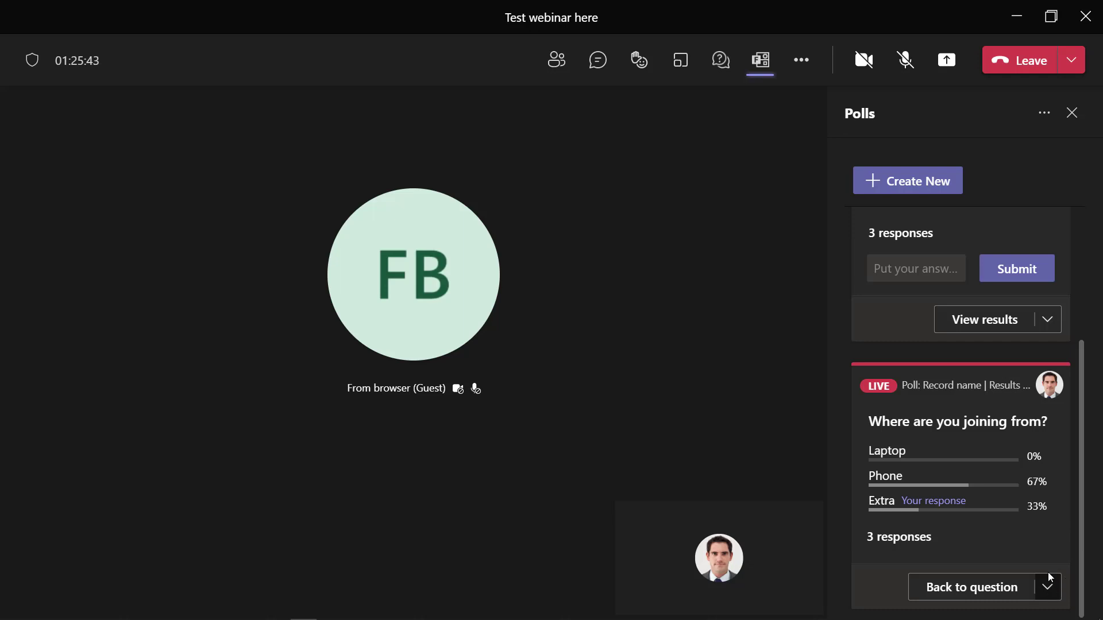
left_click(1048, 324)
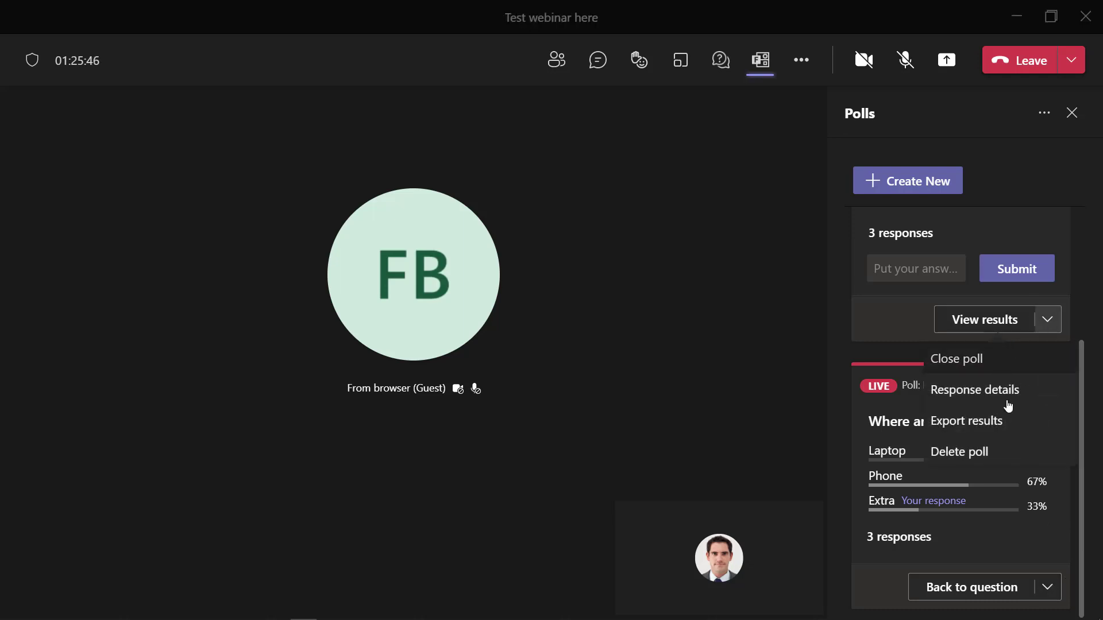
left_click(985, 415)
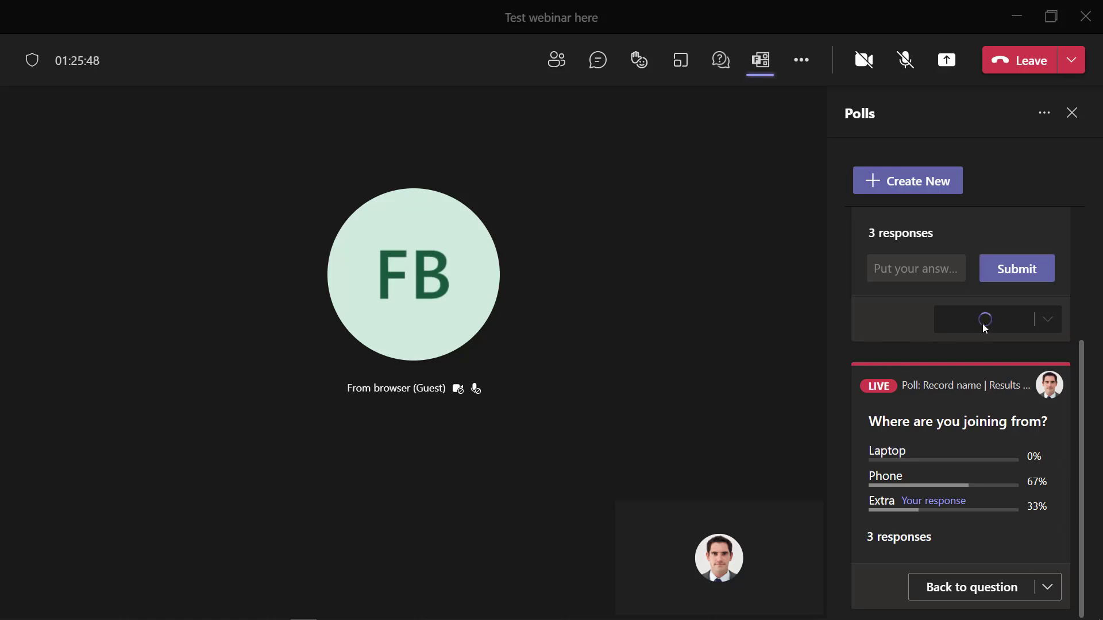
left_click(1001, 552)
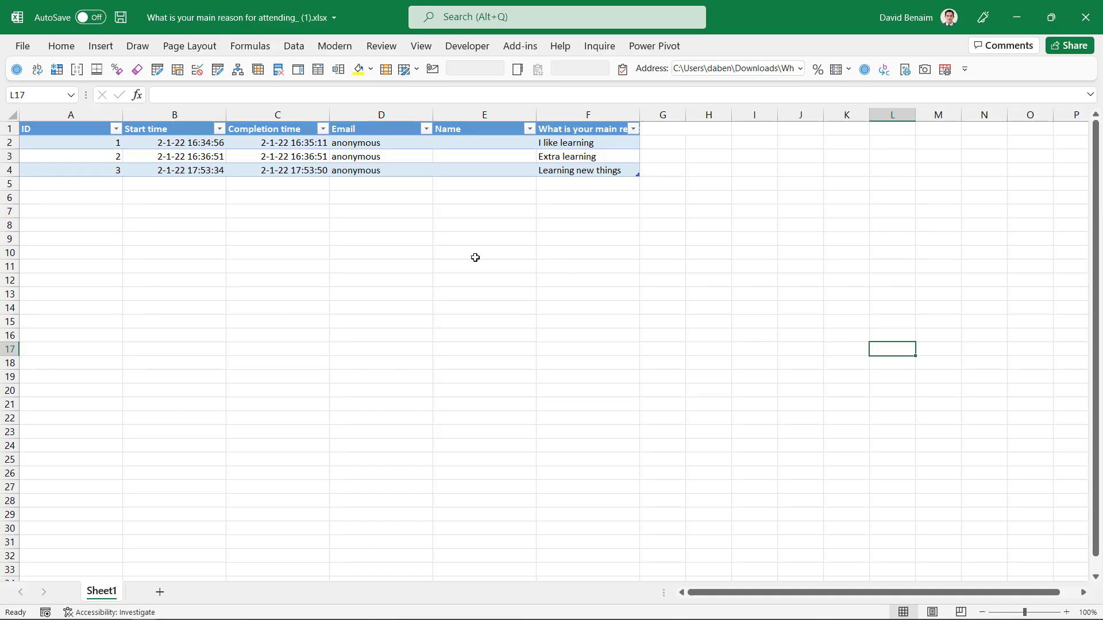
Step: Examine the start time, email and answer columns of the exported poll responses
left_click(177, 145)
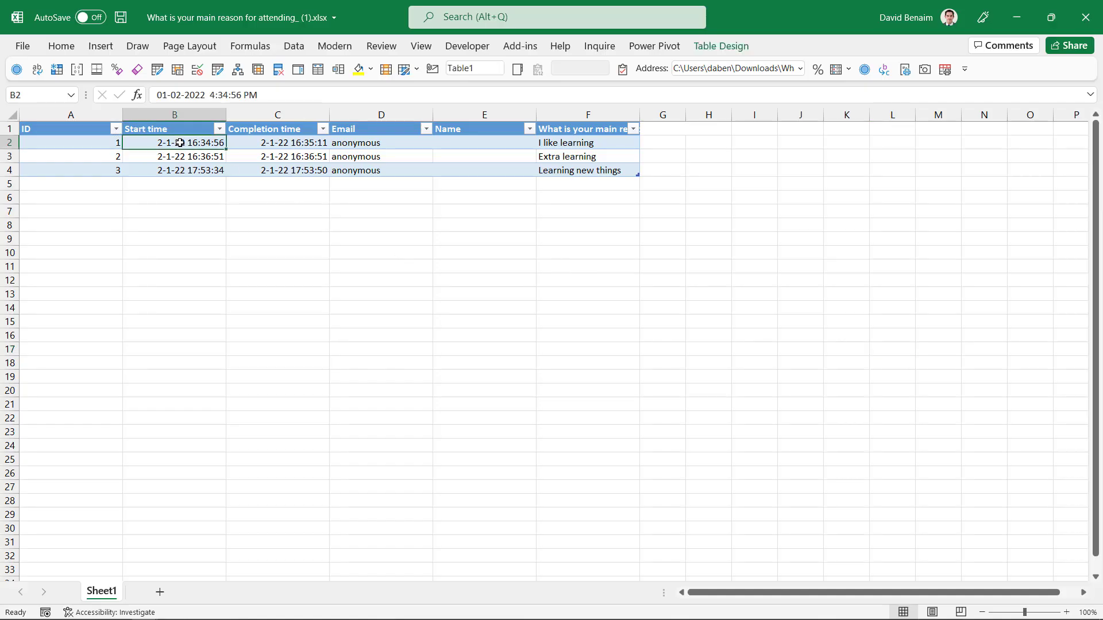
left_click(343, 158)
left_click(549, 158)
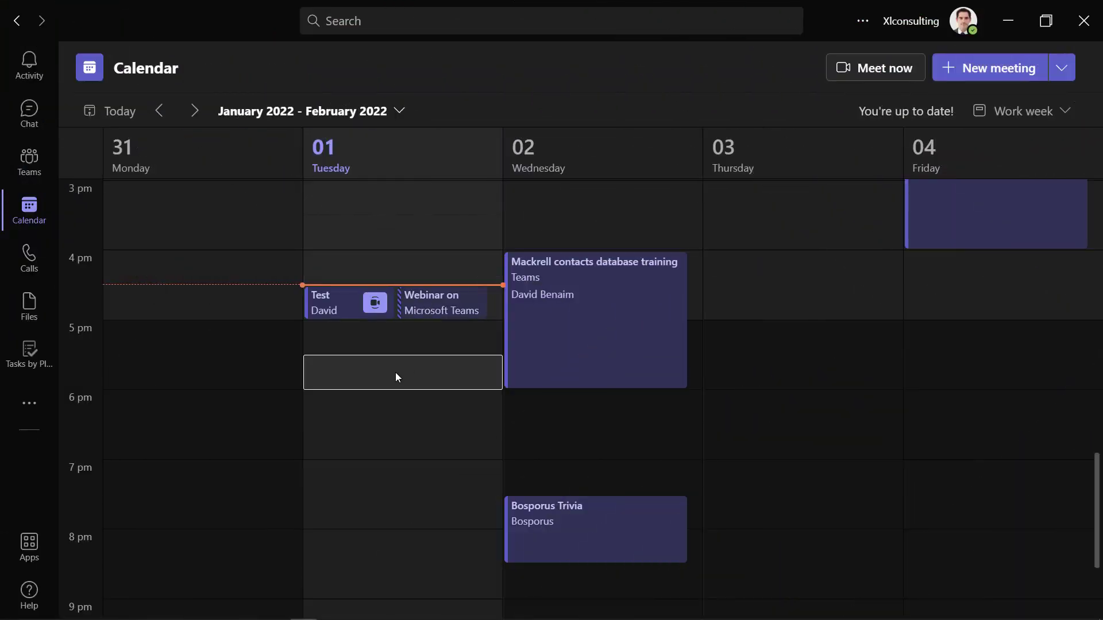
Step: Start a calendar meeting for Tuesday 1 February at 5:30 pm in Teams, require registration for everyone, and close it without sending
double_click(395, 372)
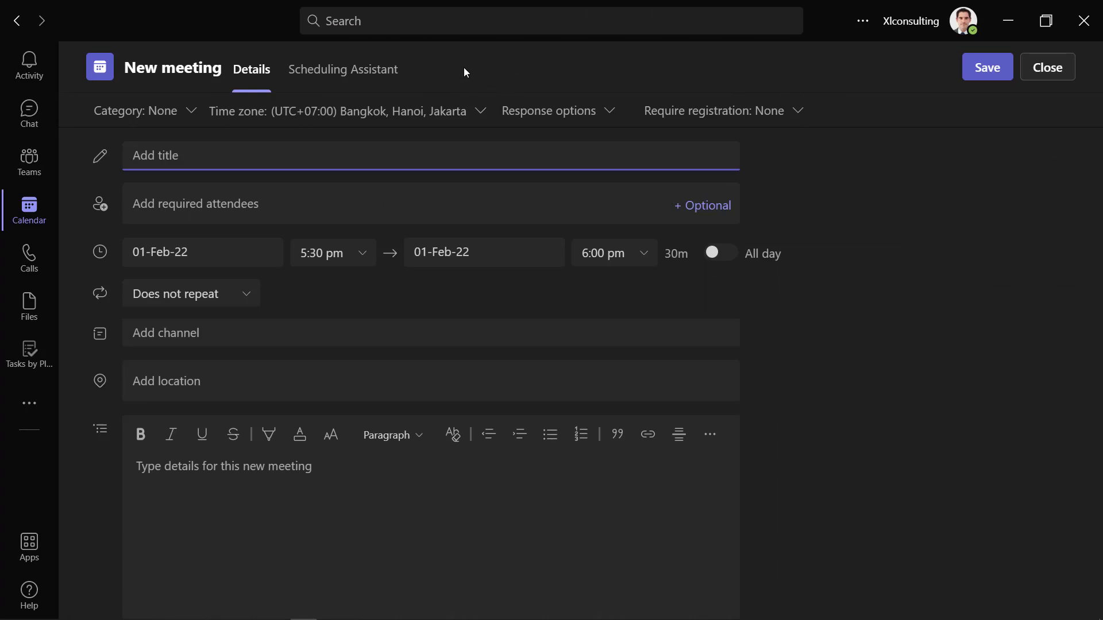
left_click(757, 111)
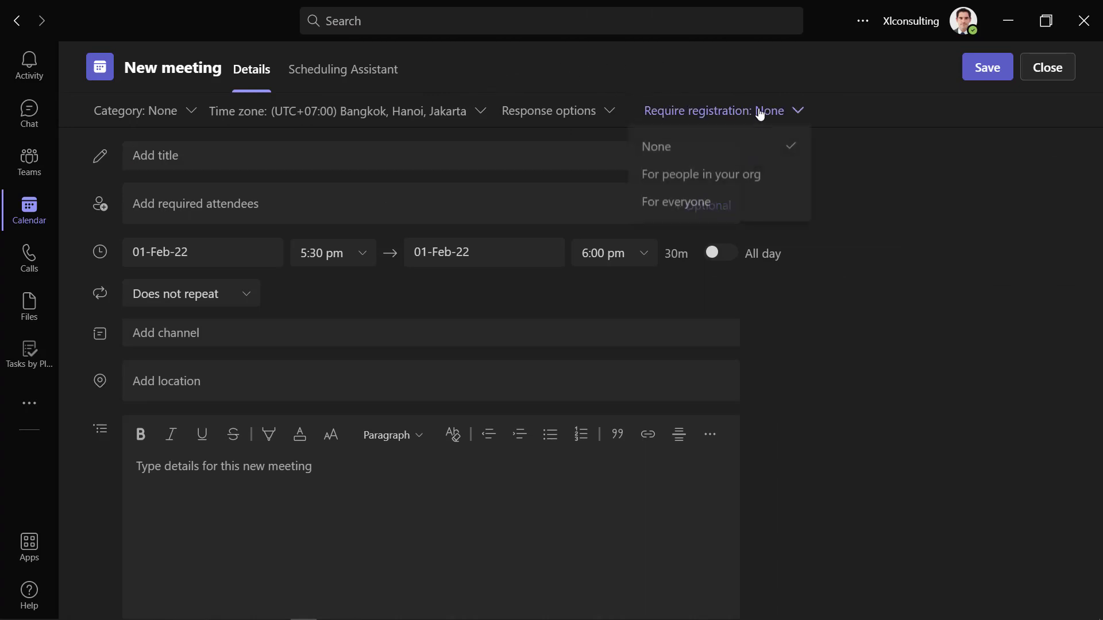
left_click(711, 205)
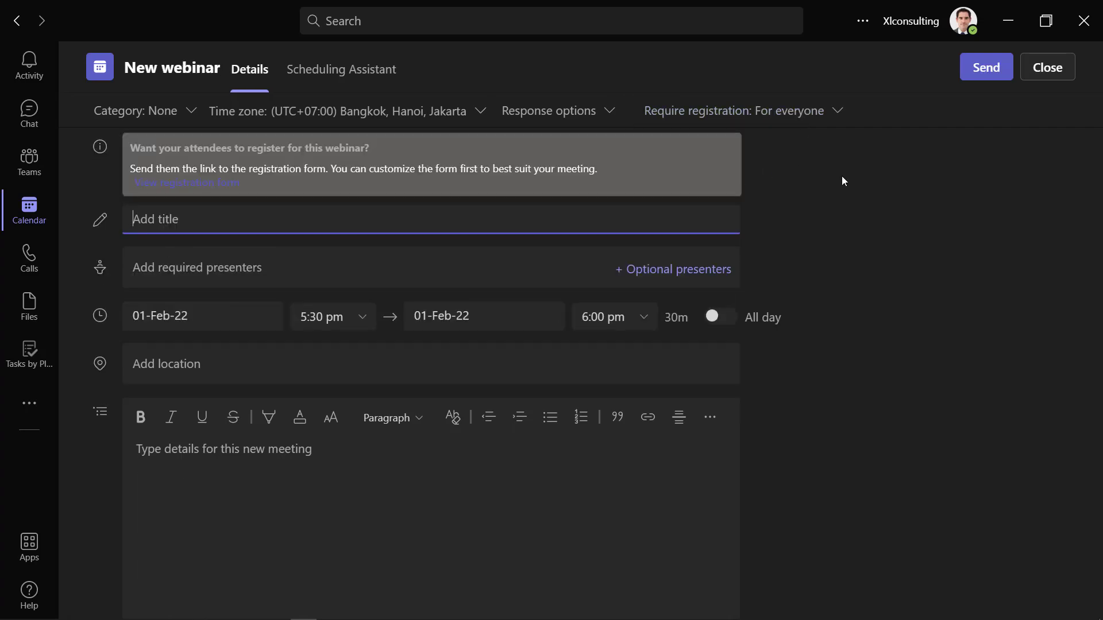
left_click(1037, 69)
left_click(544, 344)
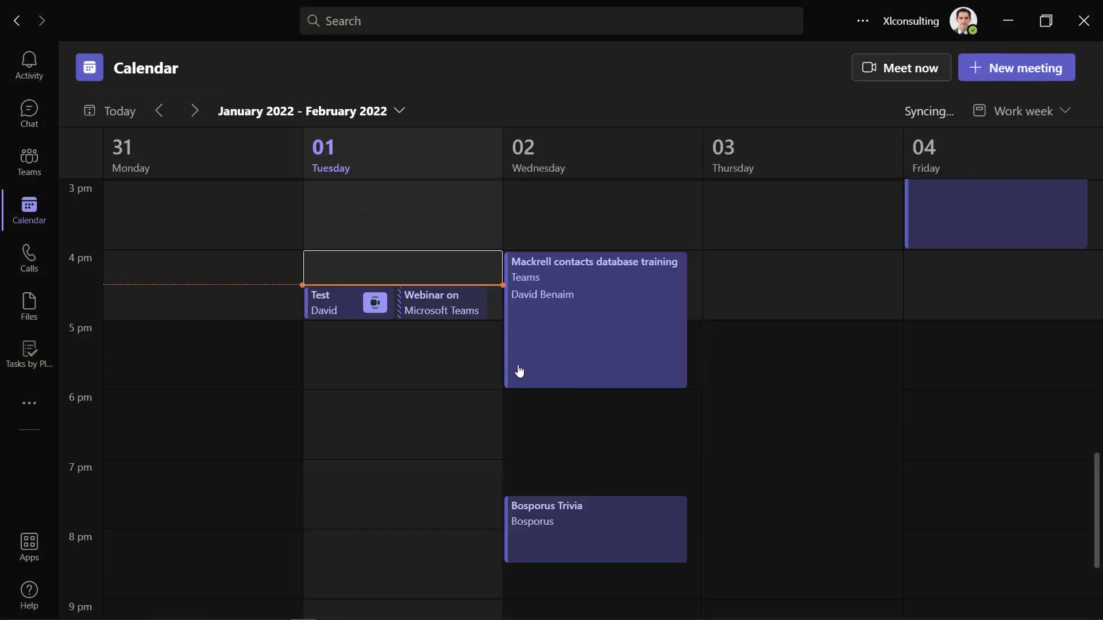
Step: Join the 4:30 pm "Test webinar here" event from the calendar as organizer with computer audio and the camera off
left_click(345, 310)
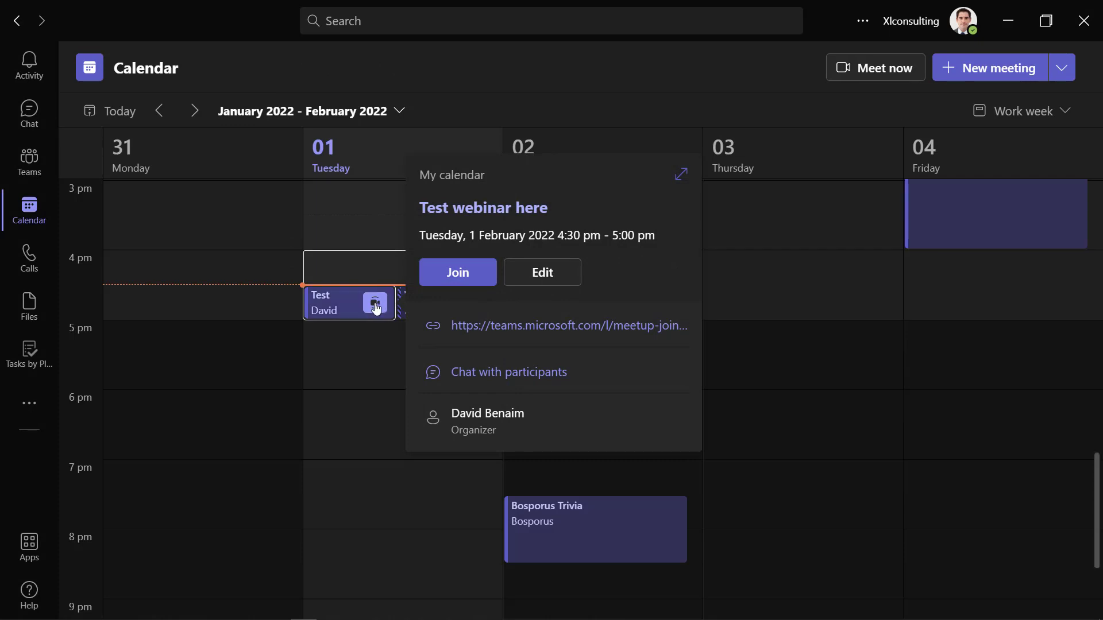
left_click(244, 370)
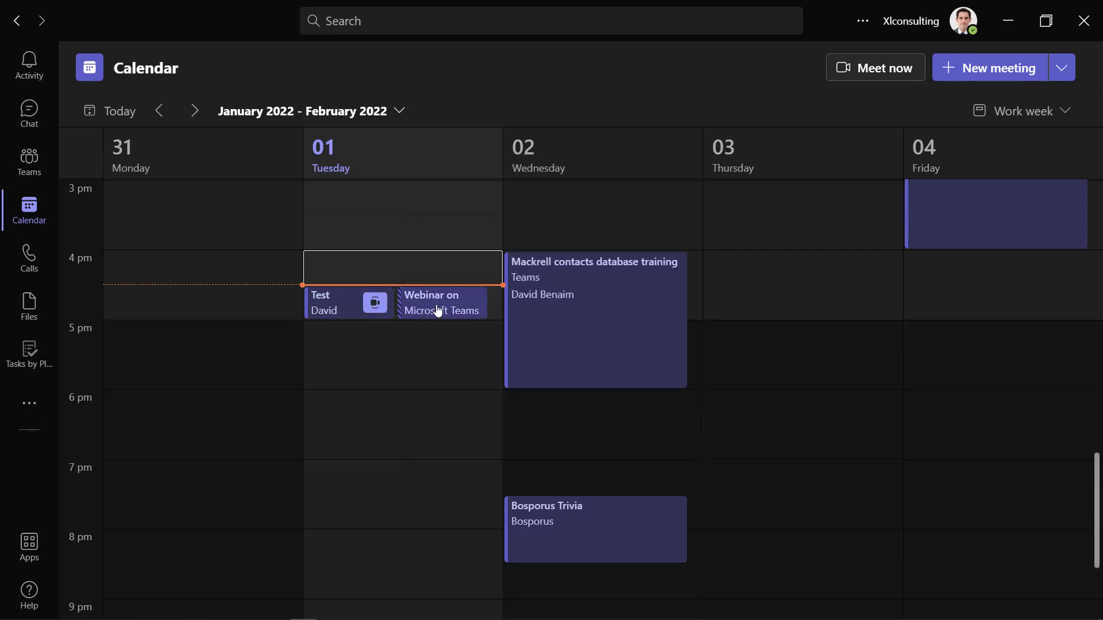
left_click(329, 313)
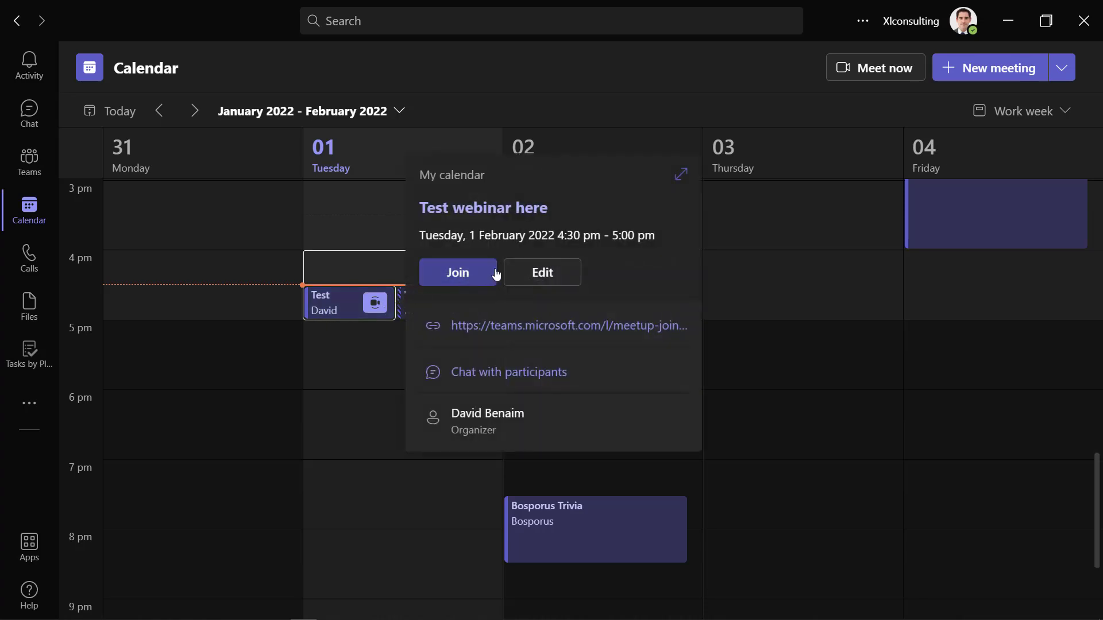
left_click(458, 276)
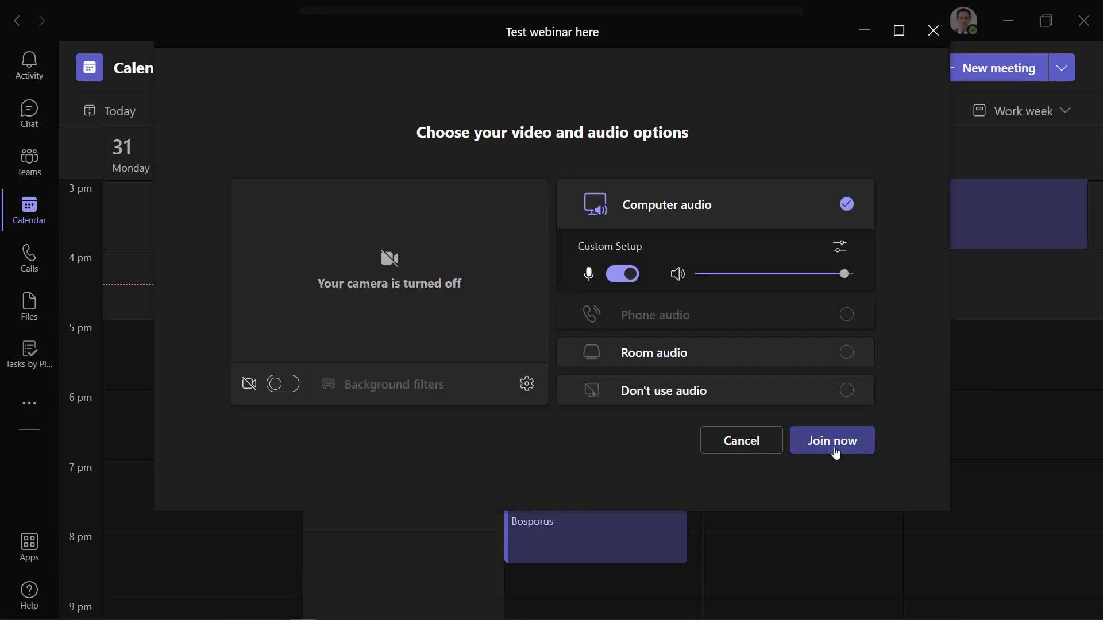
left_click(832, 440)
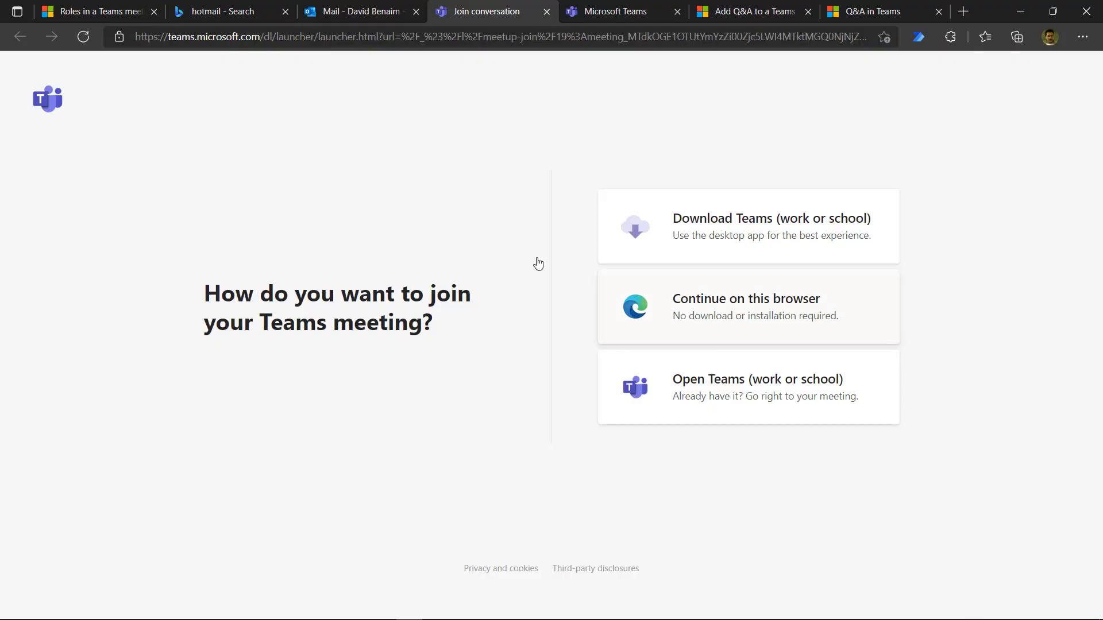
Step: Join the webinar as a guest in the browser with the camera off, and admit that guest from the organizer's lobby
left_click(701, 314)
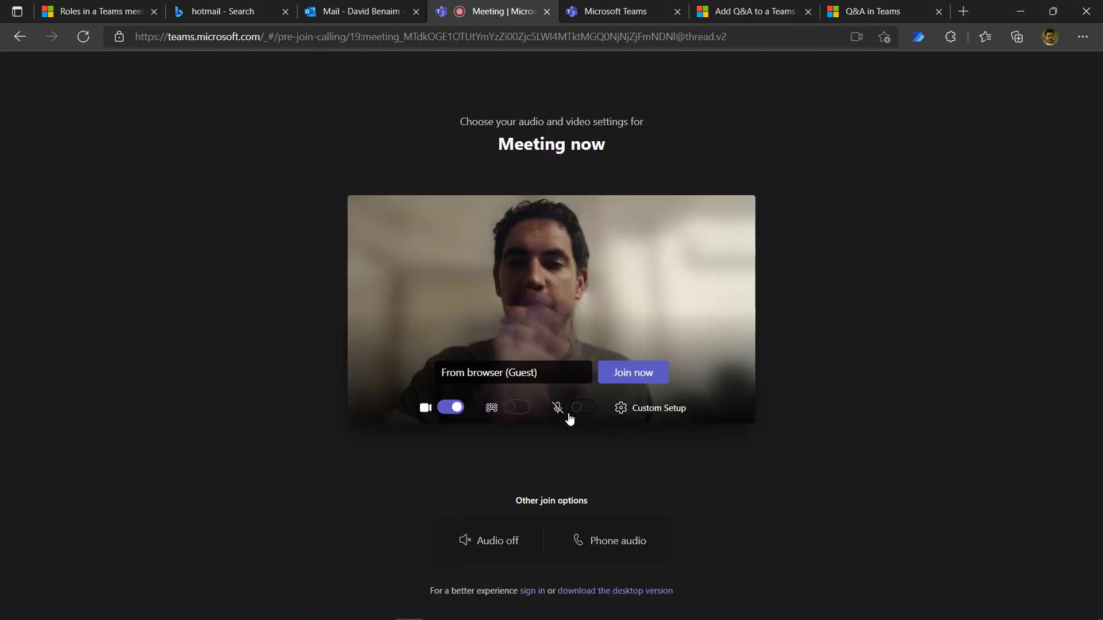
left_click(451, 407)
left_click(629, 370)
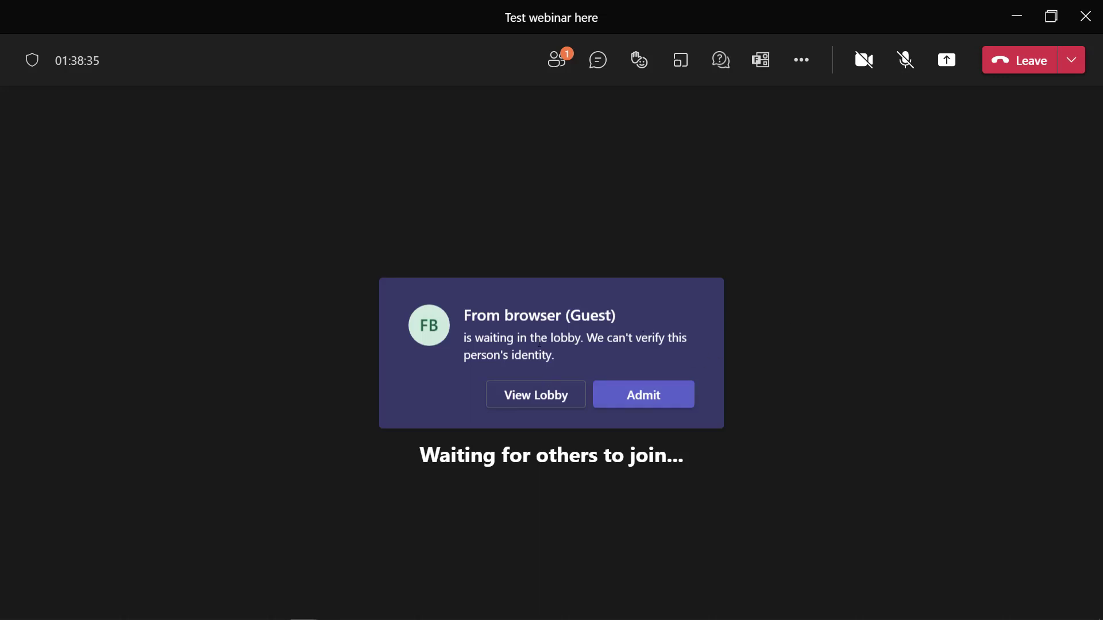
left_click(536, 398)
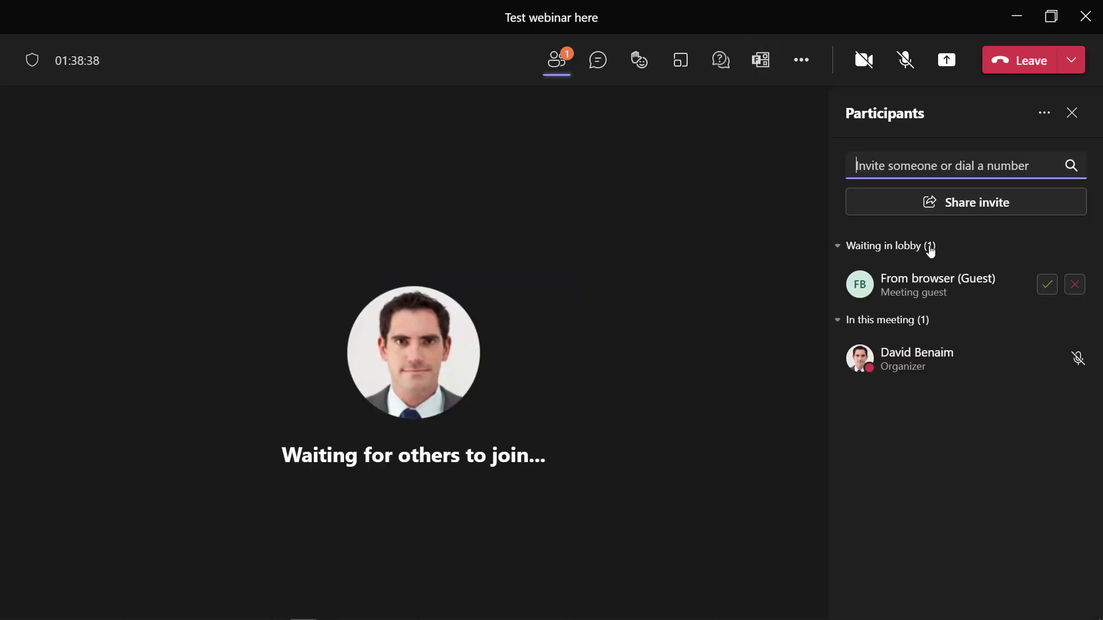
left_click(1046, 286)
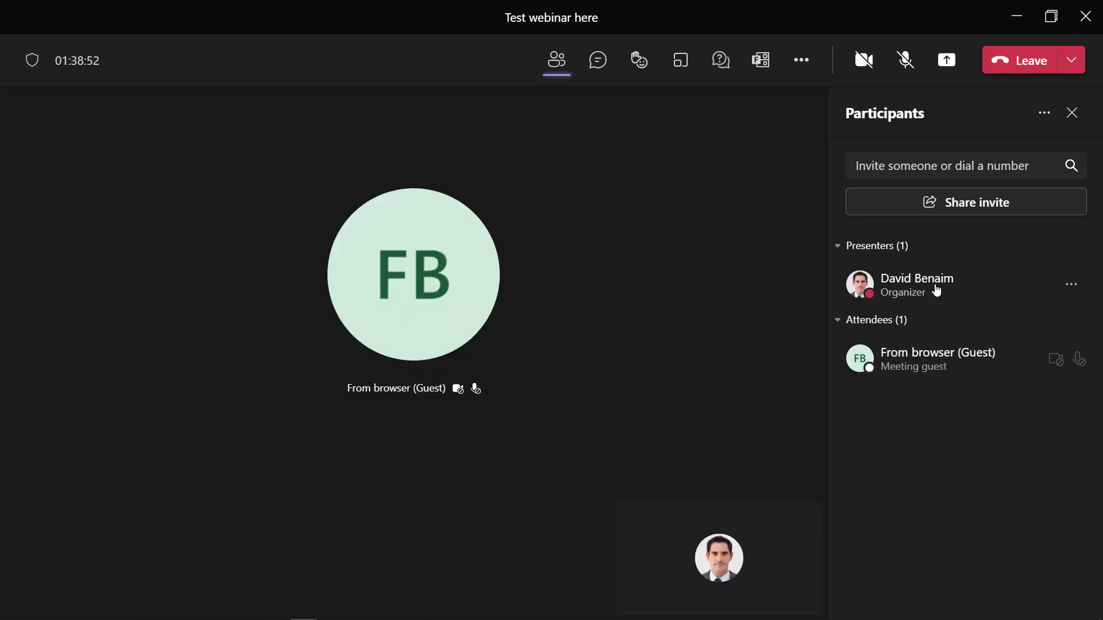
Step: Review the choices for who can present in the webinar's meeting options, and close the options leaving the selection as it is
mouse_move(936, 360)
left_click(805, 70)
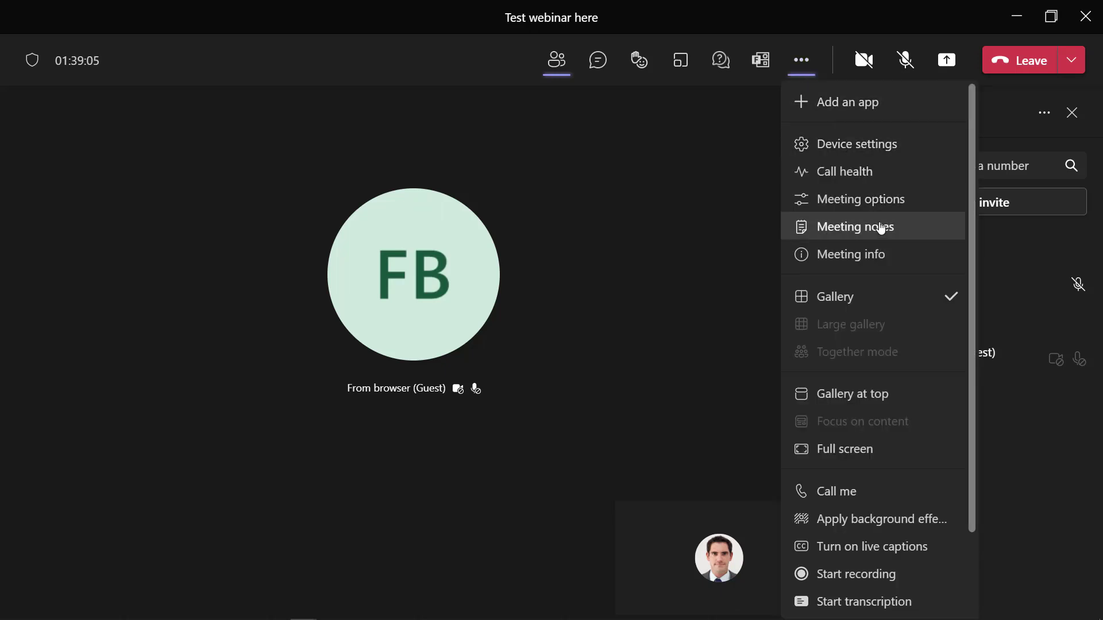
left_click(885, 207)
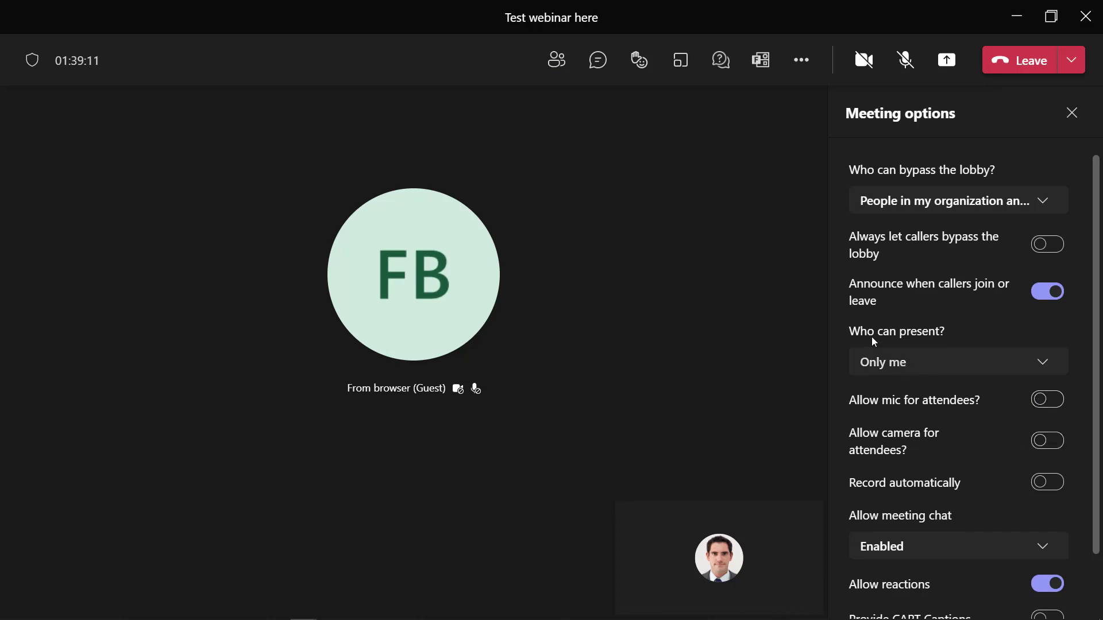
left_click(986, 366)
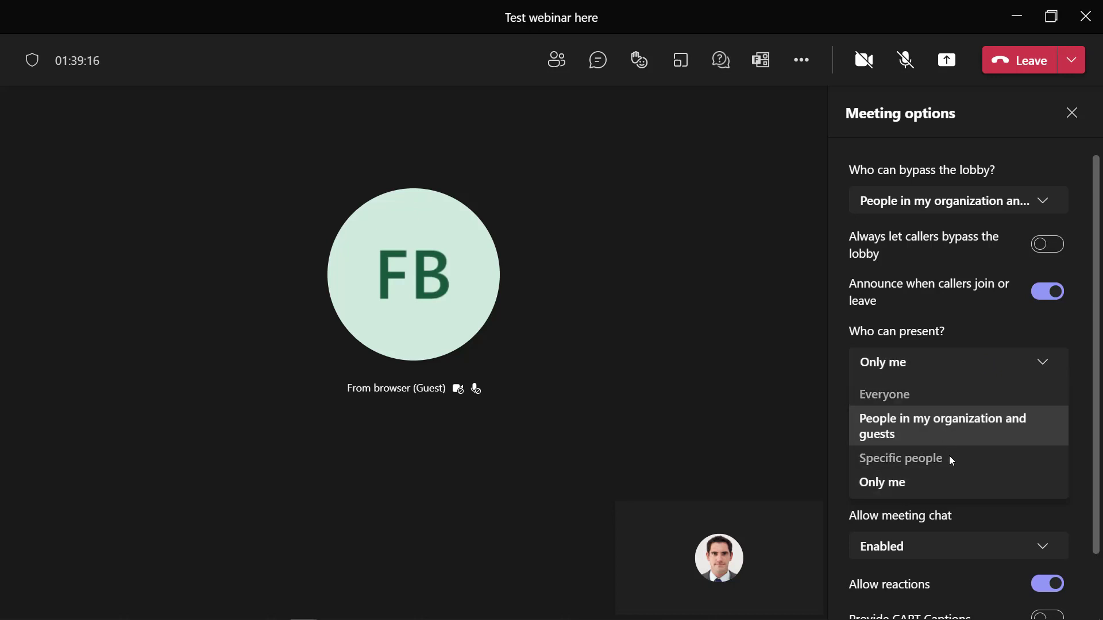
left_click(972, 327)
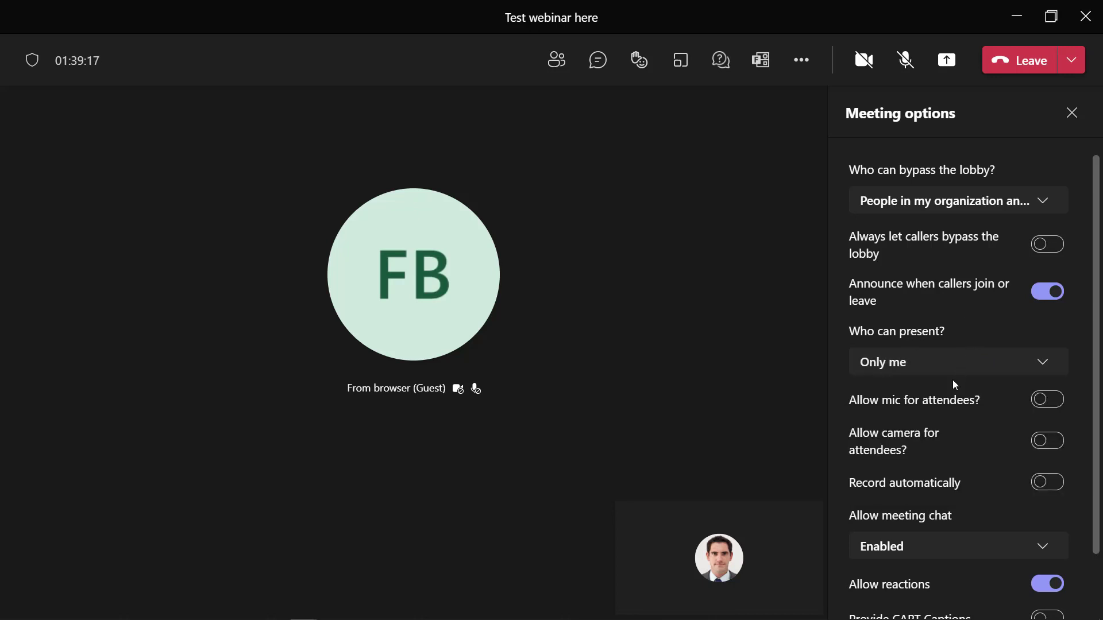
left_click(1072, 114)
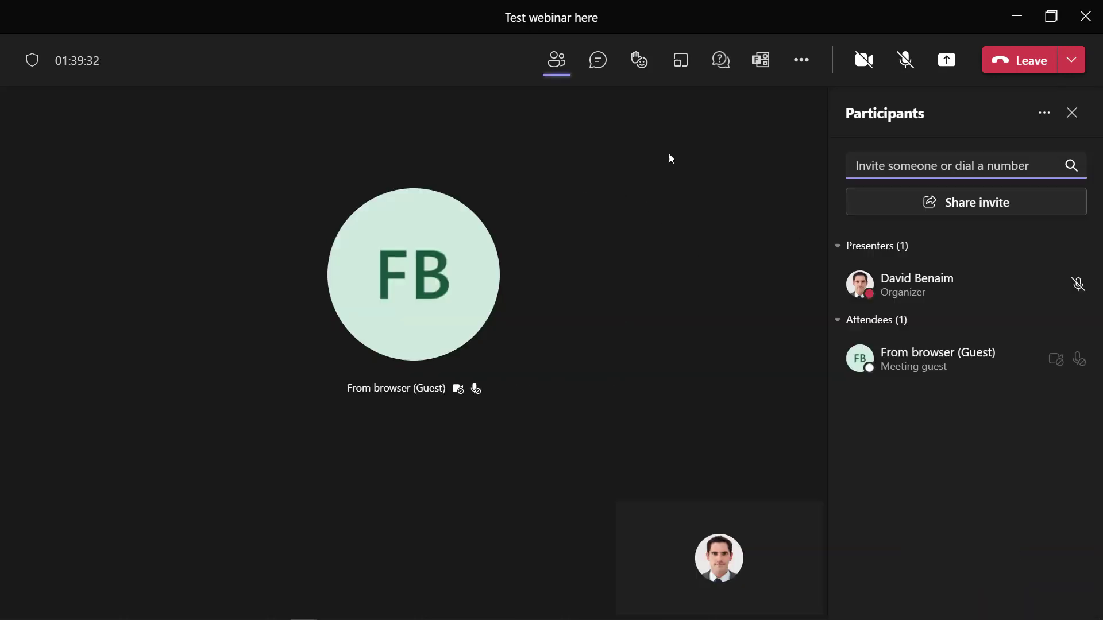
Step: Make the browser guest a presenter and confirm the role change
mouse_move(940, 362)
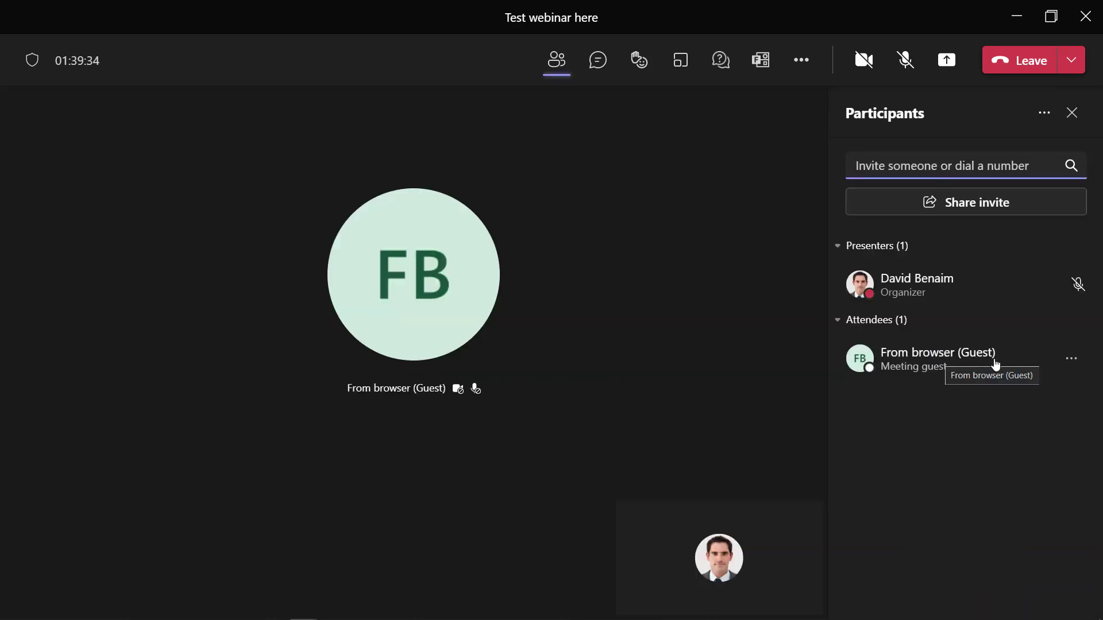
left_click(1072, 361)
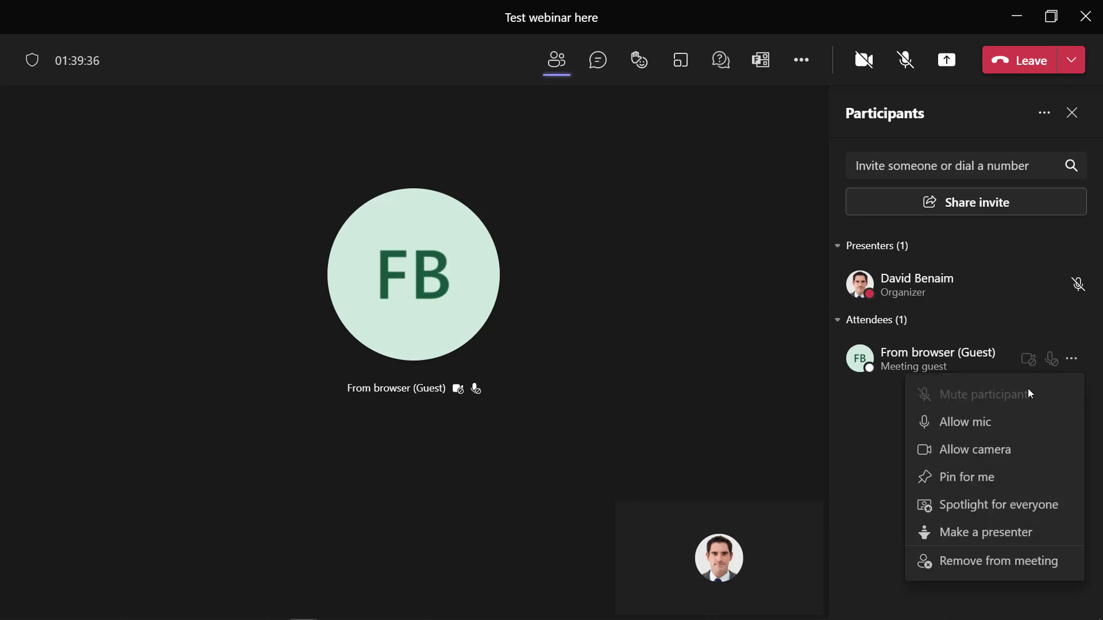
left_click(1000, 534)
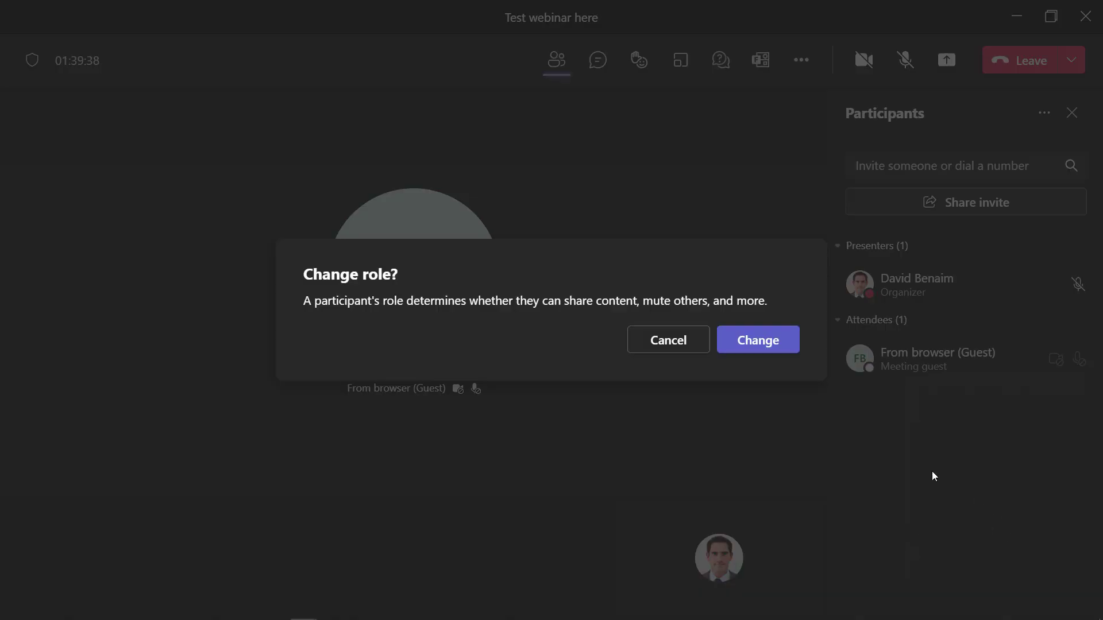
left_click(764, 348)
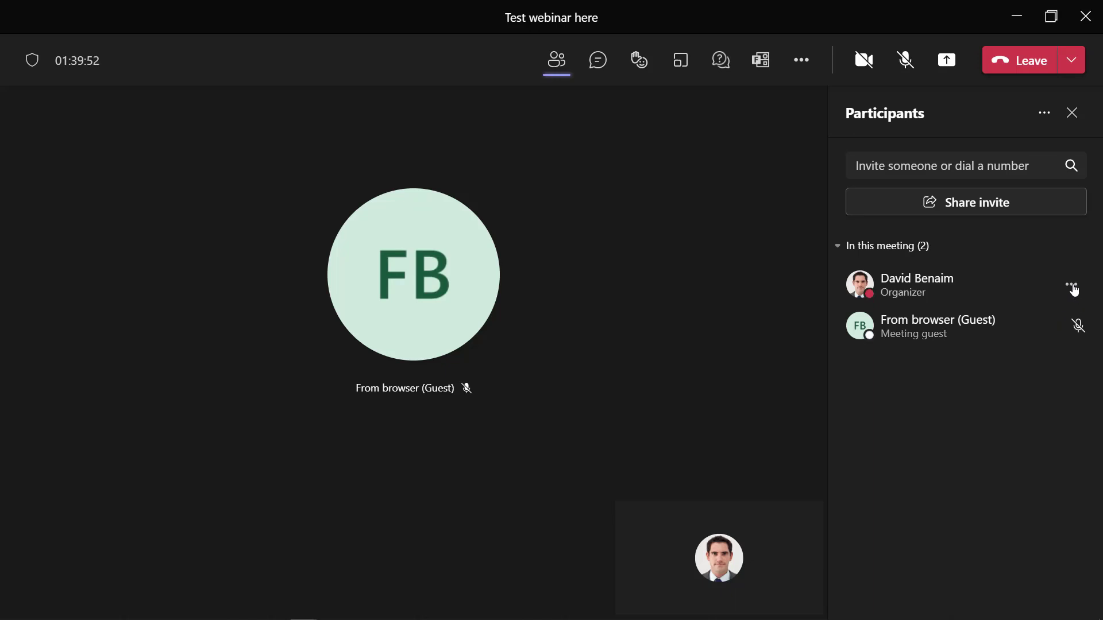
Step: Change the browser guest's role back to attendee and confirm the change
left_click(1072, 288)
key("Escape")
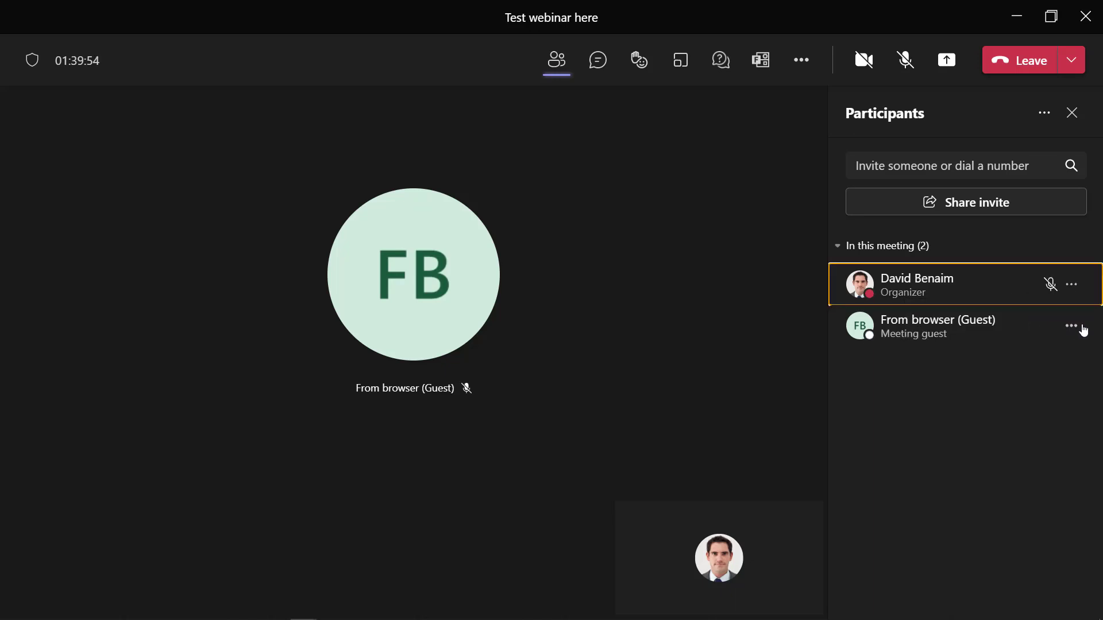
left_click(1072, 327)
left_click(994, 445)
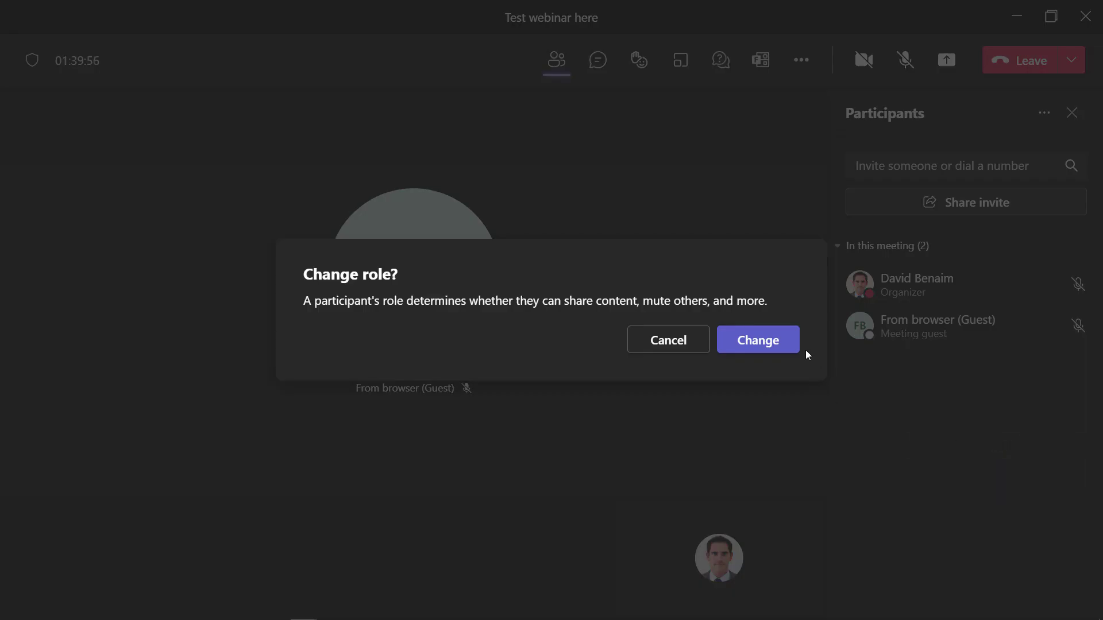
left_click(755, 338)
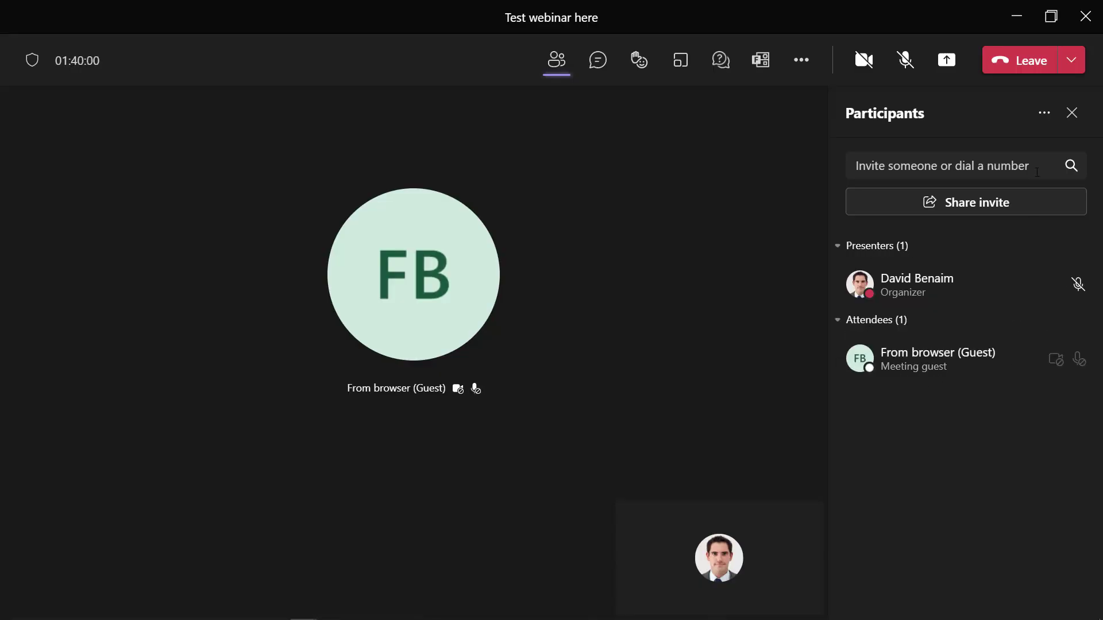
Step: Review the participant-wide permission, attendance list and lock options, and the meeting's additional actions
left_click(1043, 116)
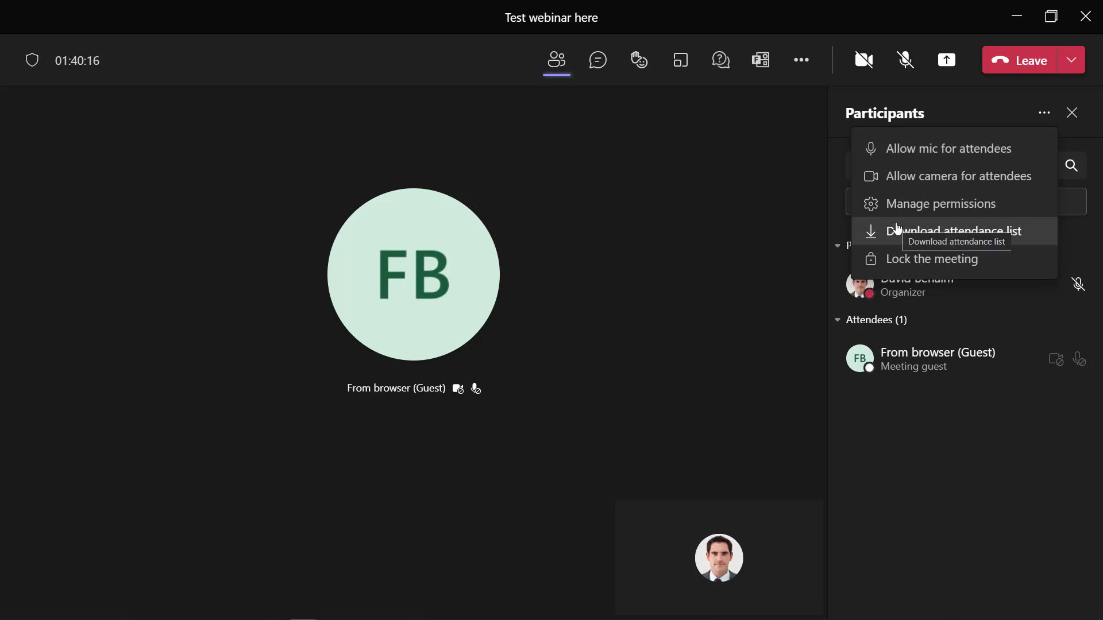
left_click(816, 230)
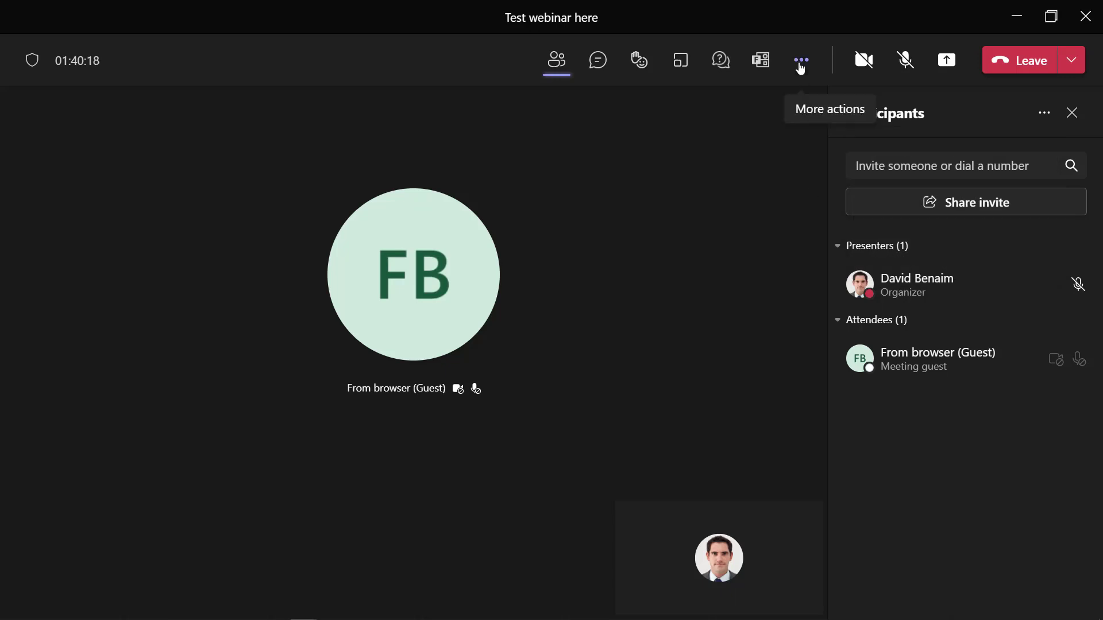
left_click(800, 62)
scroll(879, 408, "down", 3)
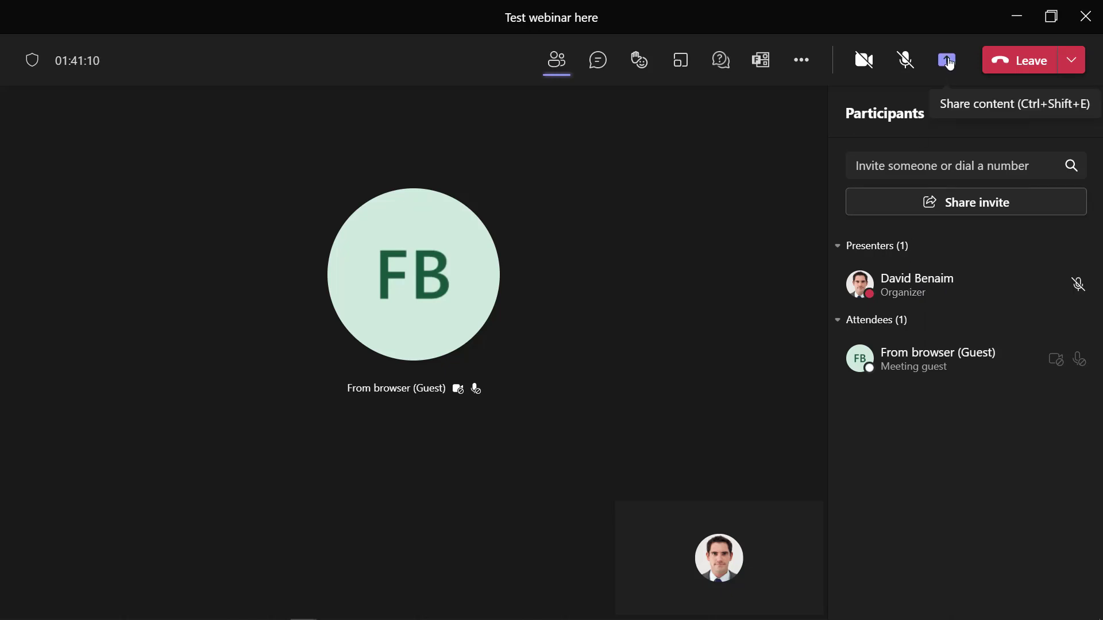
Step: Review the content sharing options and present the "MGI new in tech Sep 21" deck with PowerPoint Live
left_click(949, 64)
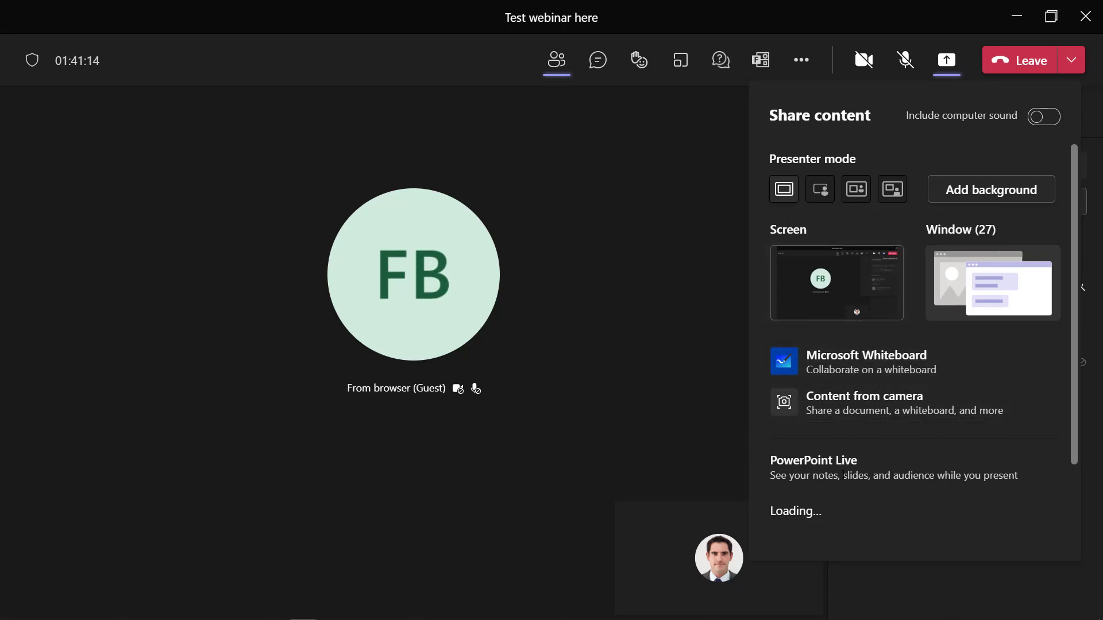
scroll(876, 468, "down", 2)
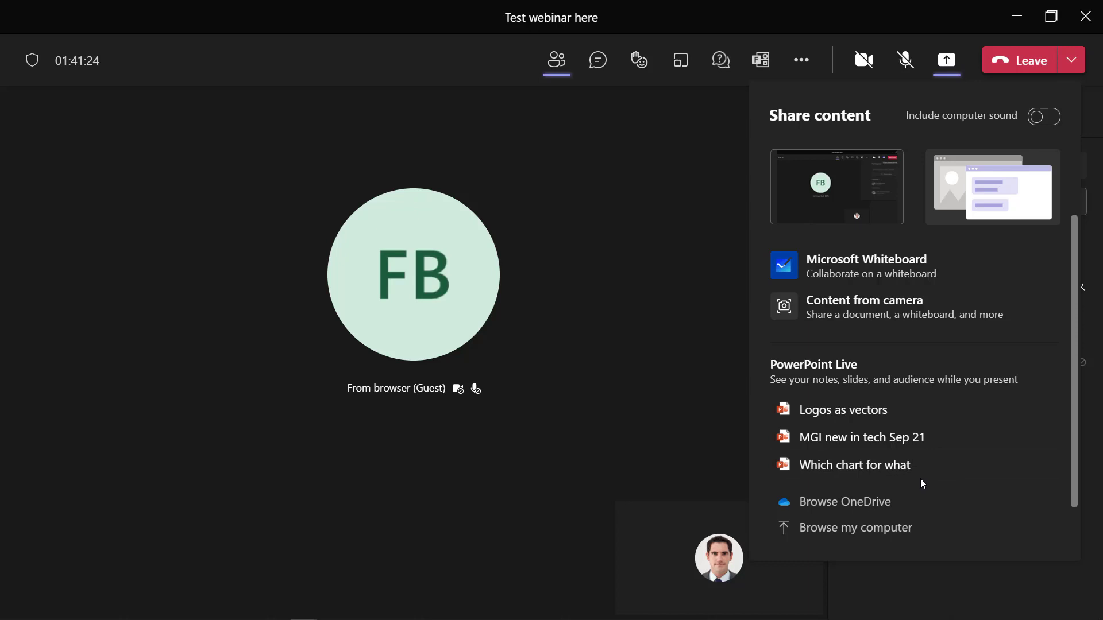
scroll(936, 468, "up", 1)
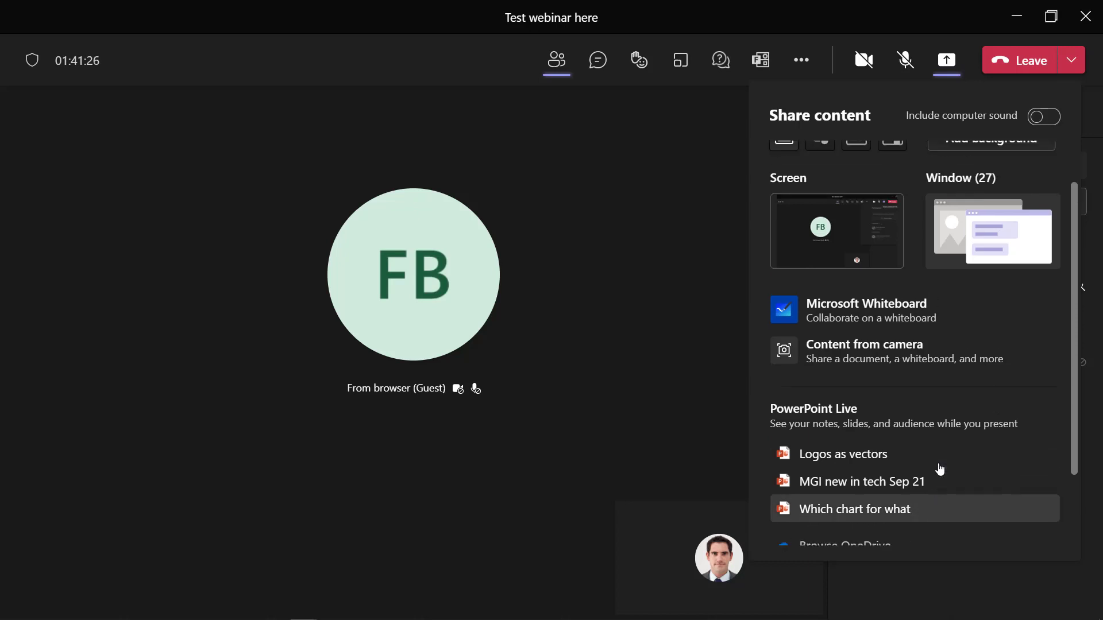
scroll(940, 470, "up", 1)
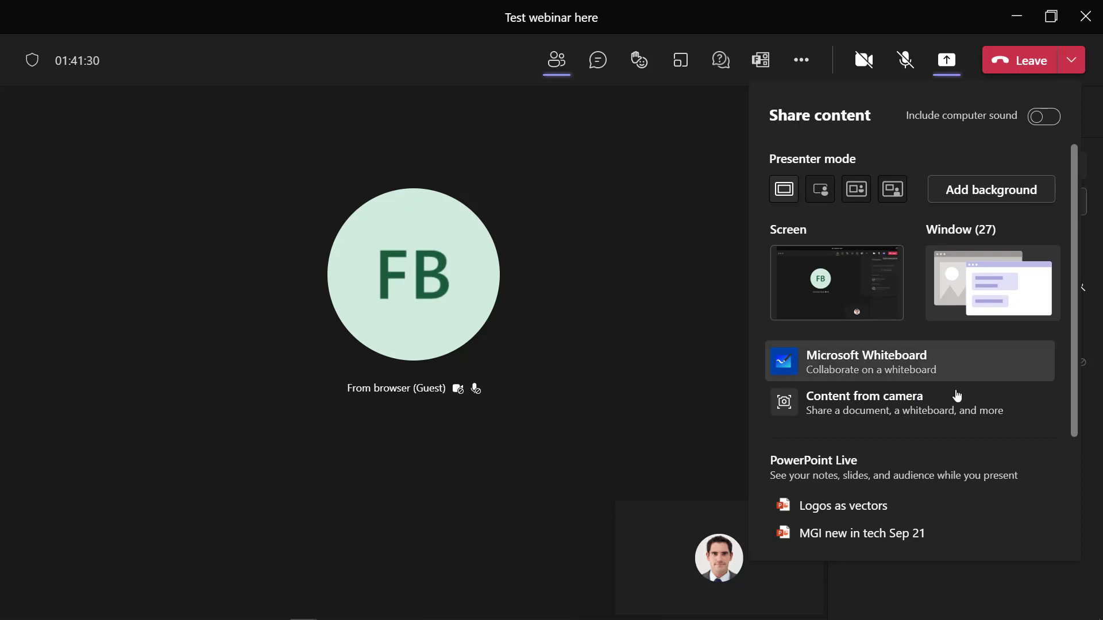
scroll(945, 427, "down", 3)
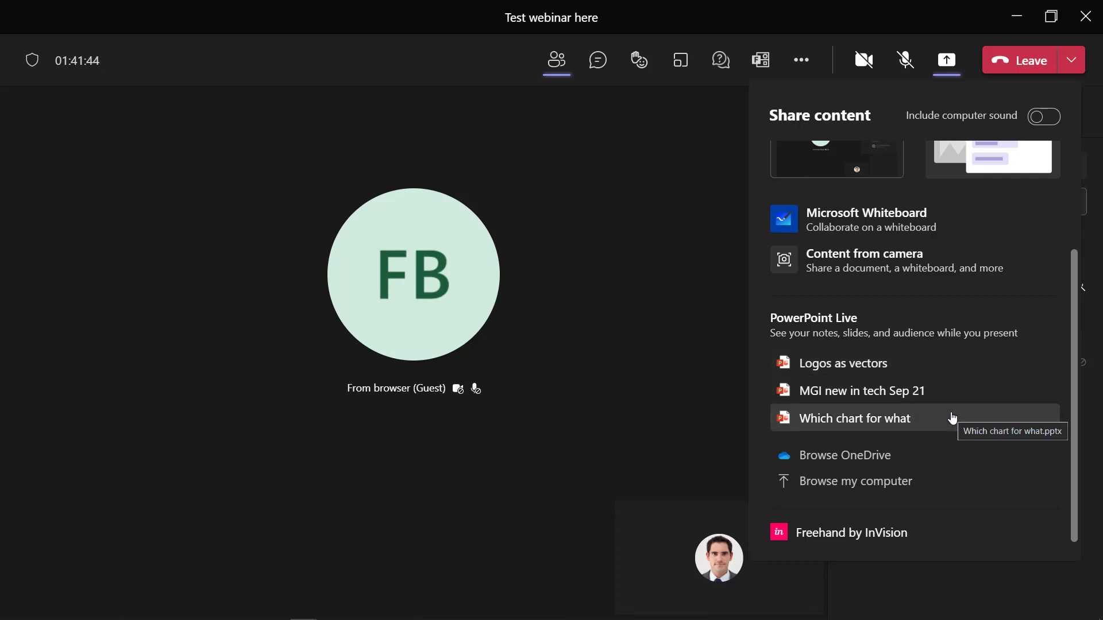
left_click(936, 395)
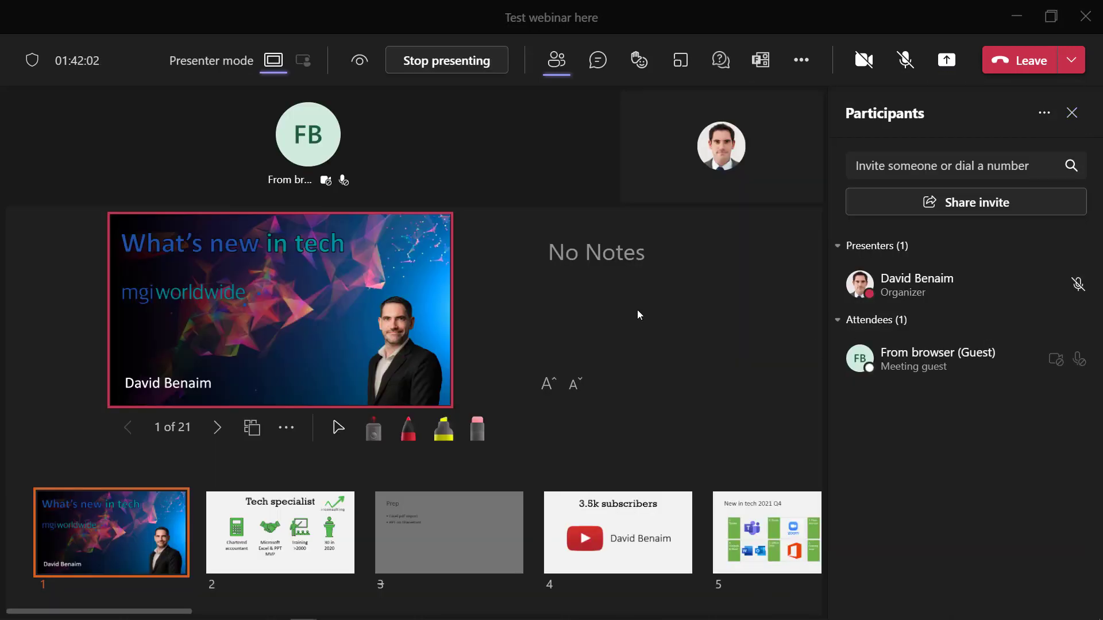
Step: Close the participants list, try slides 5 and 1, and go to slide 11, "3. Visio free tier", from the grid view
left_click(1072, 113)
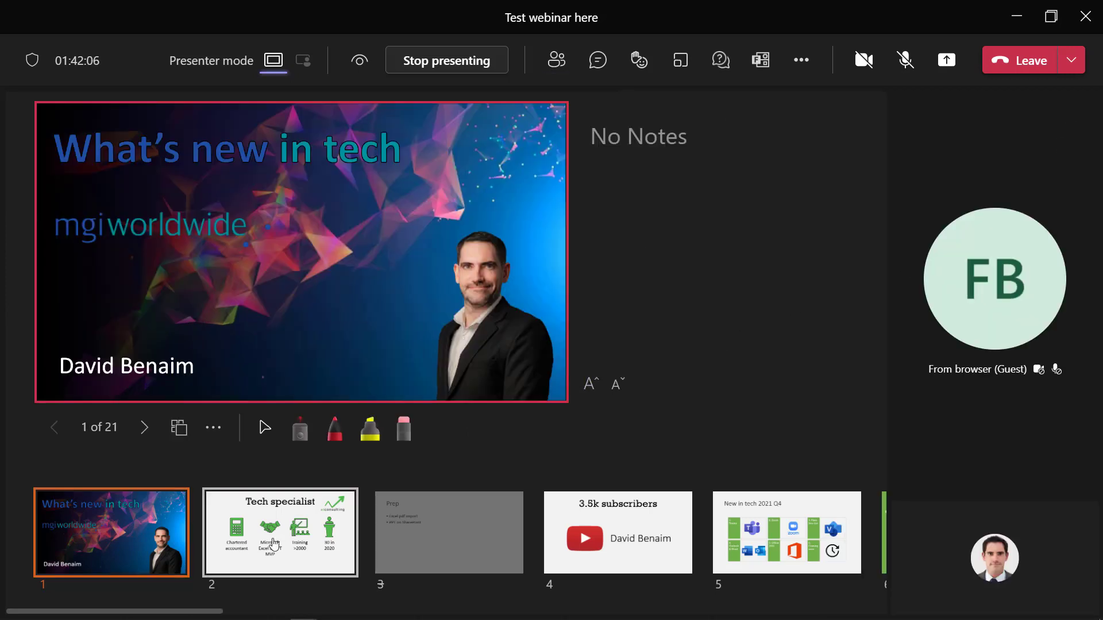
left_click(767, 529)
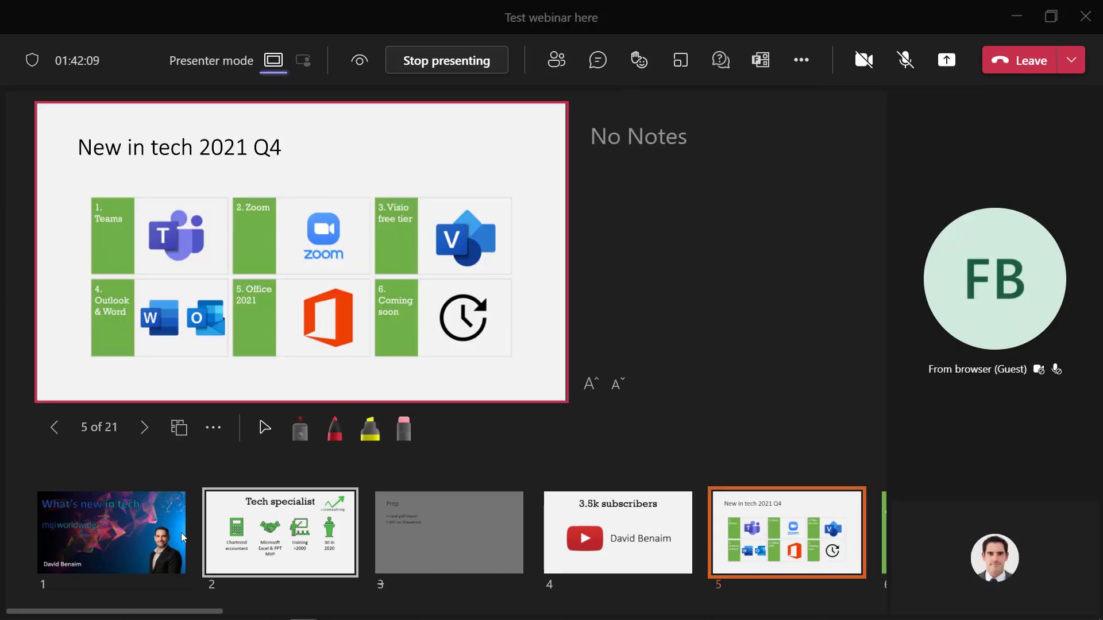
left_click(156, 522)
left_click(179, 428)
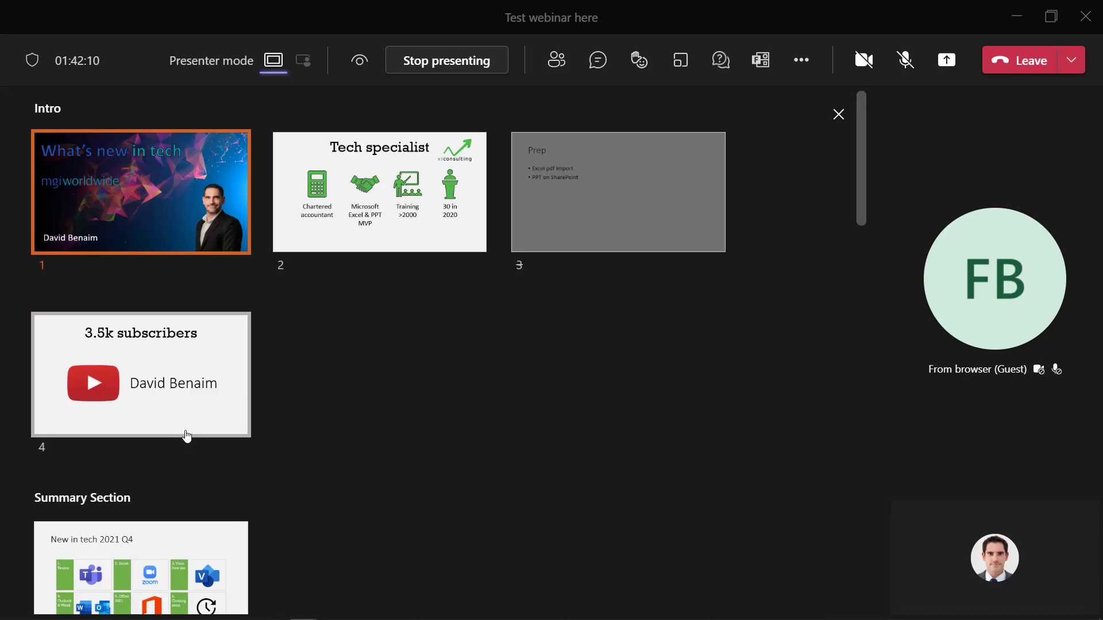
scroll(143, 568, "down", 10)
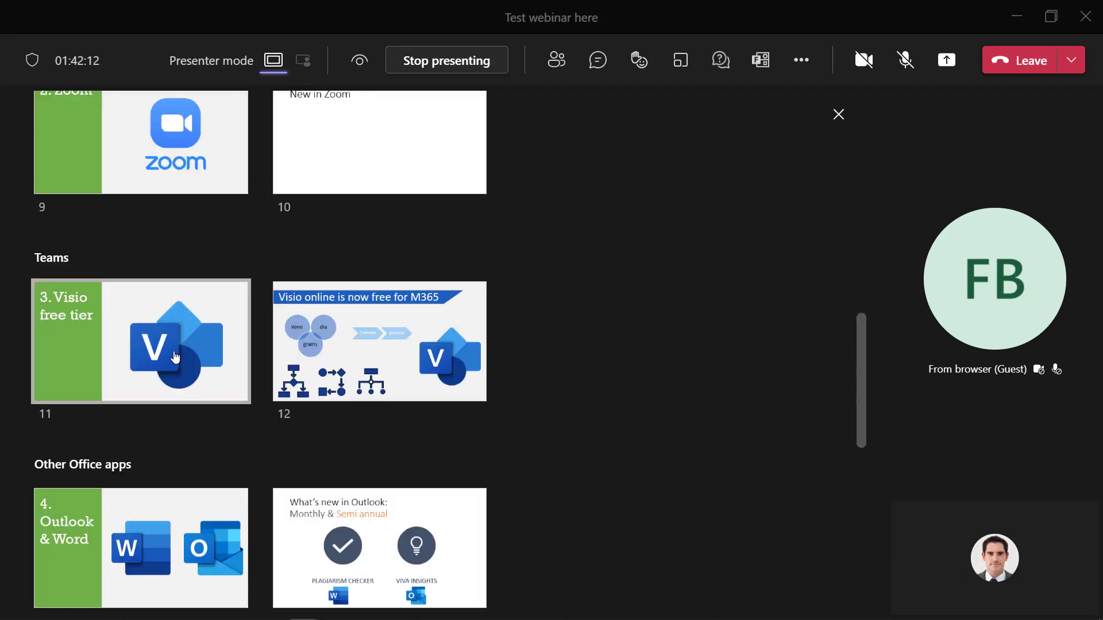
left_click(175, 357)
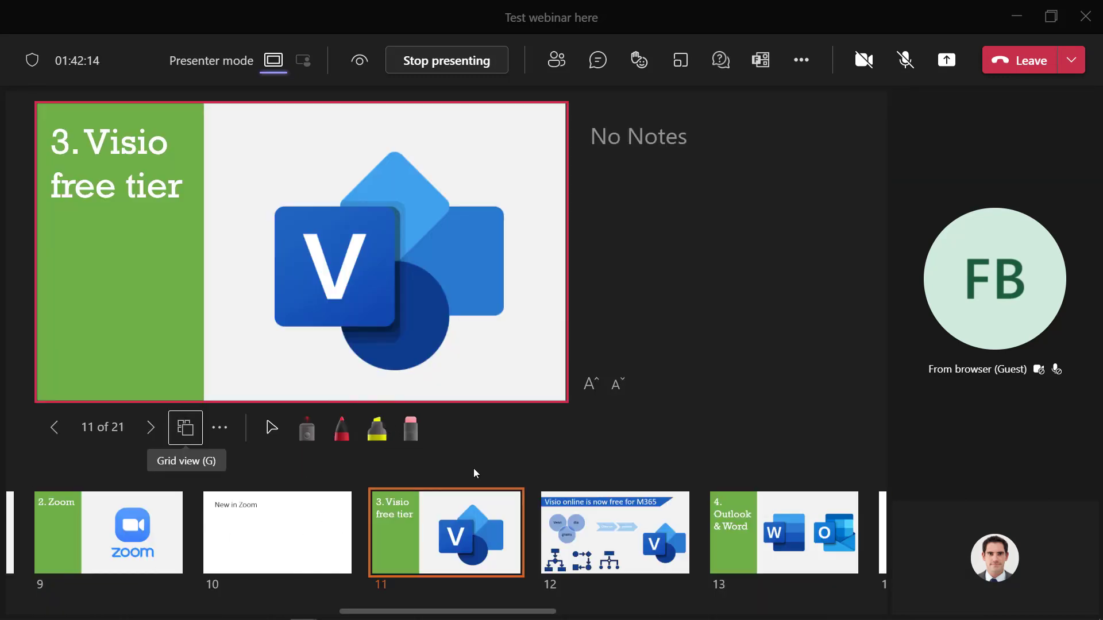
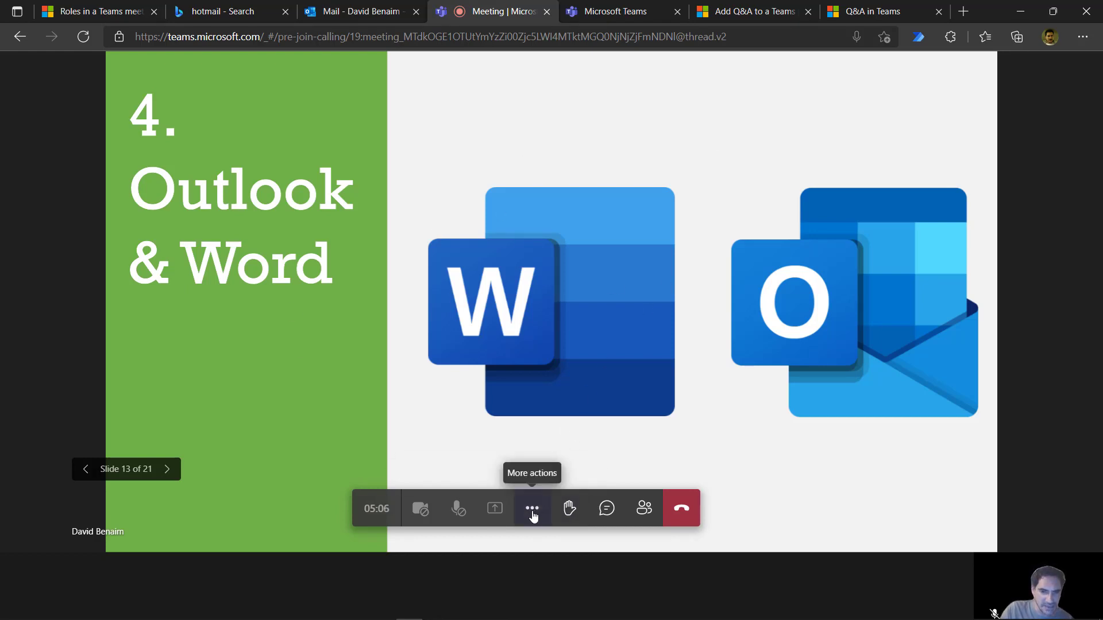
Step: In the guest's browser view, browse two slides ahead of the presenter, step back one, and return to the presenter's slide
left_click(166, 469)
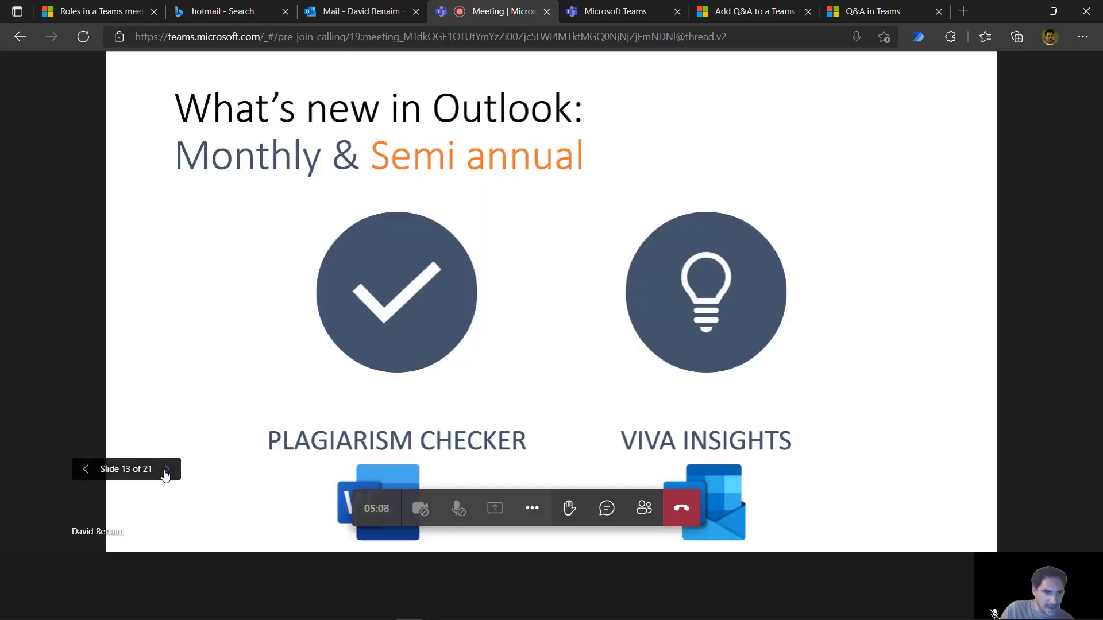
left_click(167, 469)
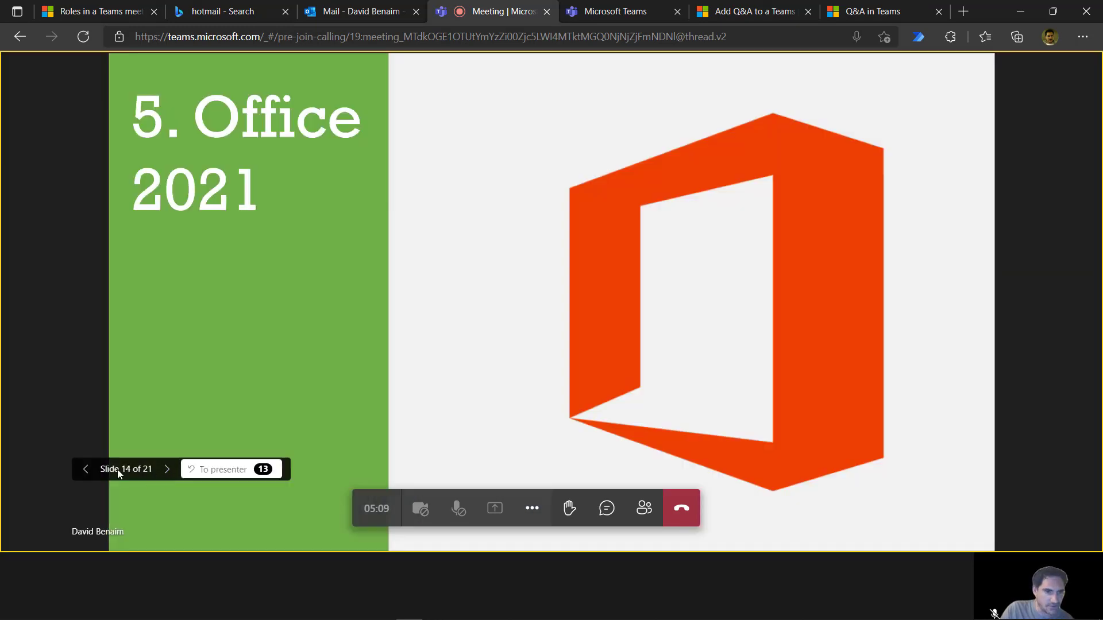
left_click(85, 469)
left_click(256, 469)
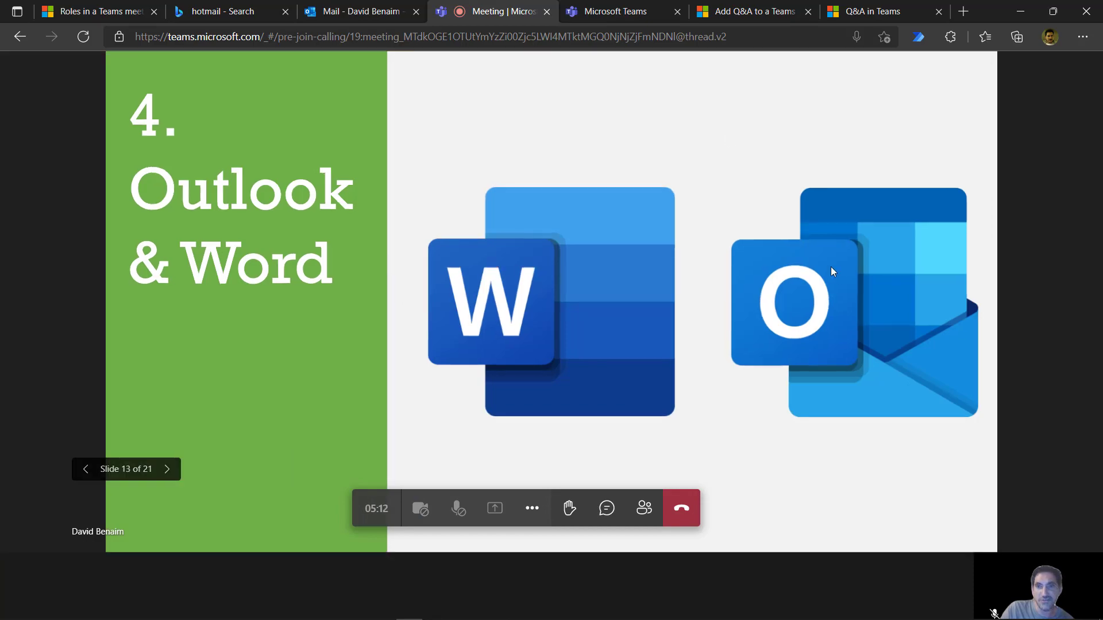
Step: Switch to the organizer's Teams window, prevent attendees from moving through the slides themselves, and check the additional slide options
key("alt+Tab")
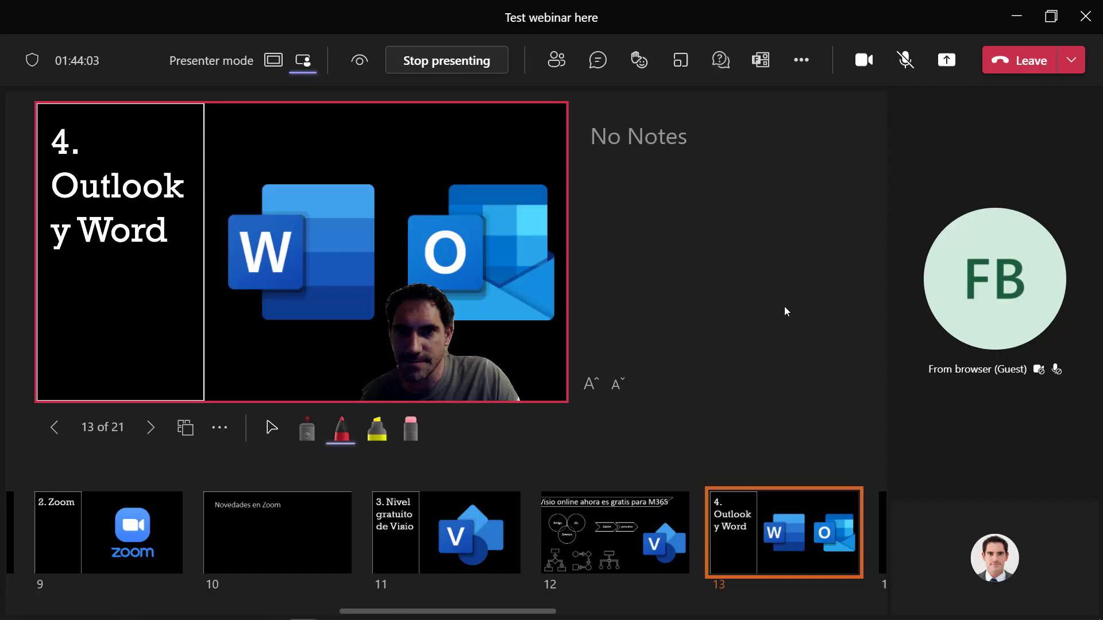
left_click(357, 65)
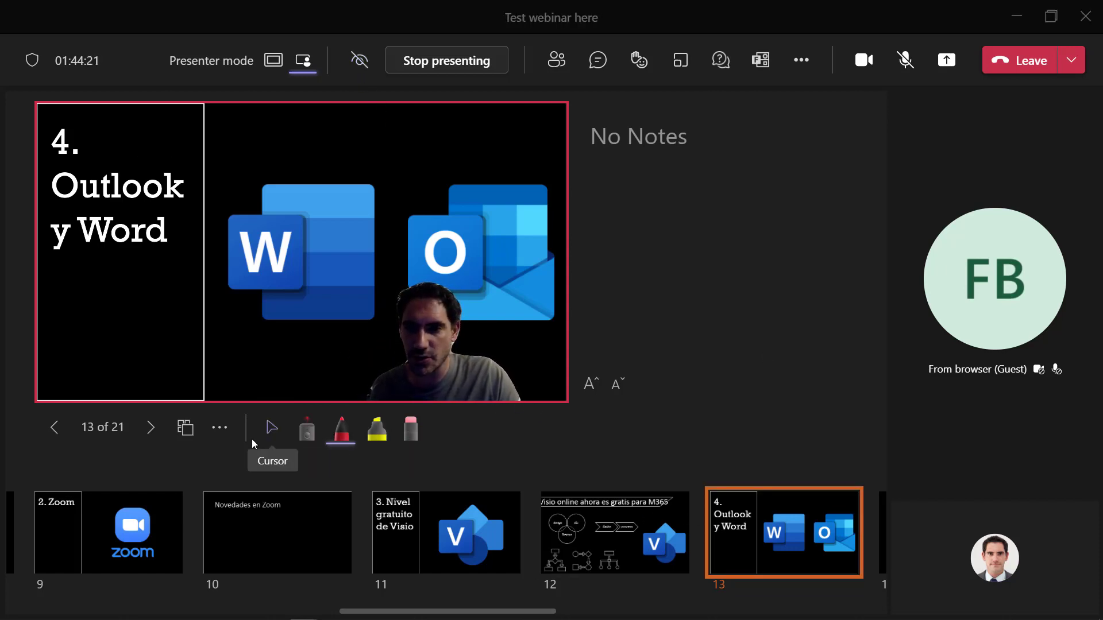
left_click(217, 430)
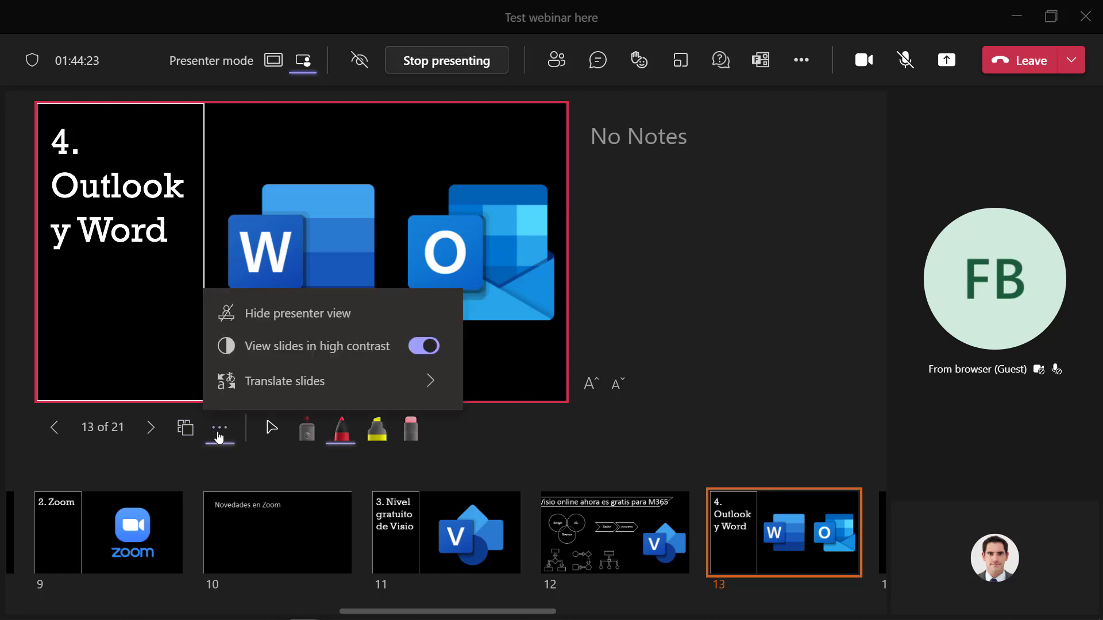
left_click(852, 248)
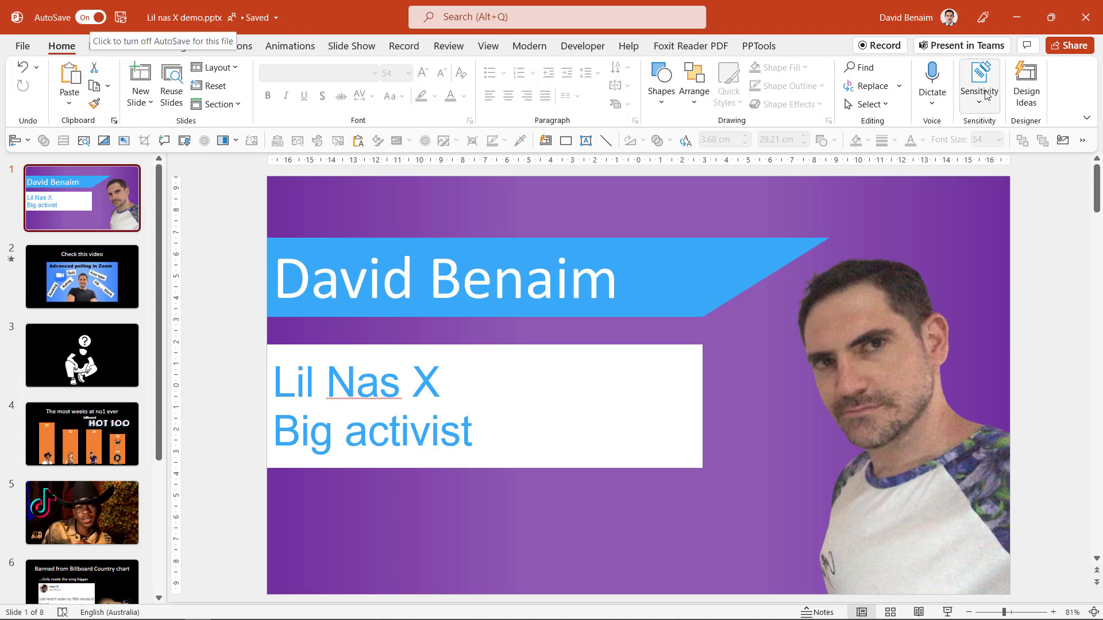
Step: Present "Lil nas X demo.pptx" from PowerPoint in the Teams webinar, go to slide 2, and play its embedded video
left_click(957, 49)
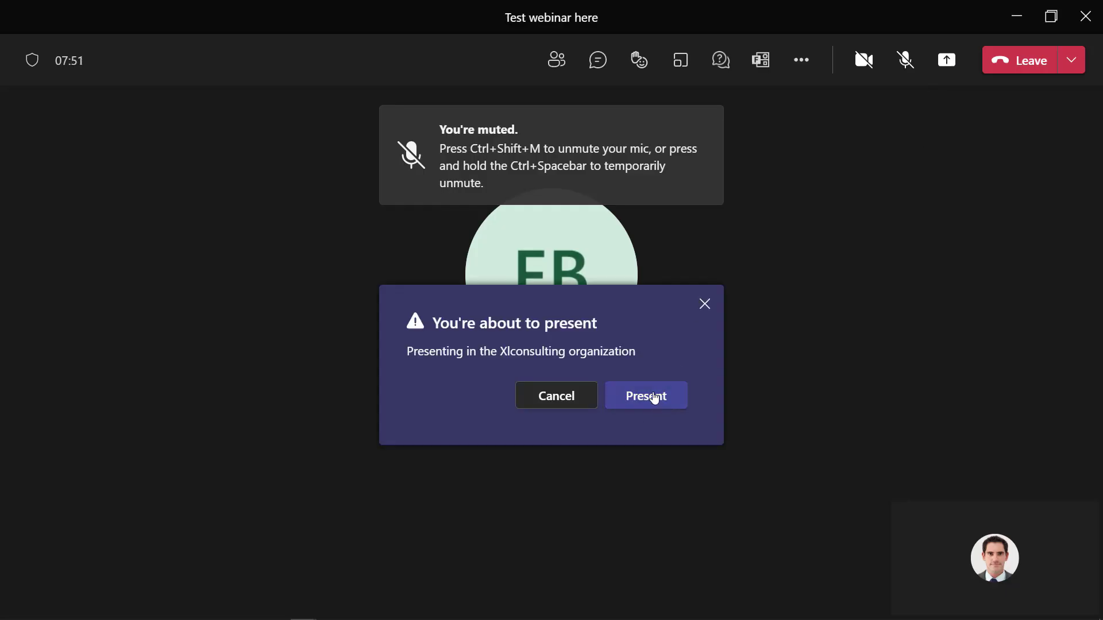
left_click(649, 397)
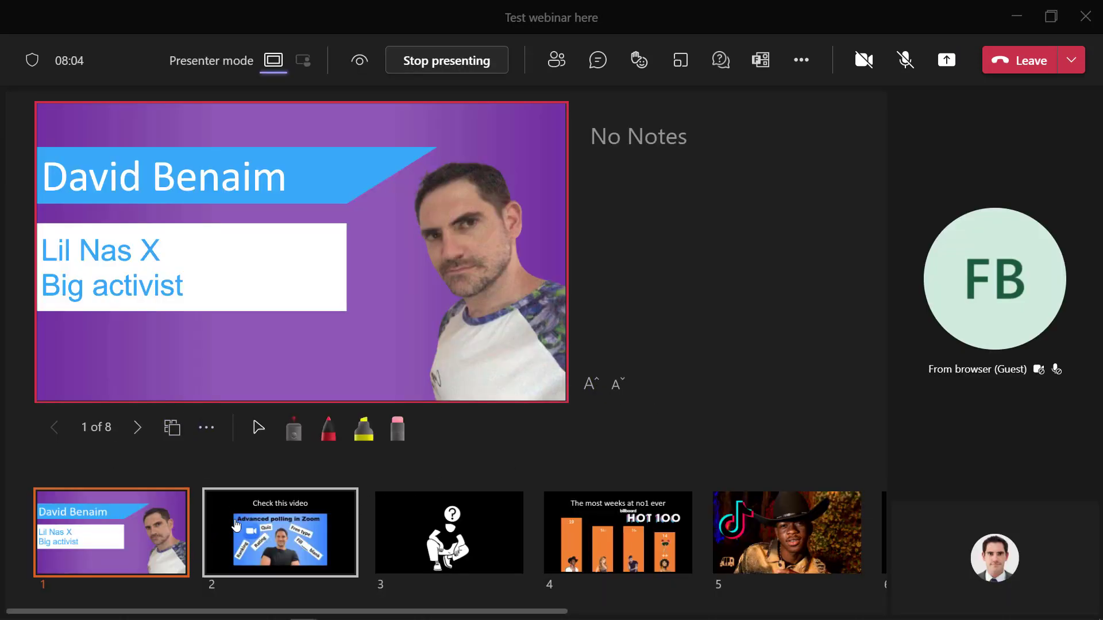
left_click(236, 524)
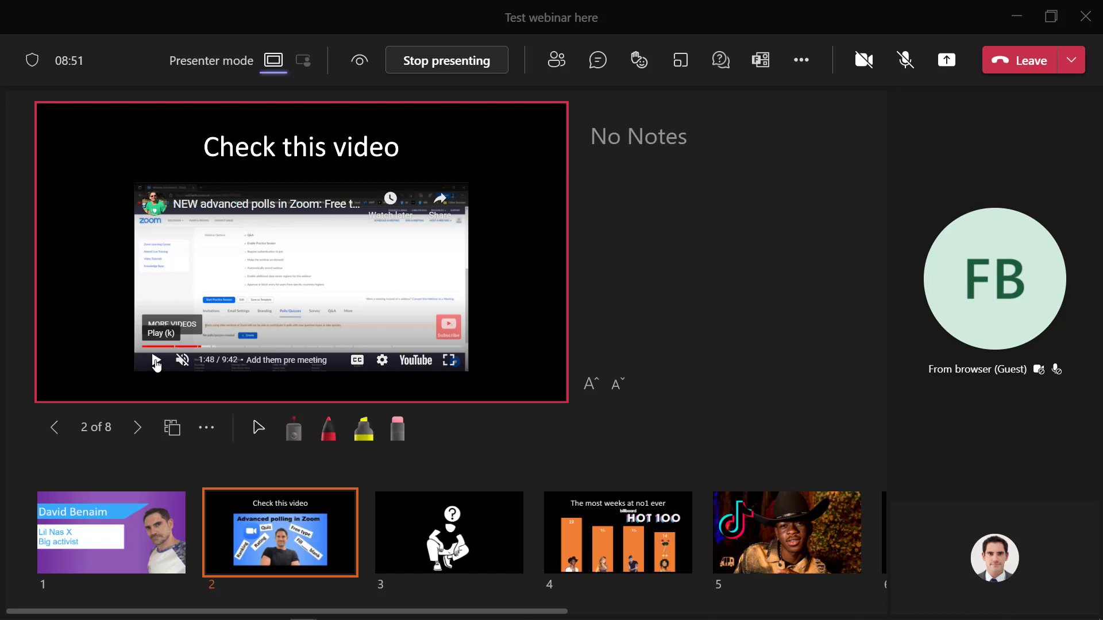
left_click(155, 362)
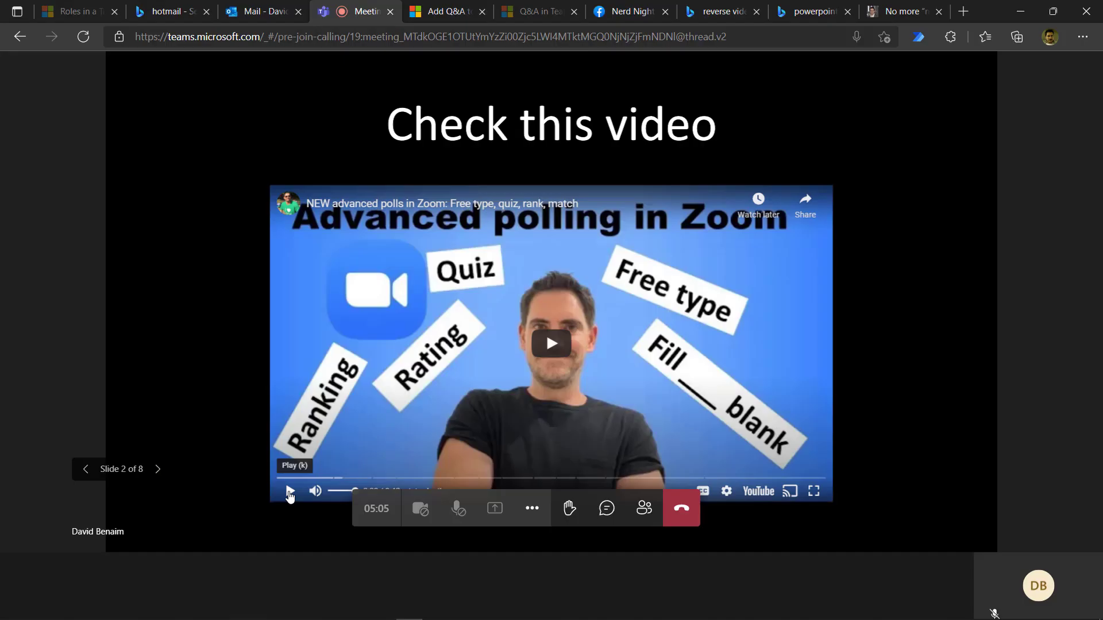
Step: In the guest's browser view, play and pause the embedded video on slide 2, and dismiss the suggested videos
left_click(289, 492)
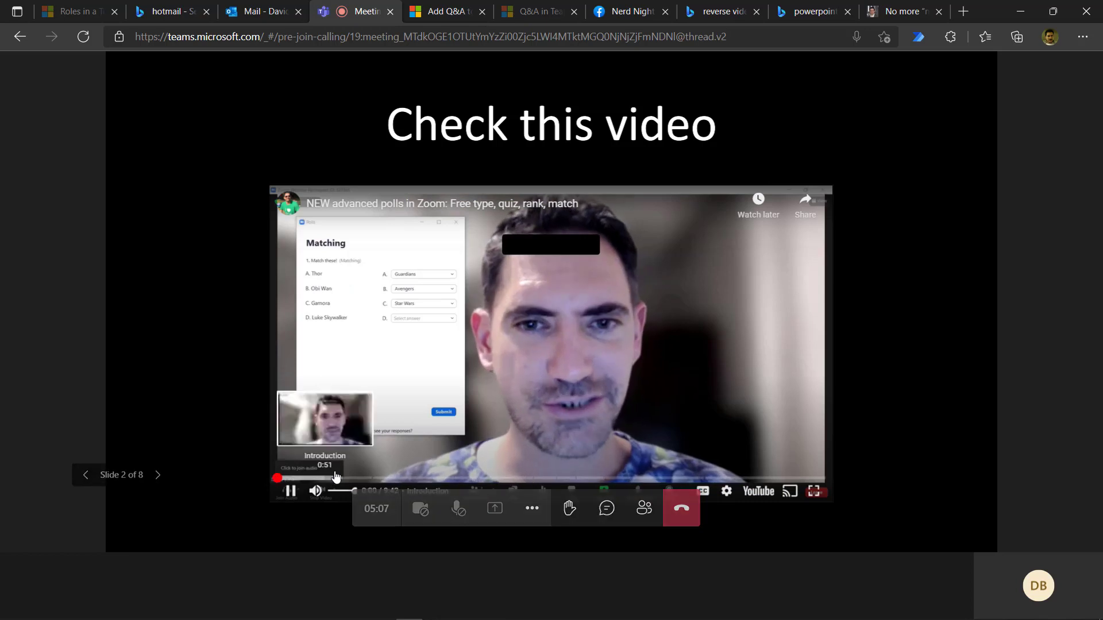
left_click(290, 491)
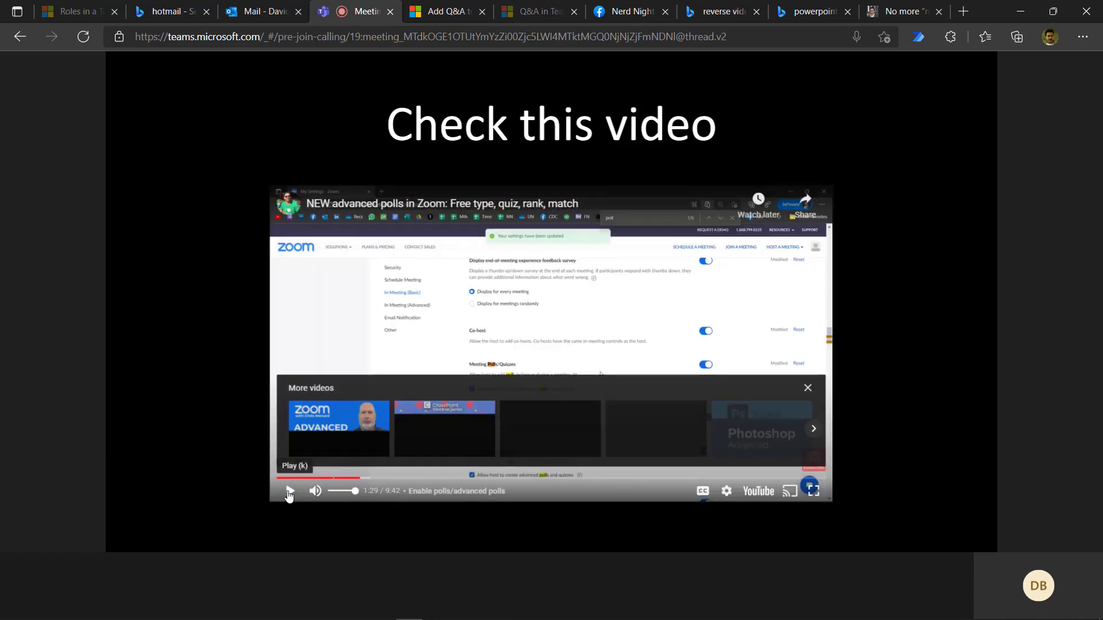
left_click(807, 387)
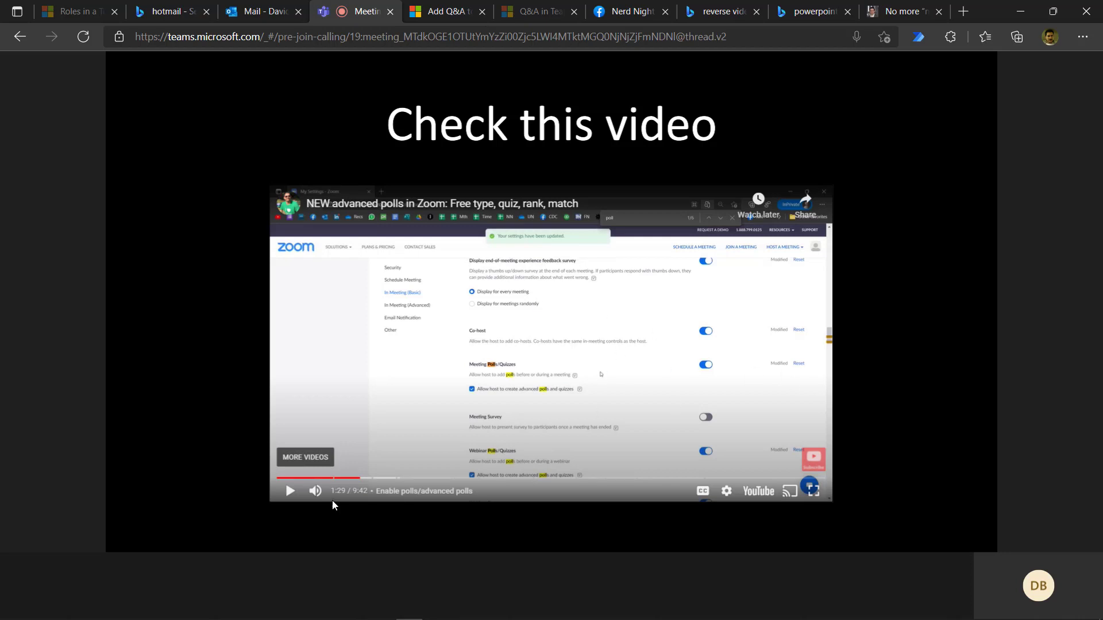
mouse_move(398, 559)
Step: Switch to the organizer's Teams window, start recording the webinar, and close the transcript pane
key("alt+Tab")
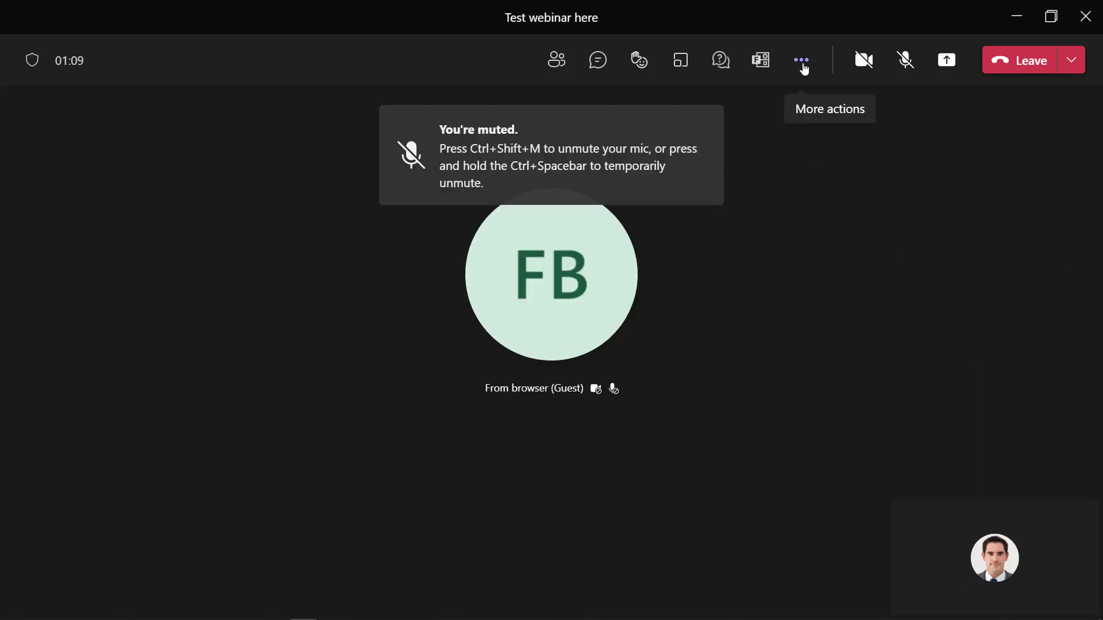
left_click(803, 67)
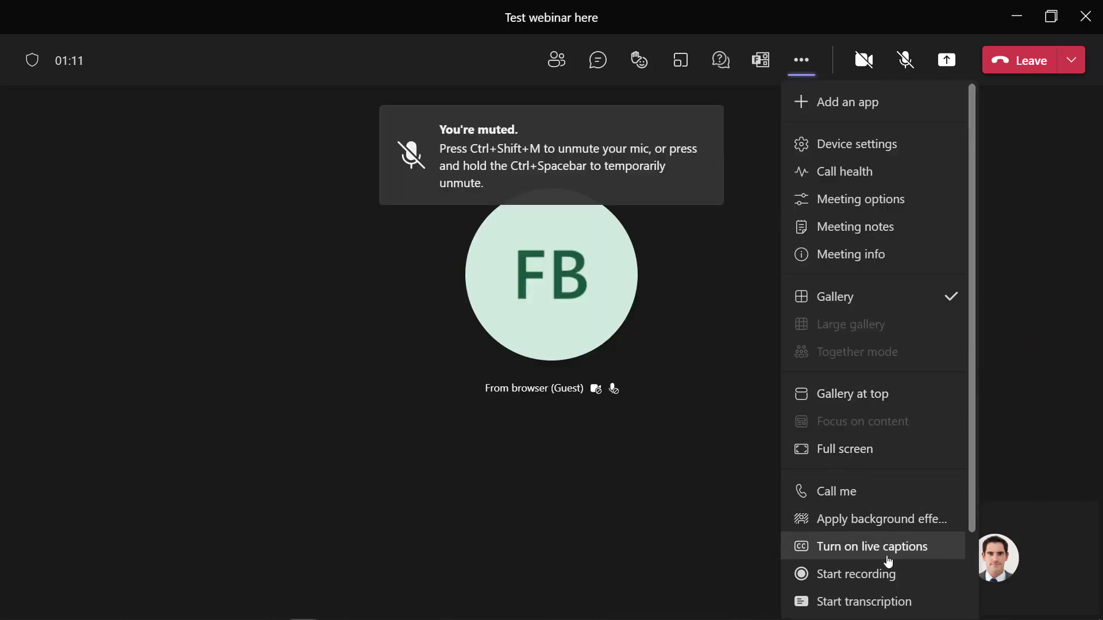
left_click(889, 572)
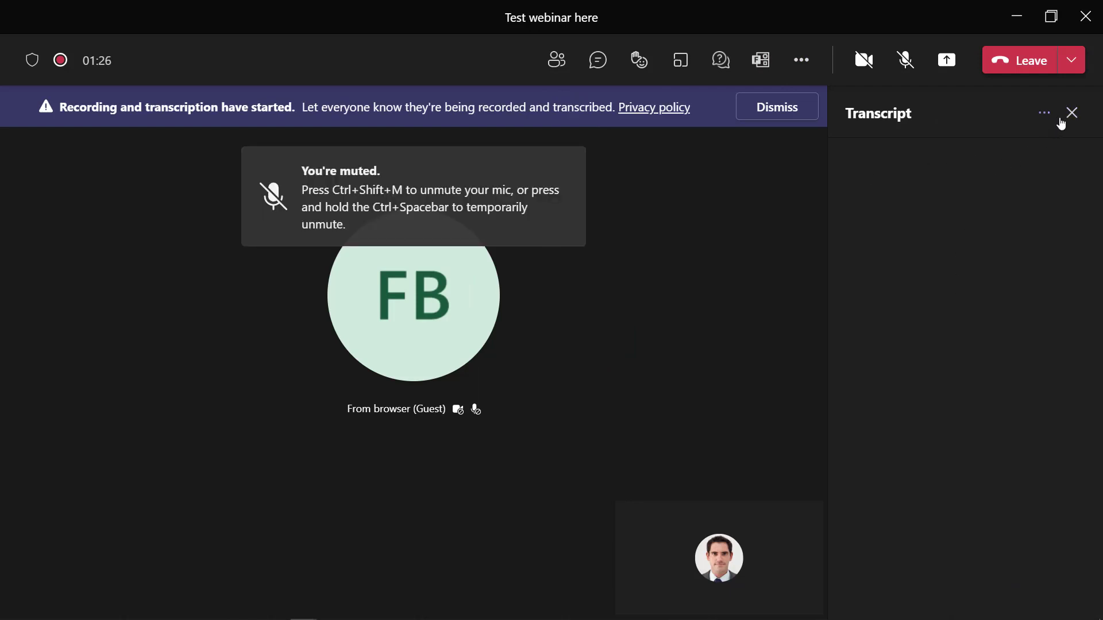
left_click(1072, 113)
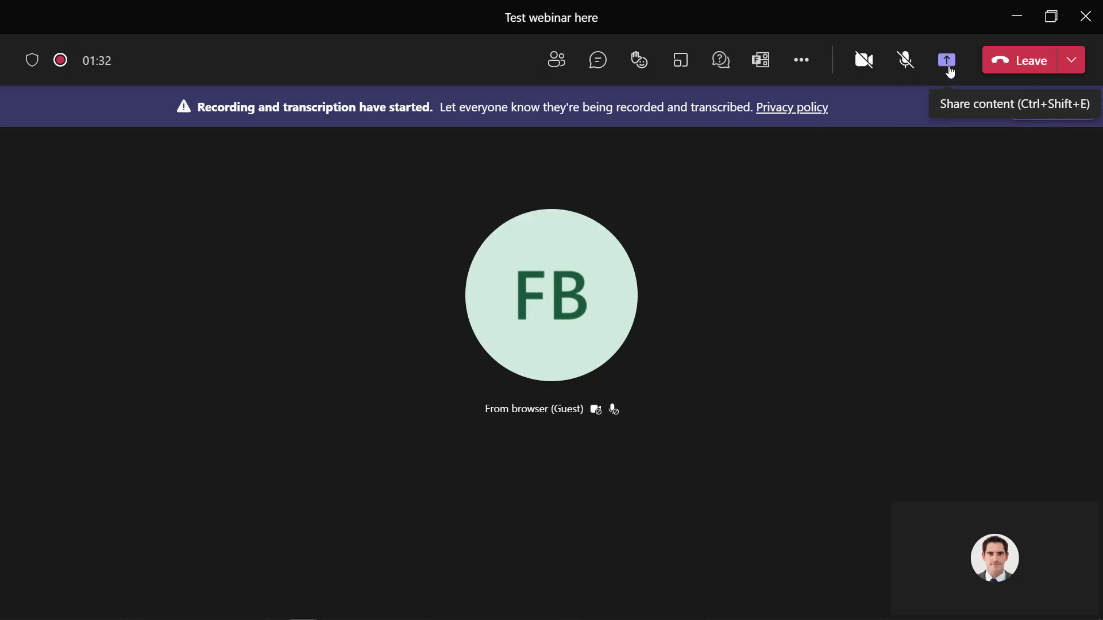
Step: Share the Lil Nas X slides in the recorded webinar, show slide 5, and go back to slide 4
left_click(946, 63)
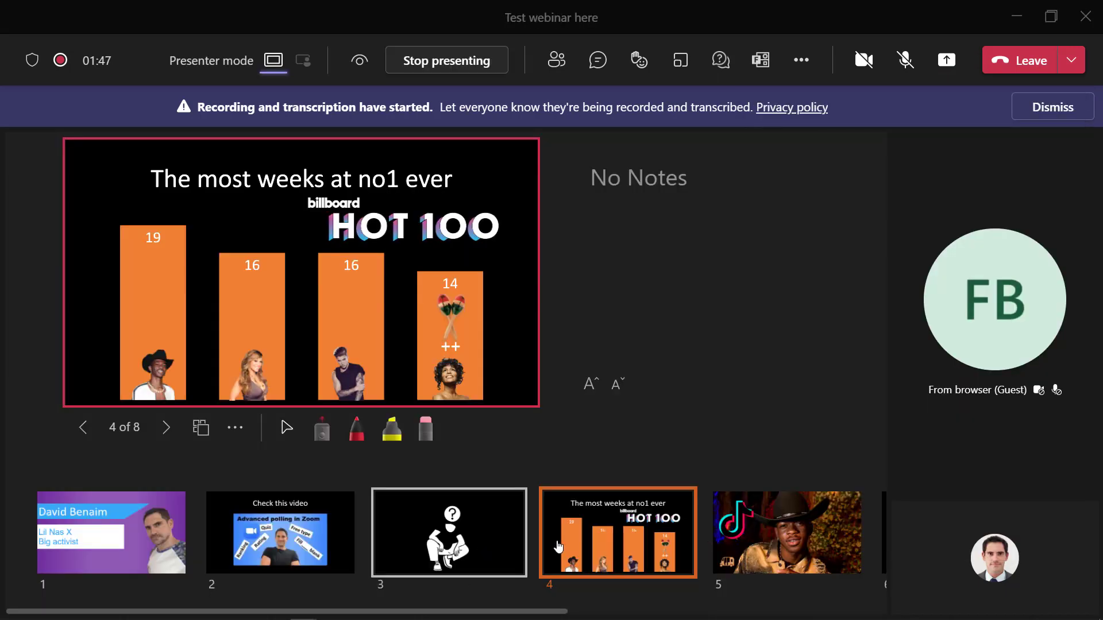
left_click(786, 534)
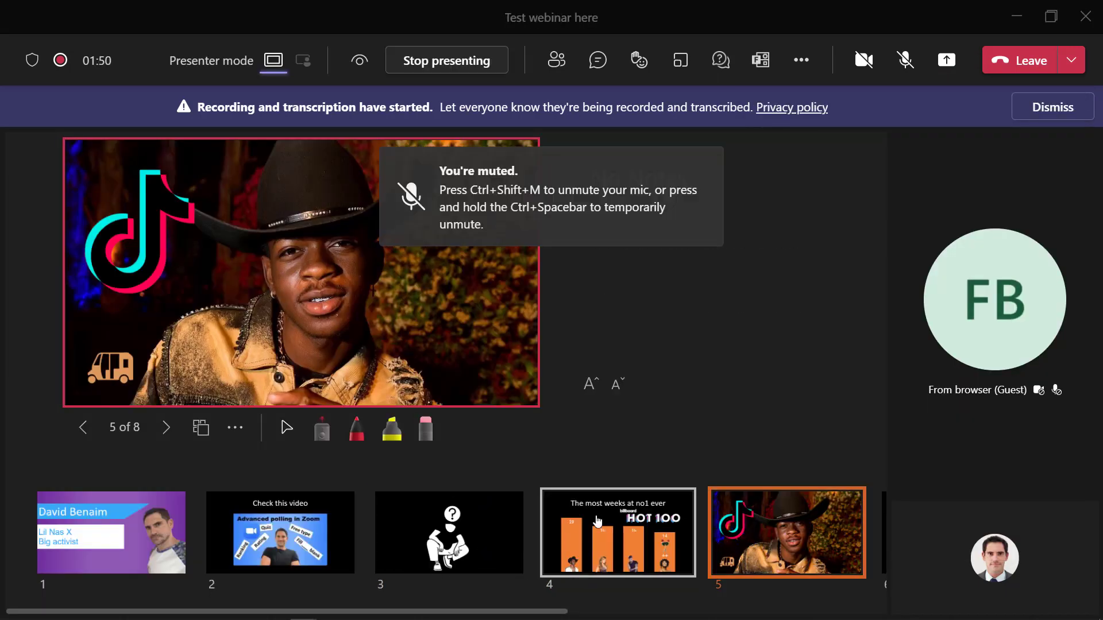
left_click(597, 521)
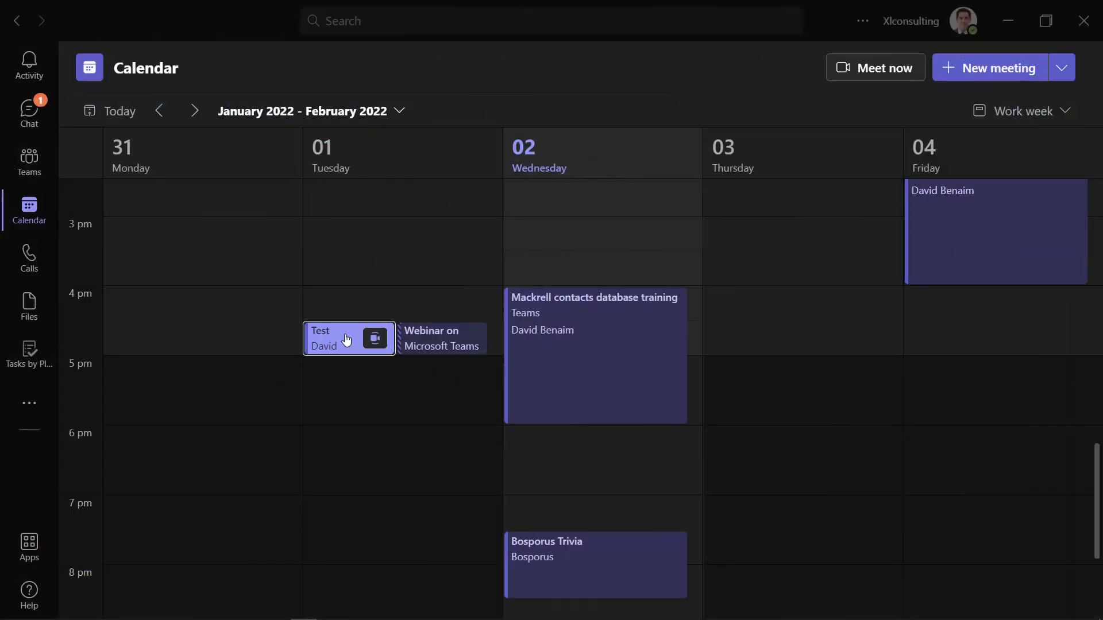
Step: Open the "Test webinar here" event's chat from the calendar, open the meeting recording, and pause its playback
left_click(346, 339)
left_click(517, 281)
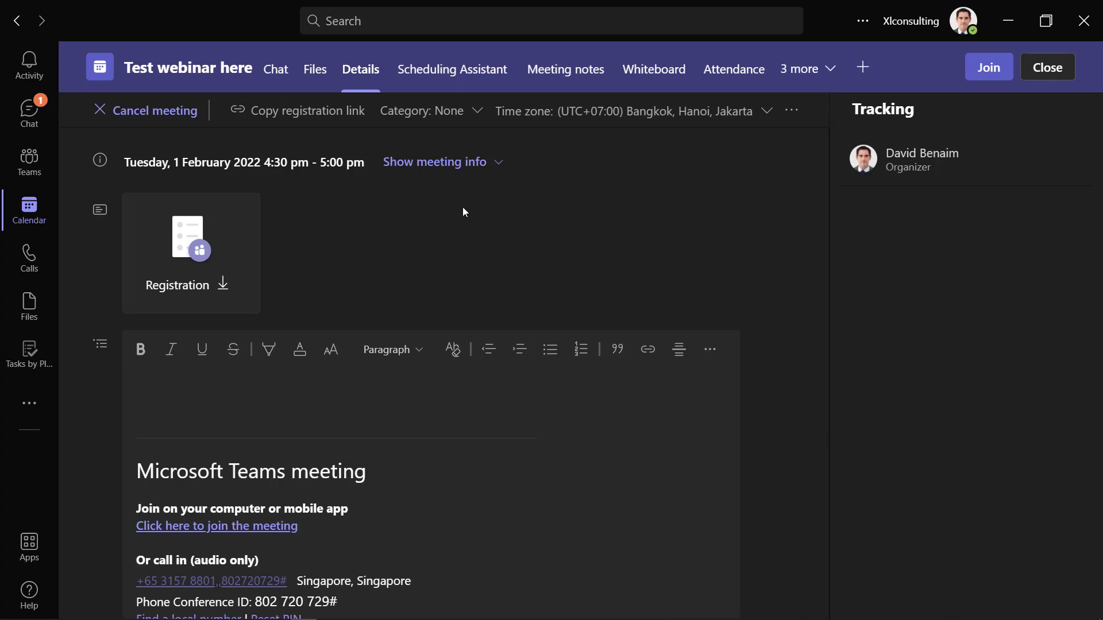
left_click(276, 69)
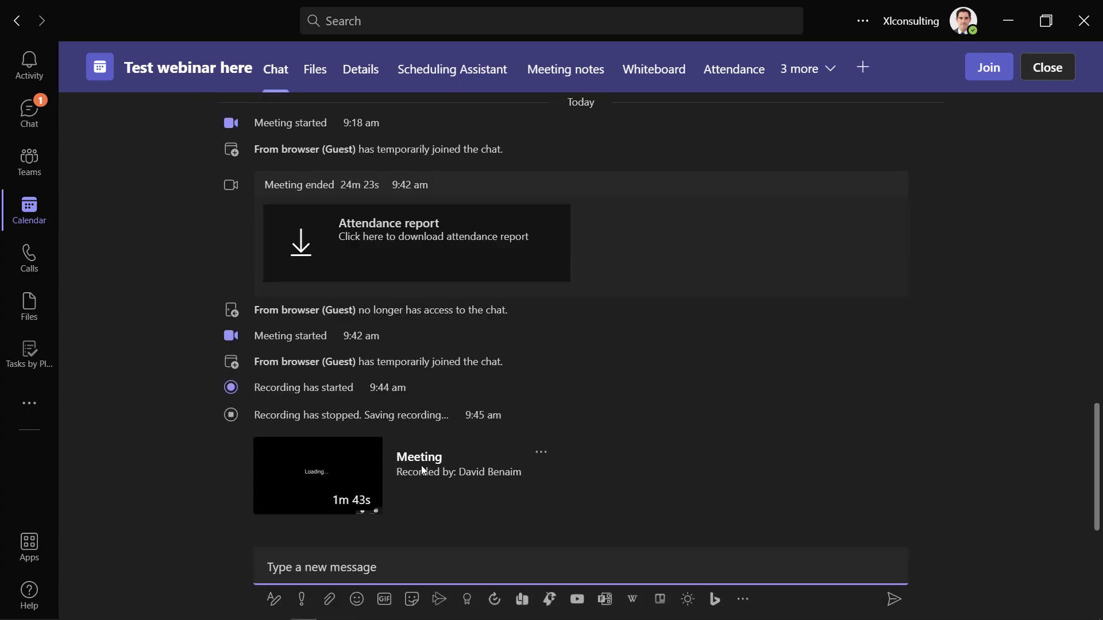
left_click(331, 487)
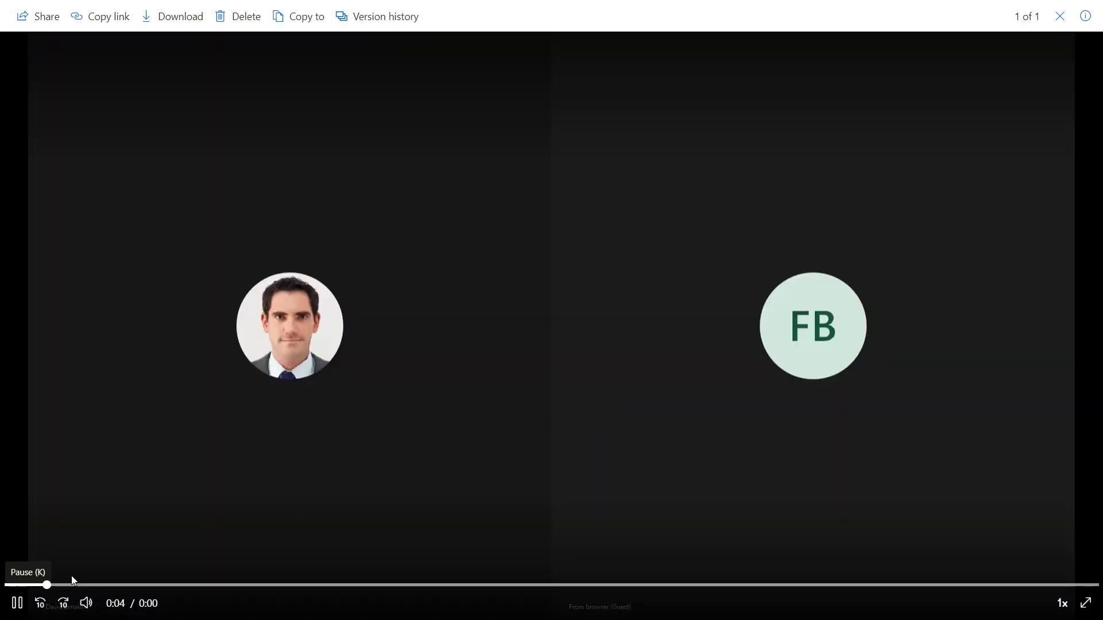
left_click(17, 603)
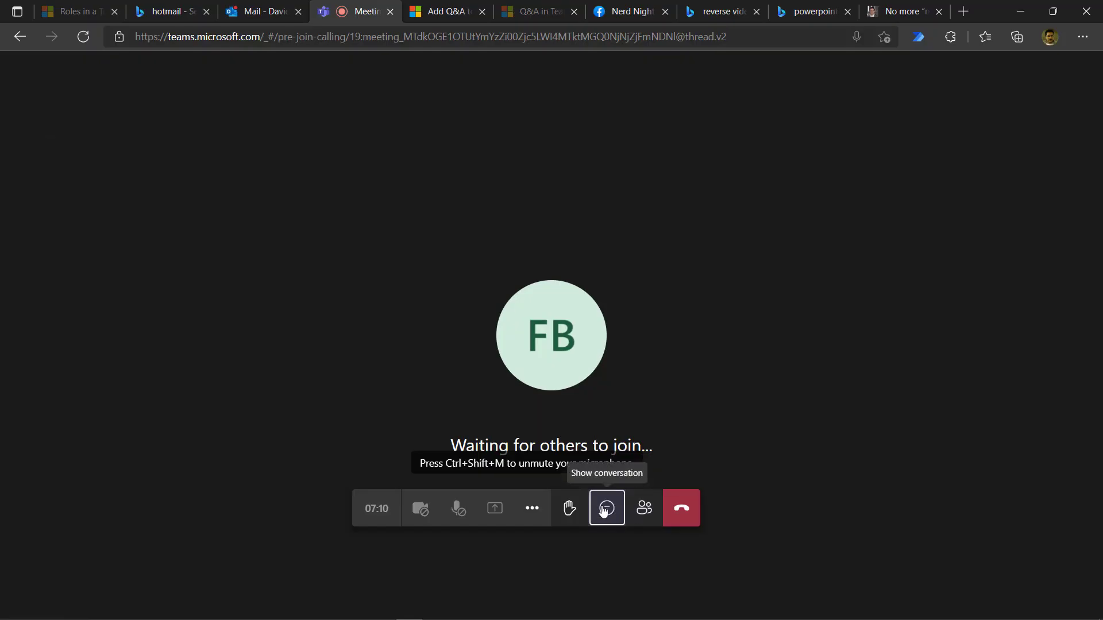
Step: In the guest's browser view, try to open the recording from the meeting chat, decline switching profiles, and close the sign-in page
left_click(602, 514)
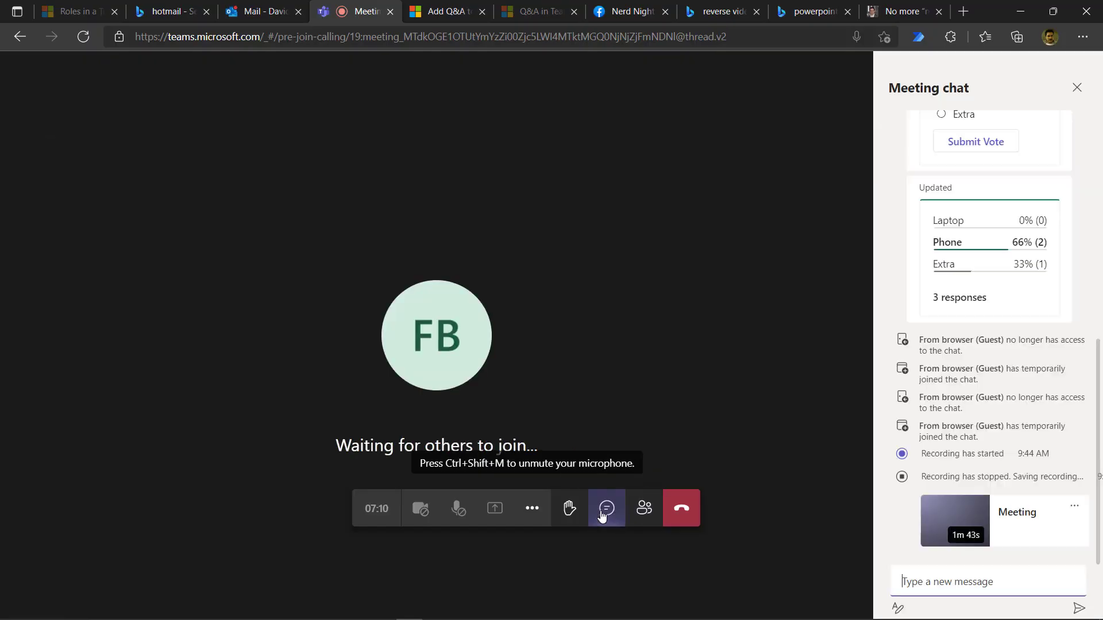
left_click(974, 527)
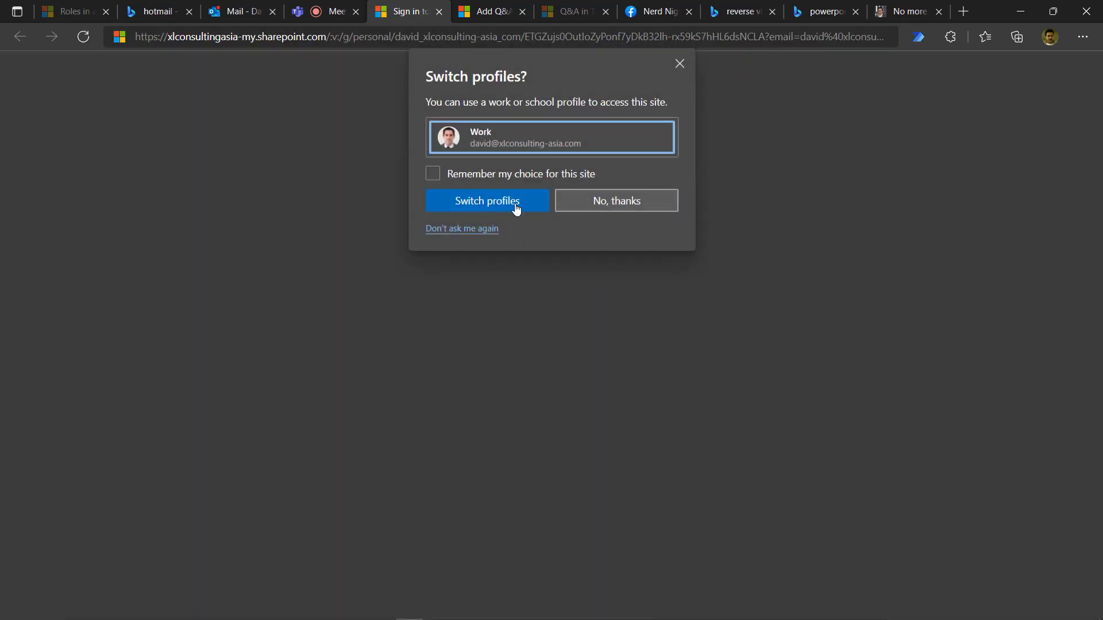
left_click(680, 64)
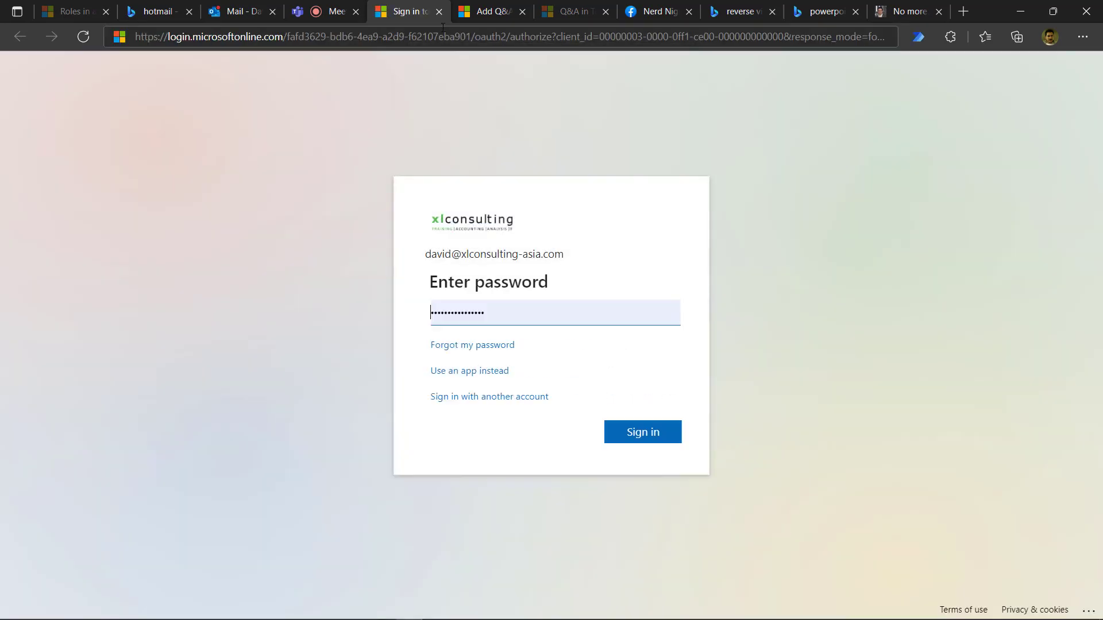
left_click(439, 12)
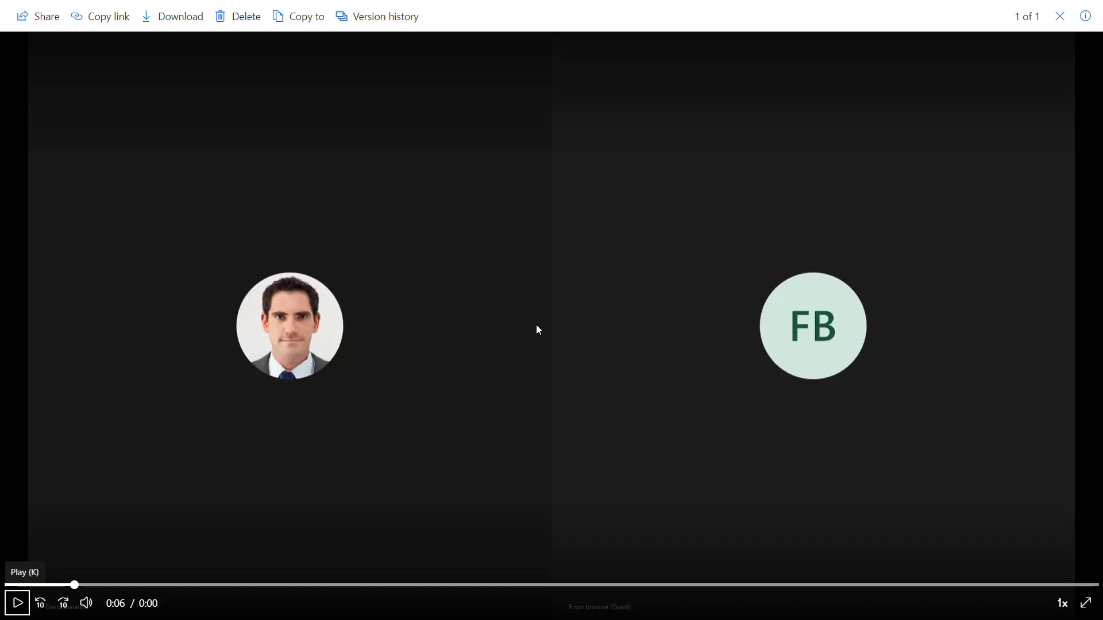
Step: Resume the organizer's recording and copy a view-only sharing link for it that works for anyone with the link
left_click(438, 410)
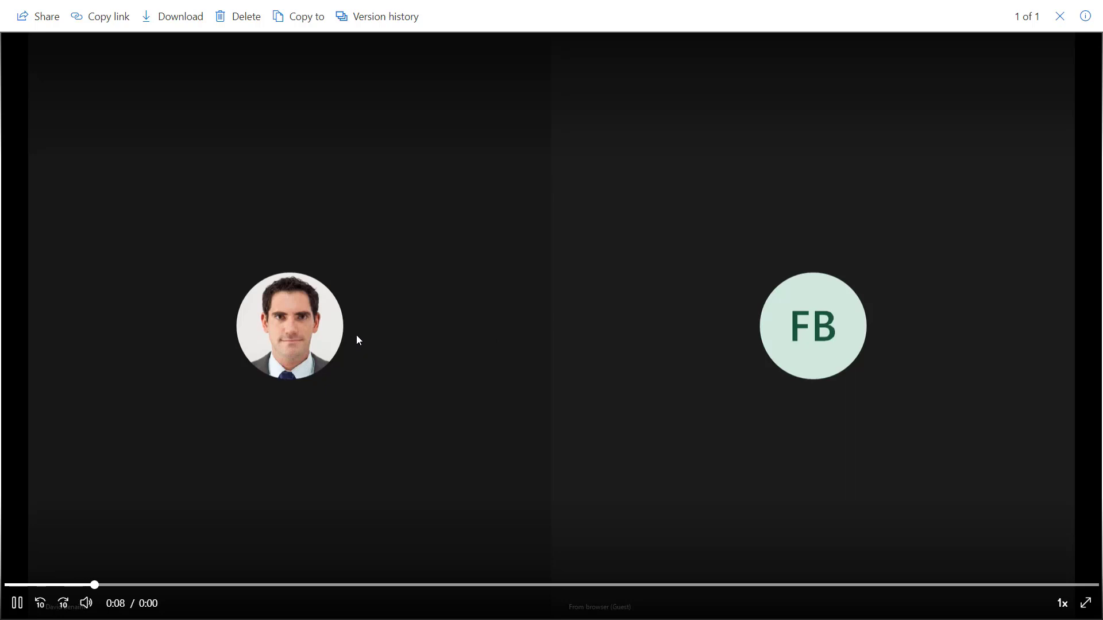
left_click(57, 19)
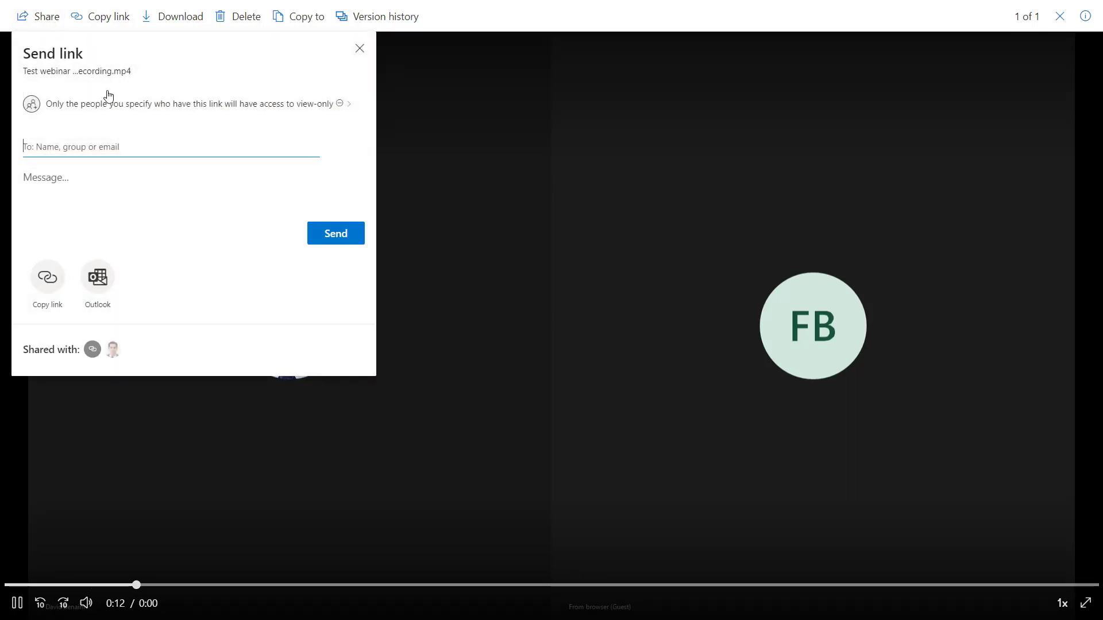
left_click(118, 104)
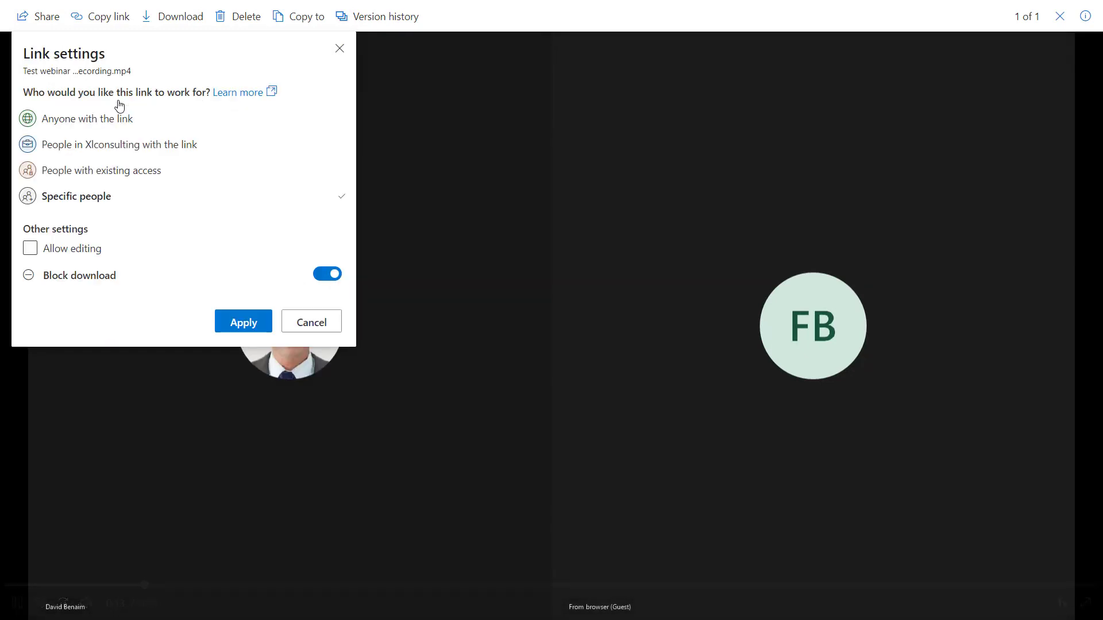
left_click(67, 120)
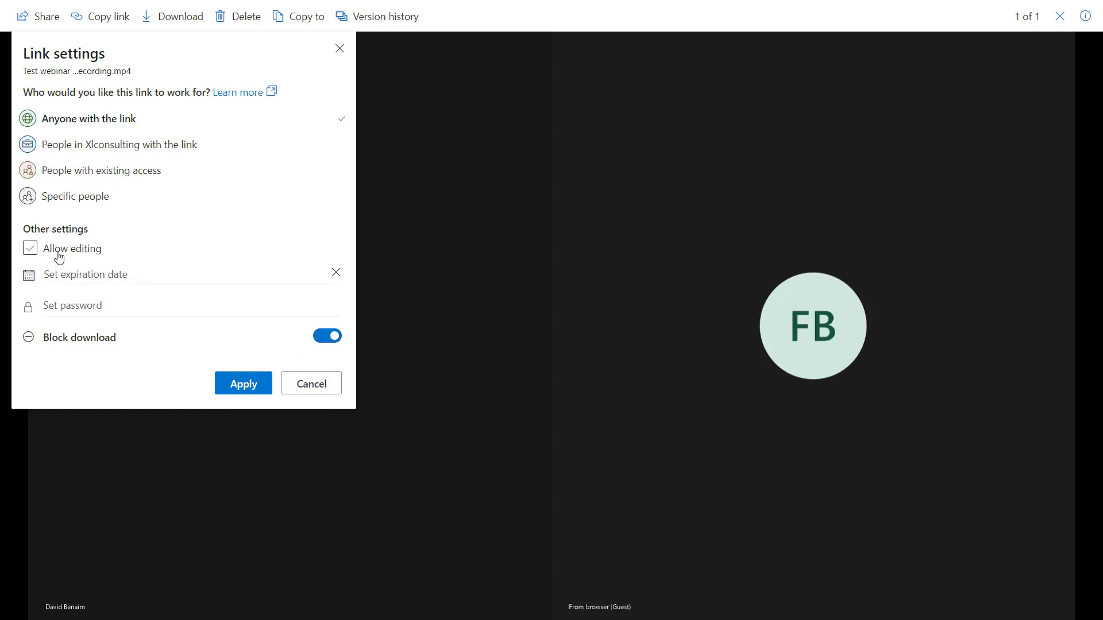
left_click(248, 390)
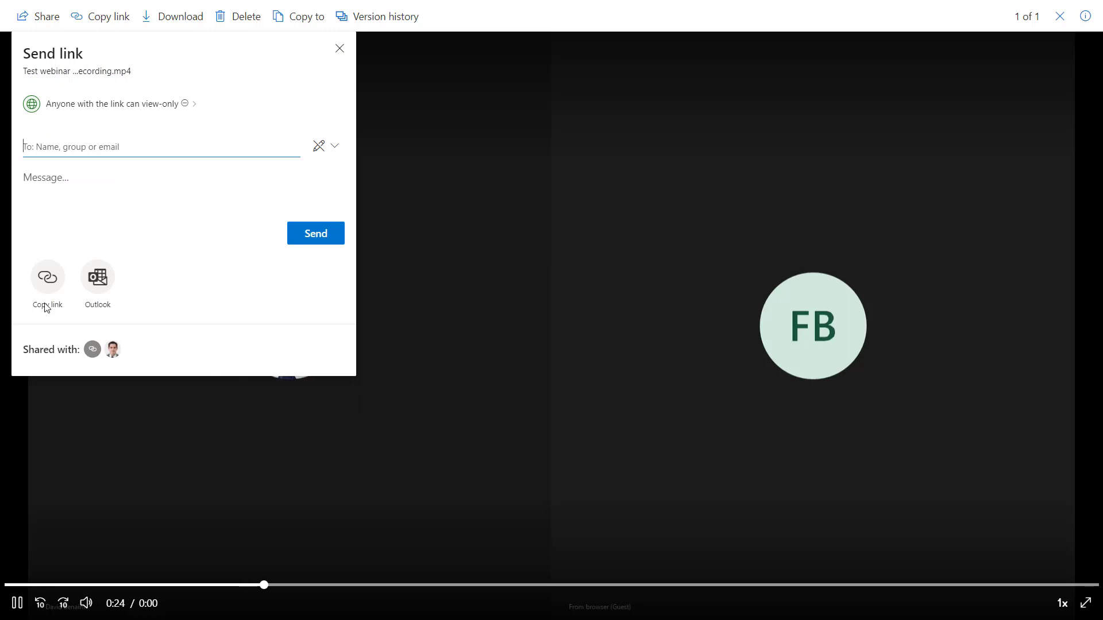
left_click(43, 281)
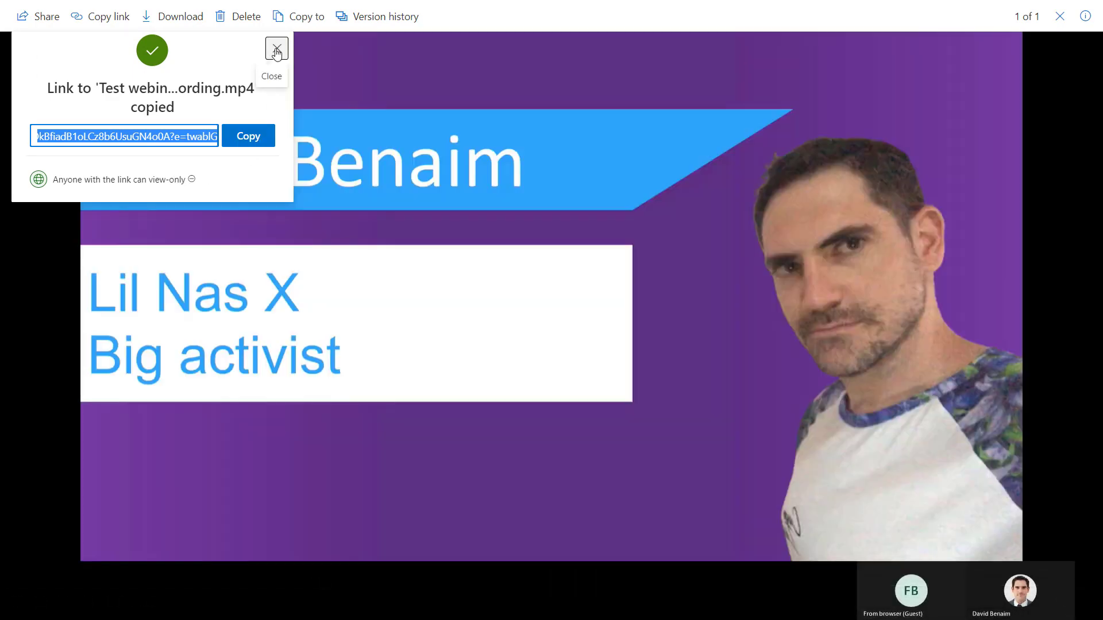
left_click(277, 48)
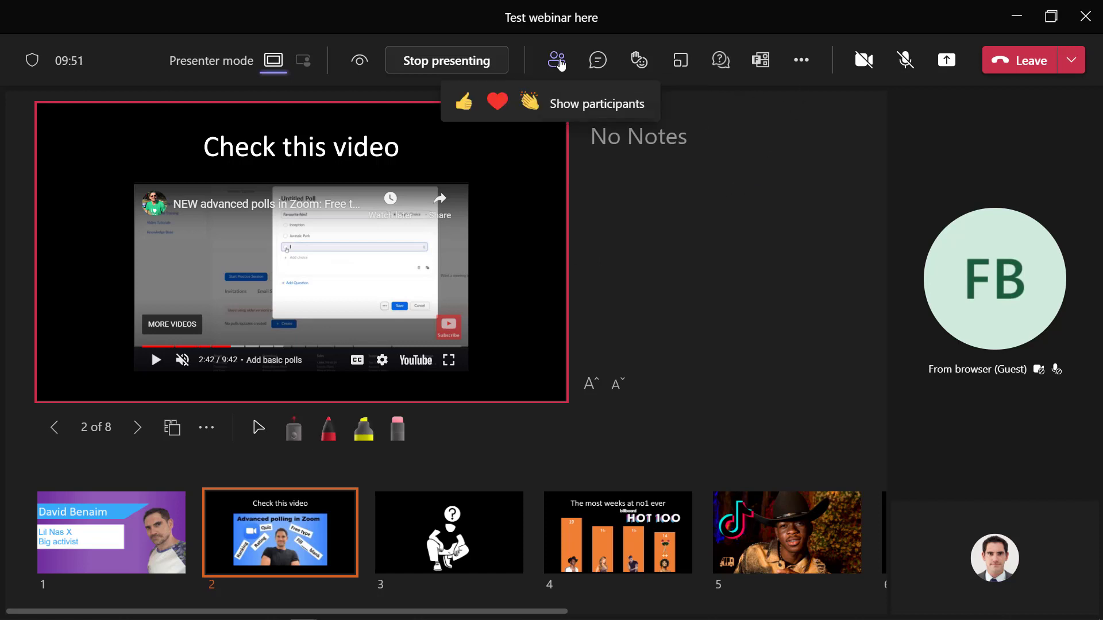
Step: Download the attendance list from the participants options in the running webinar and leave the meeting
left_click(557, 61)
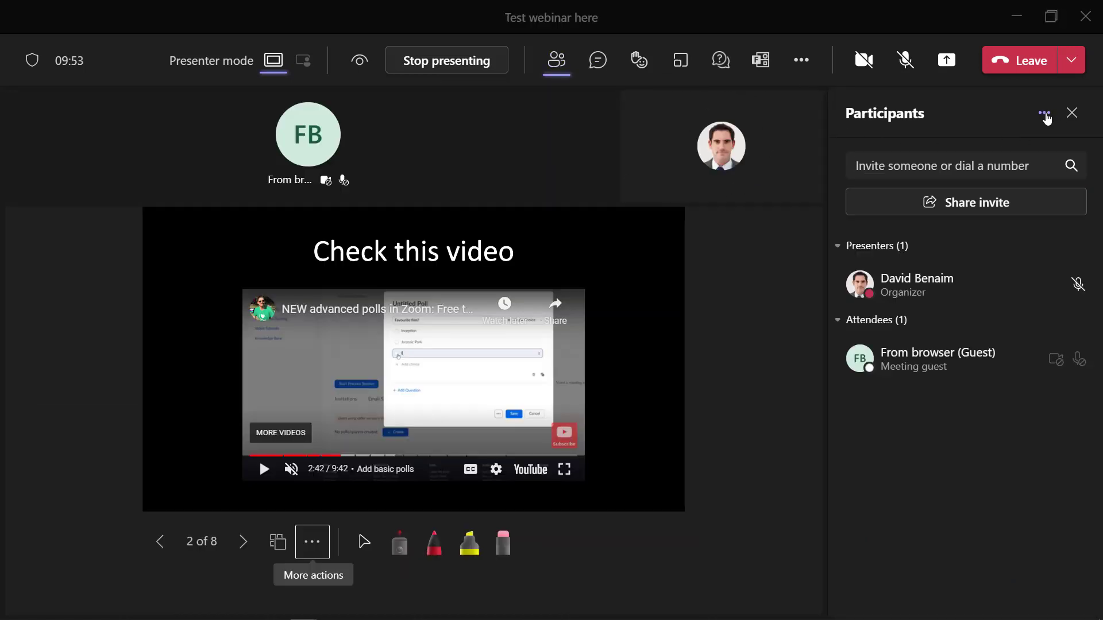
left_click(1045, 115)
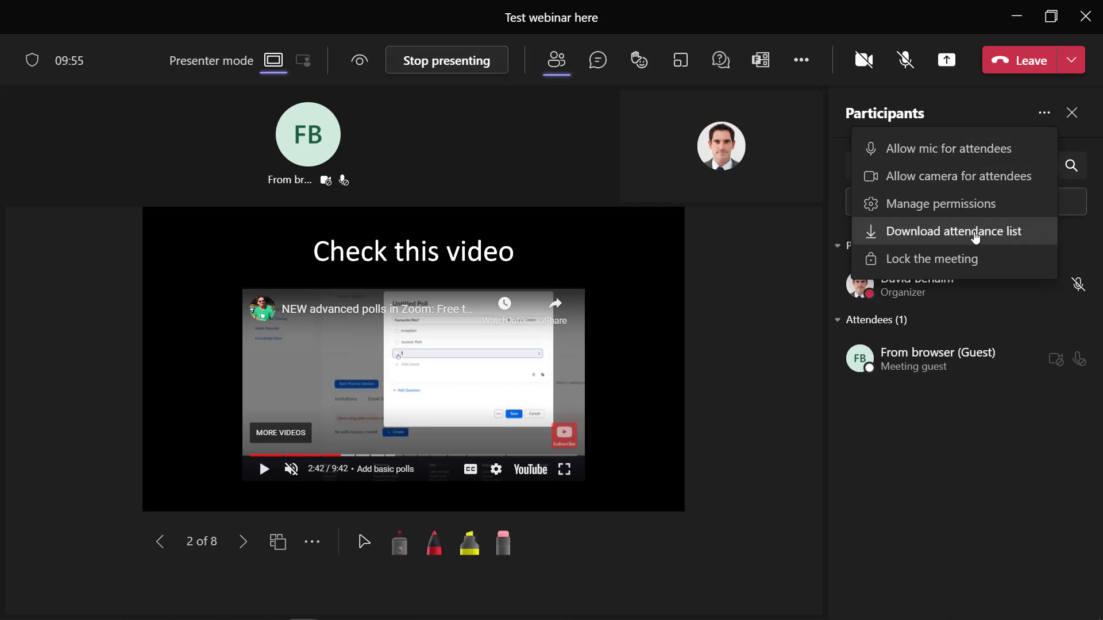
left_click(974, 233)
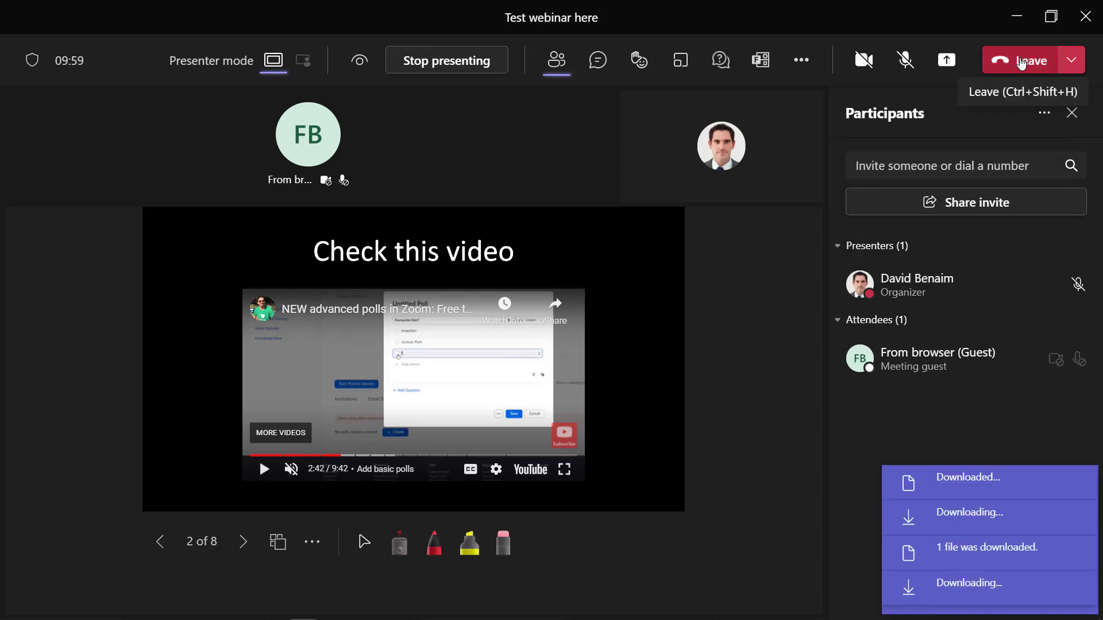
left_click(1021, 62)
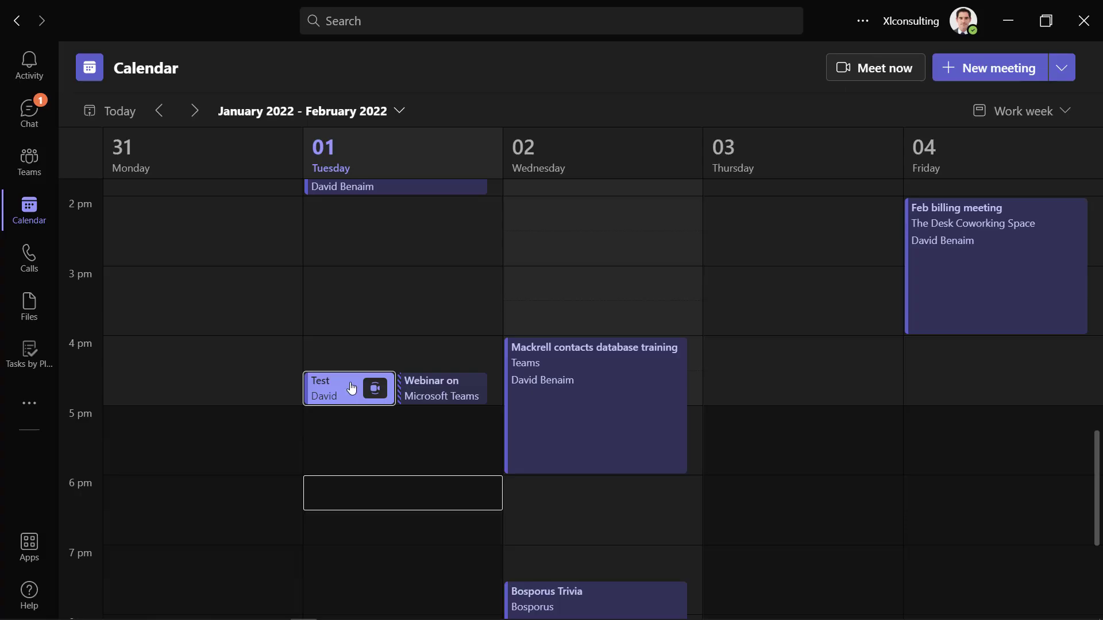
Step: Open the "Test webinar here" event from the calendar and view its attendance report
left_click(352, 389)
left_click(525, 327)
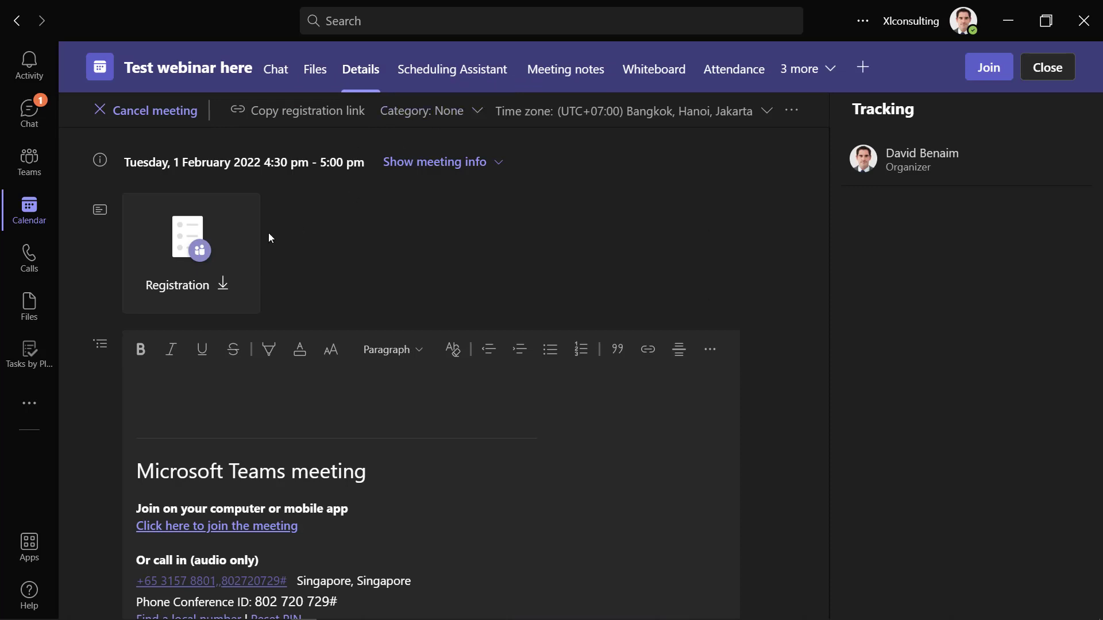
left_click(720, 82)
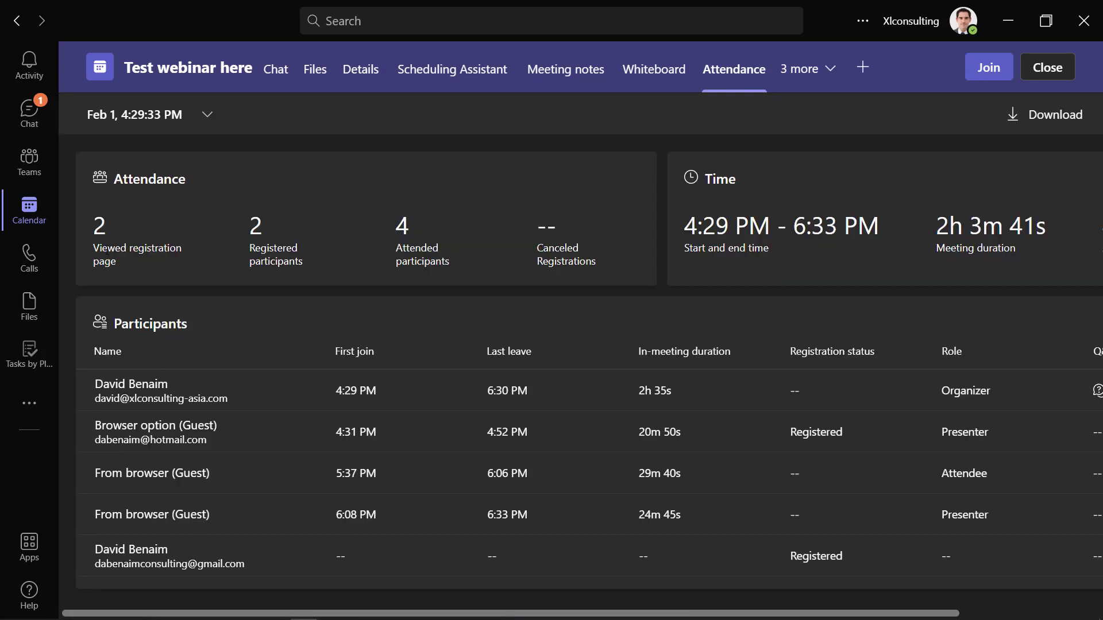
Step: Download the webinar's attendance report, open the CSV in Excel and auto-fit the width of column A
left_click_drag(104, 248, 602, 256)
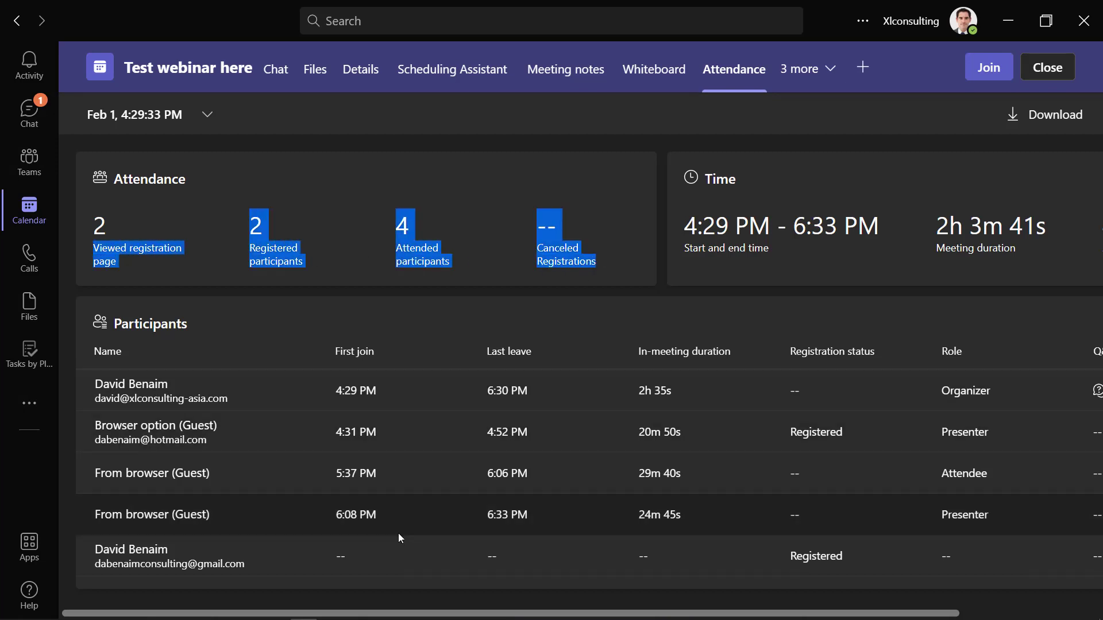
left_click(1042, 115)
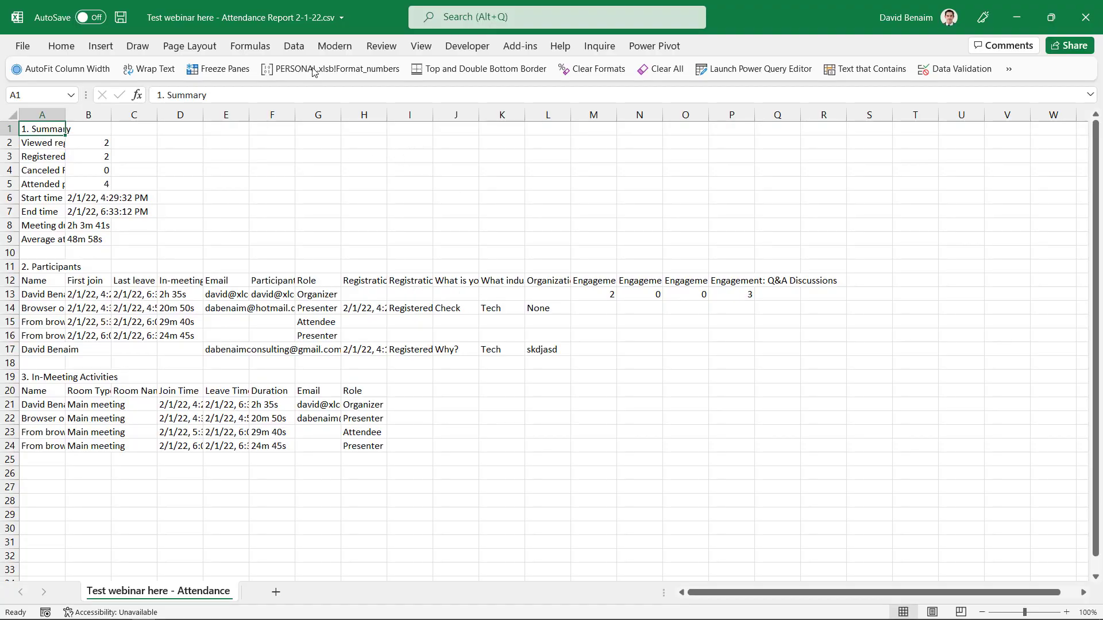
double_click(67, 116)
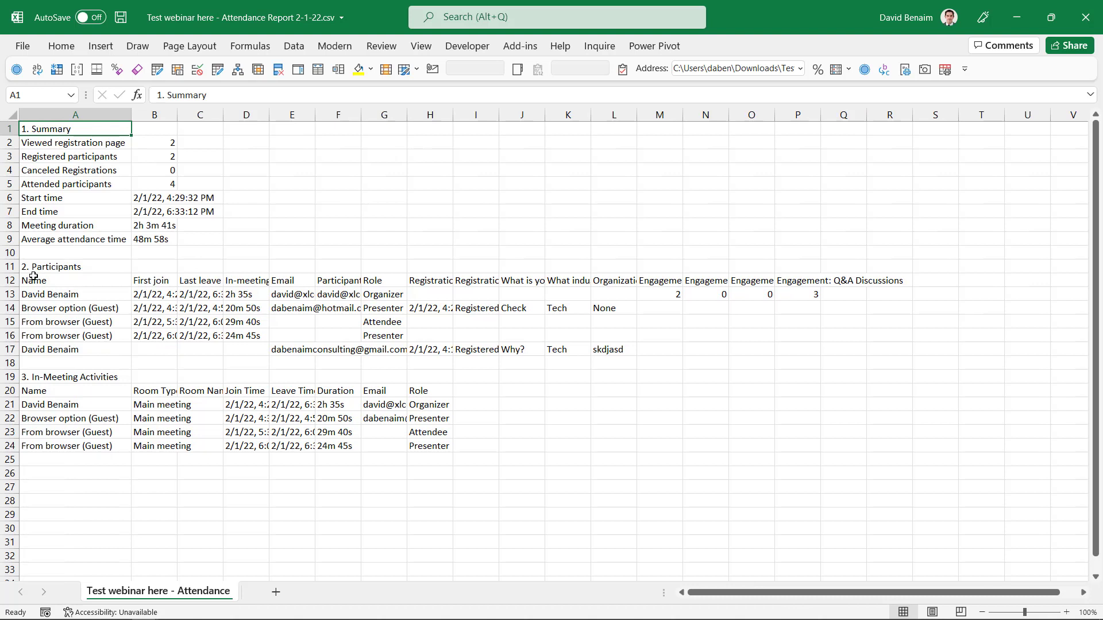
Step: Examine the Participants, In-Meeting Activities and Summary sections of the attendance report
left_click_drag(34, 277, 801, 349)
left_click_drag(64, 391, 439, 445)
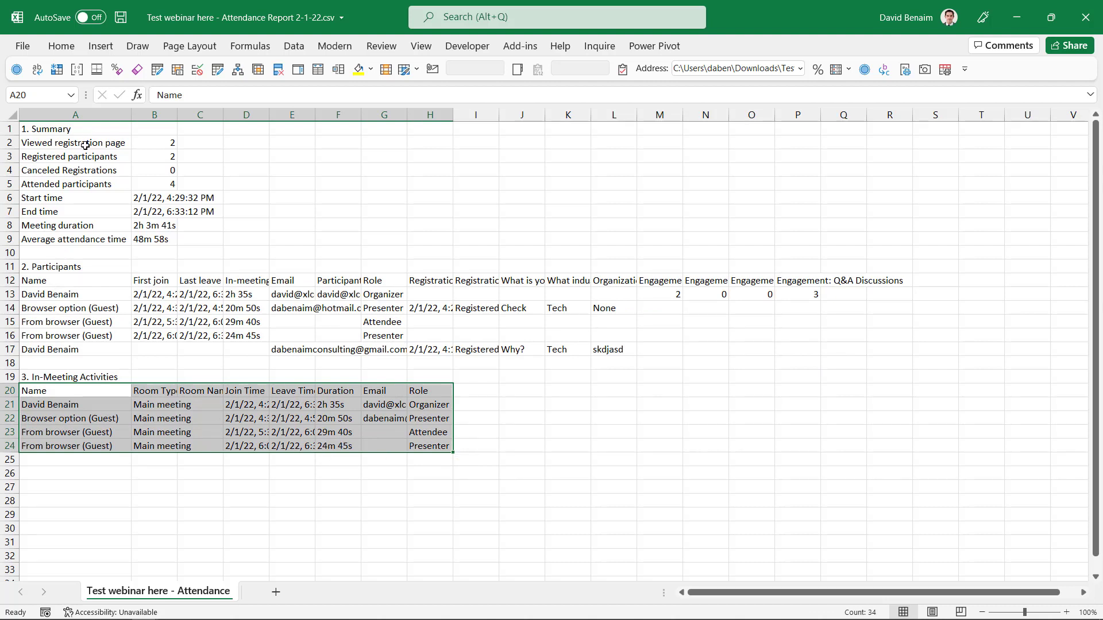
left_click_drag(85, 145, 331, 278)
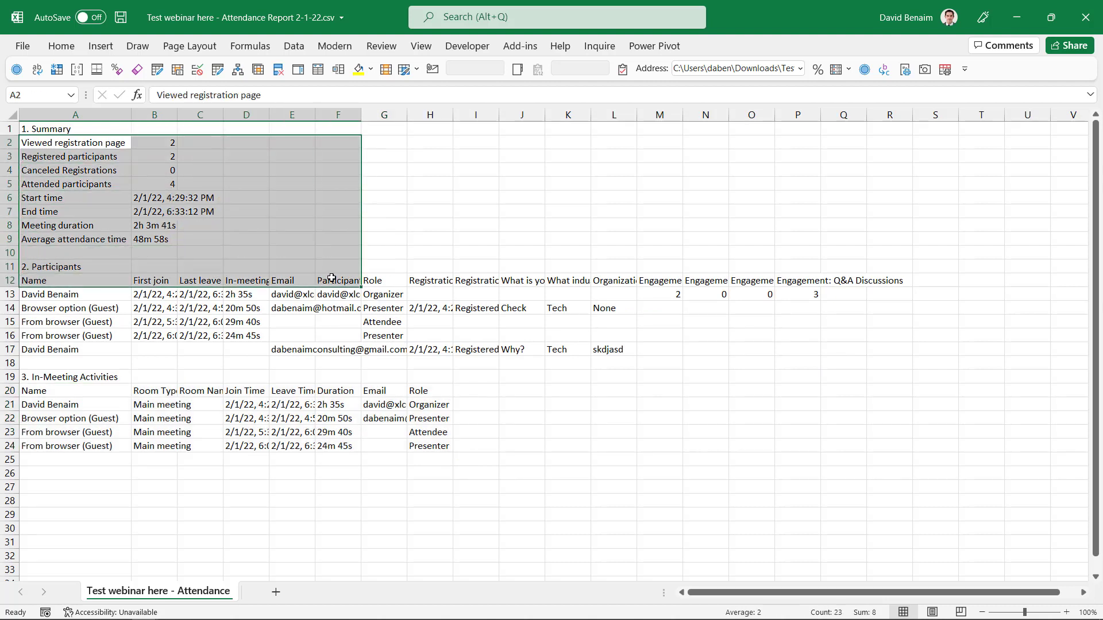
left_click(323, 195)
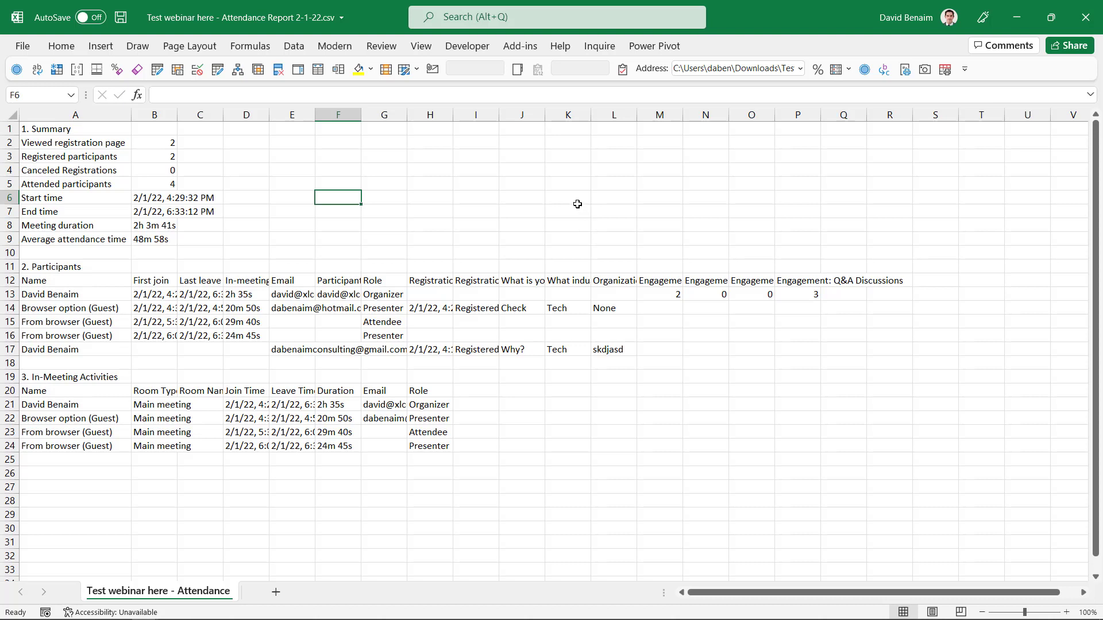
left_click_drag(576, 202, 558, 217)
key("Left")
key("Left")
key("Left")
key("Left")
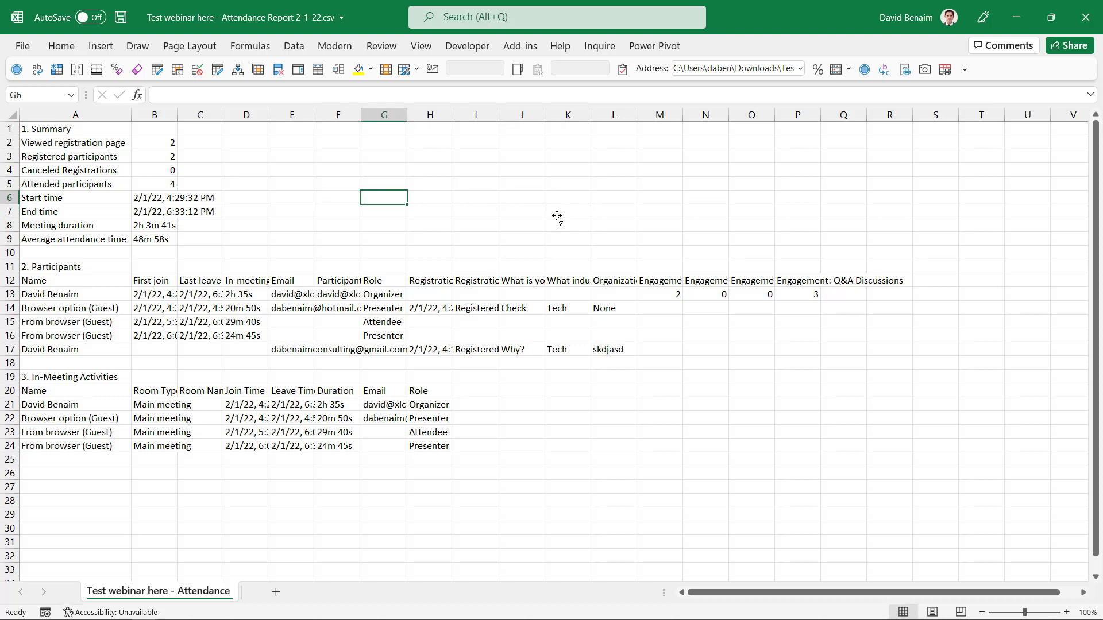
key("Right")
key("Right")
key("Right")
key("Right")
key("Right")
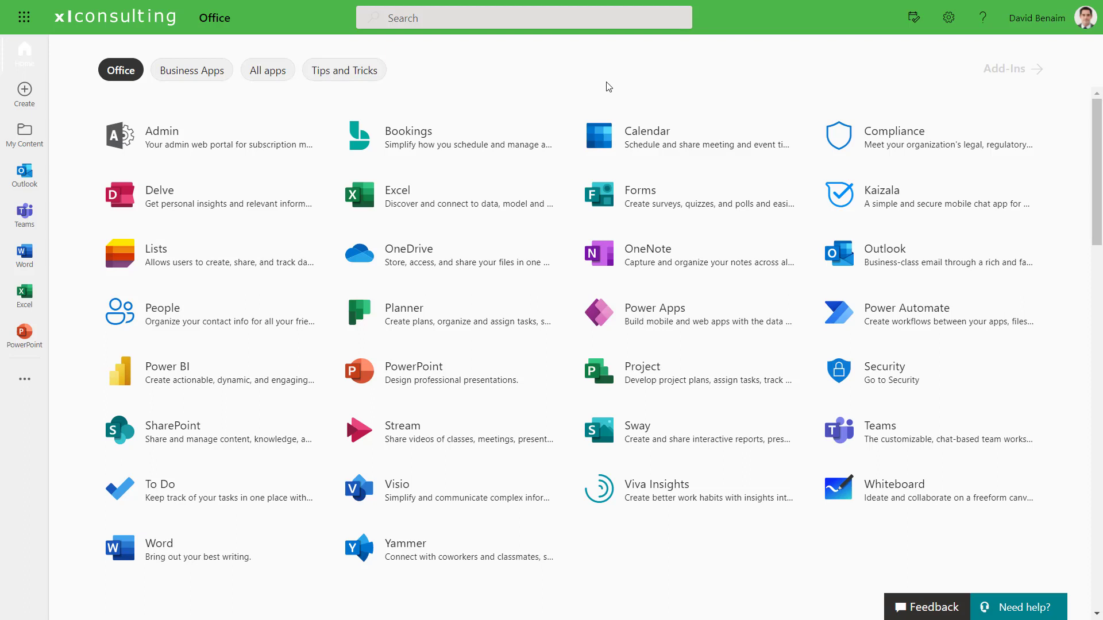
Step: Switch to the Office web portal, open the Admin app and go to the Microsoft Teams admin center
left_click(23, 19)
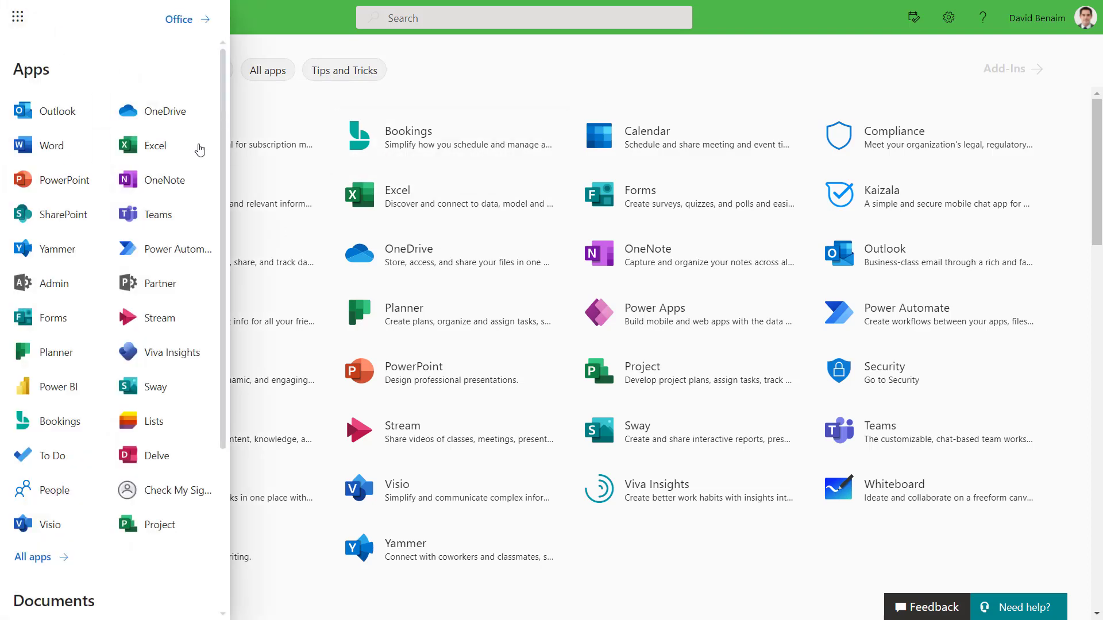
left_click(485, 78)
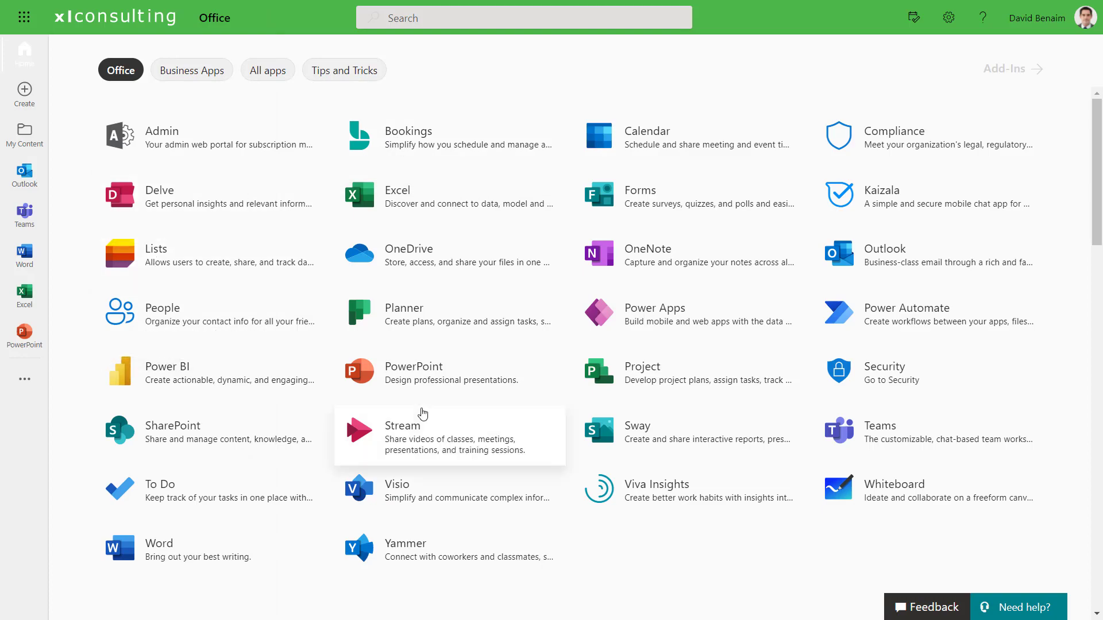
left_click(211, 148)
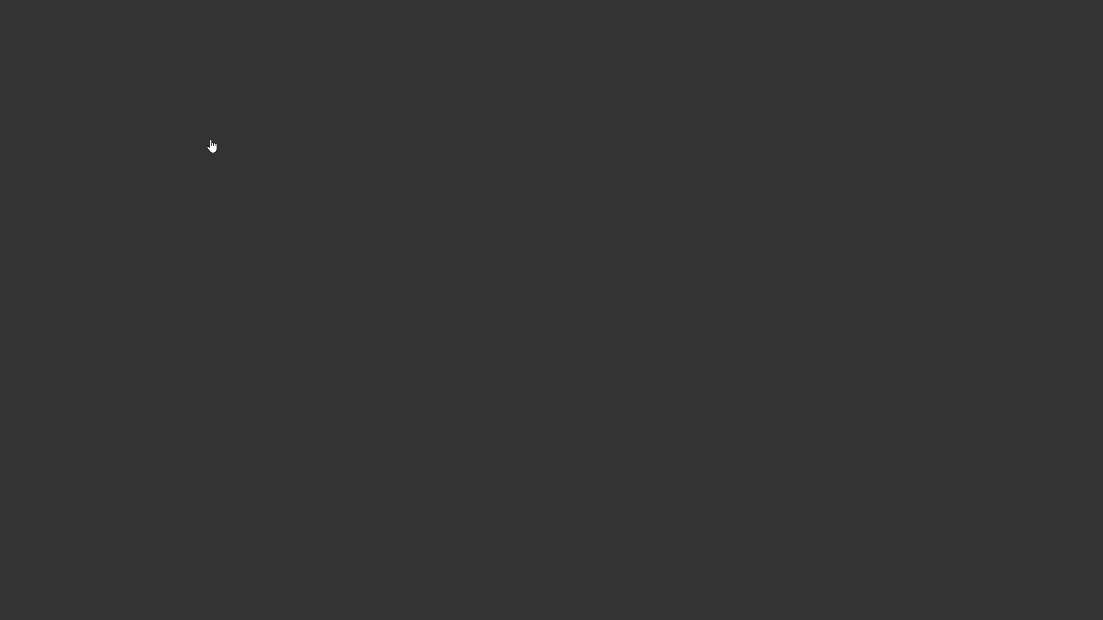
left_click(48, 315)
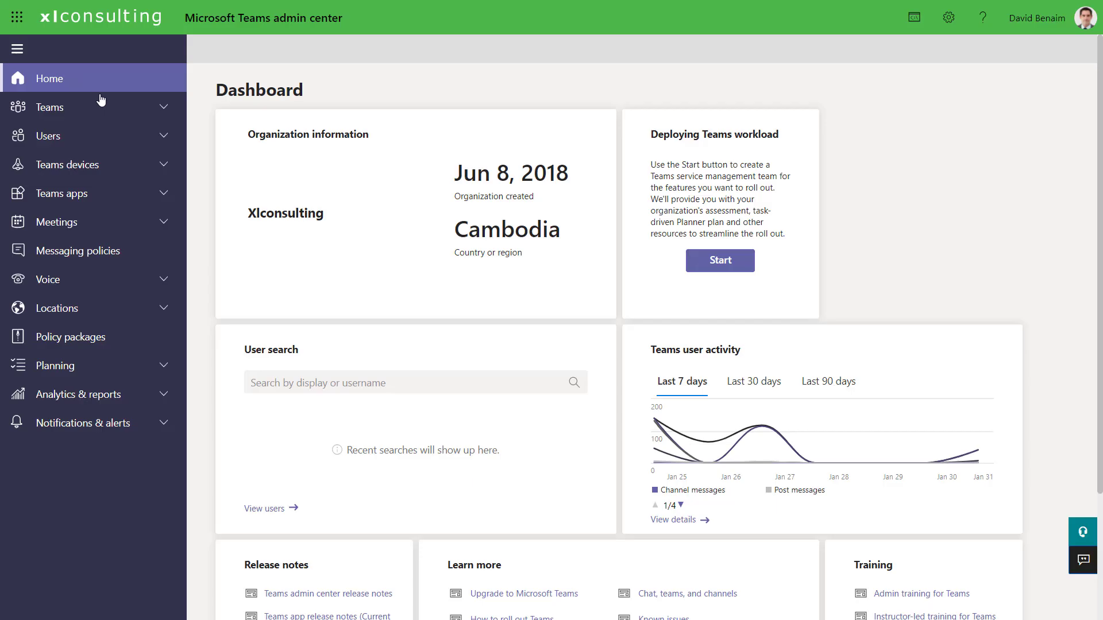
Step: Open the meeting policies in the Meetings section and start adding a new meeting policy
left_click(118, 221)
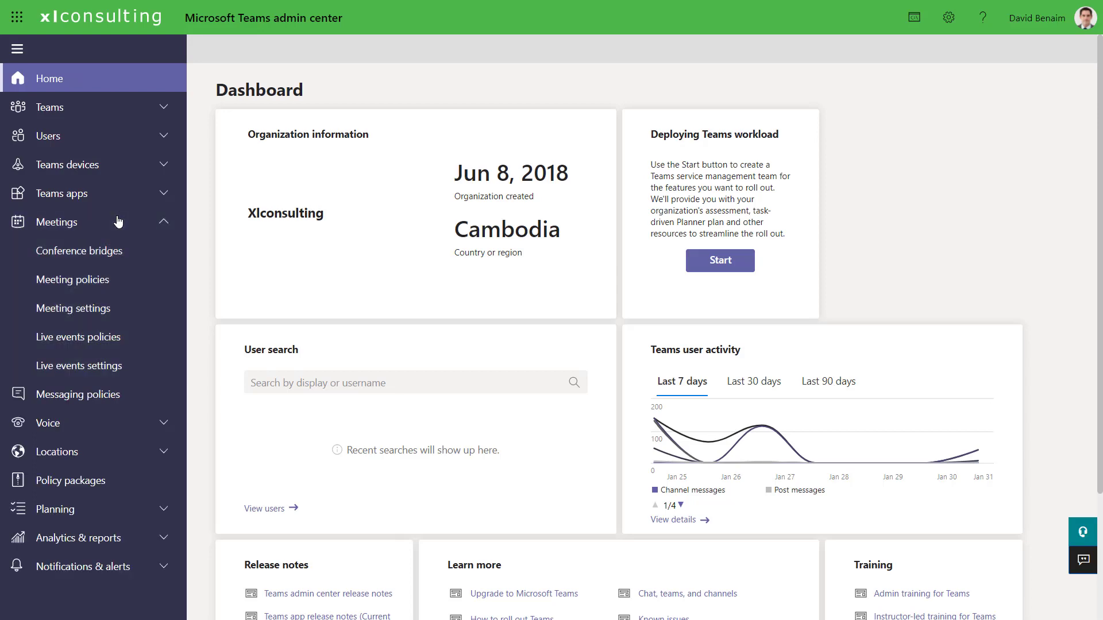
left_click(110, 287)
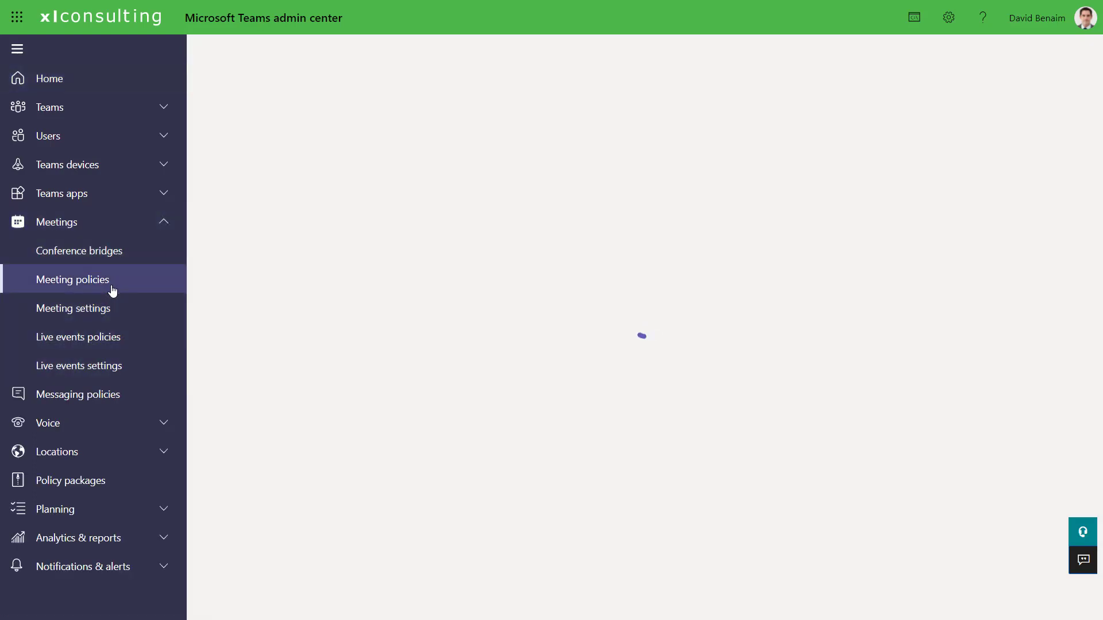
left_click(253, 340)
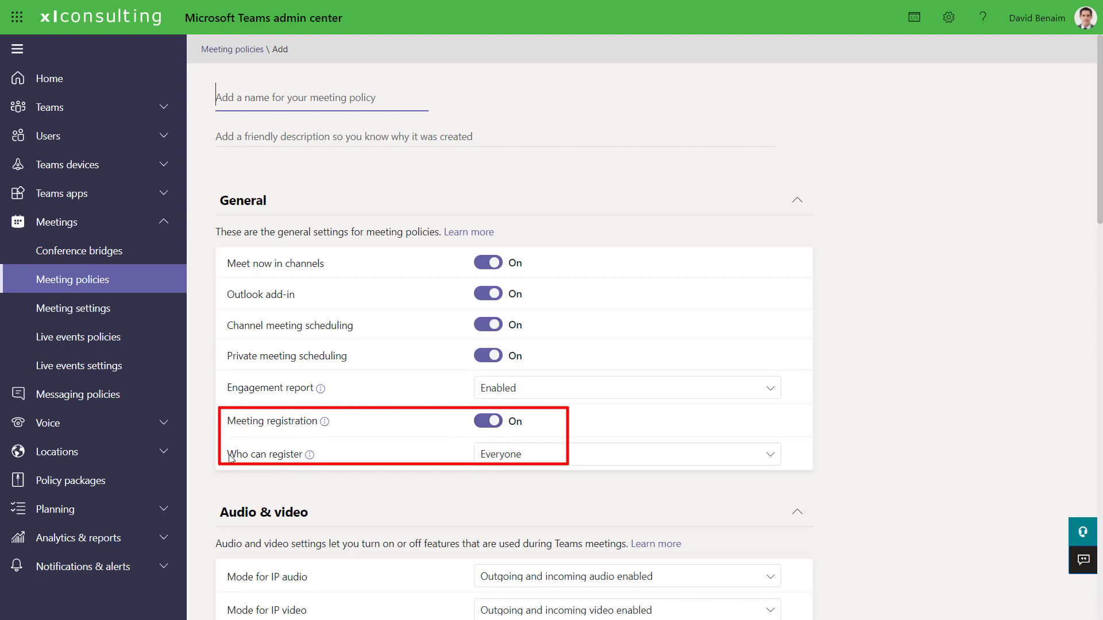
Step: Set who can register to Everyone in the new meeting policy and review its remaining settings down to Participants & guests
left_click(628, 455)
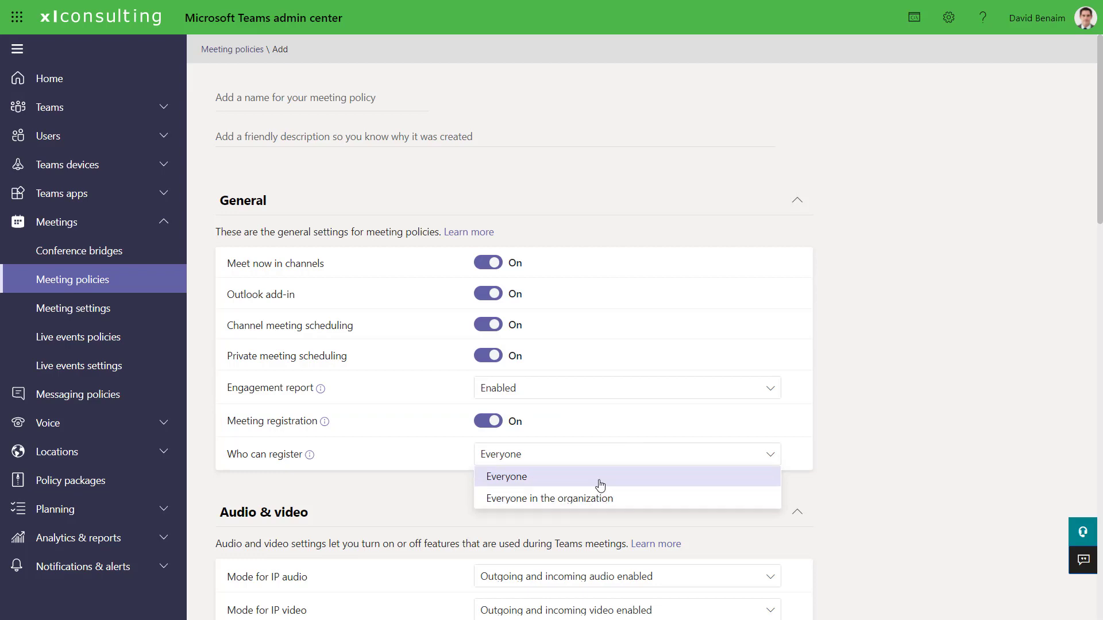
left_click(600, 484)
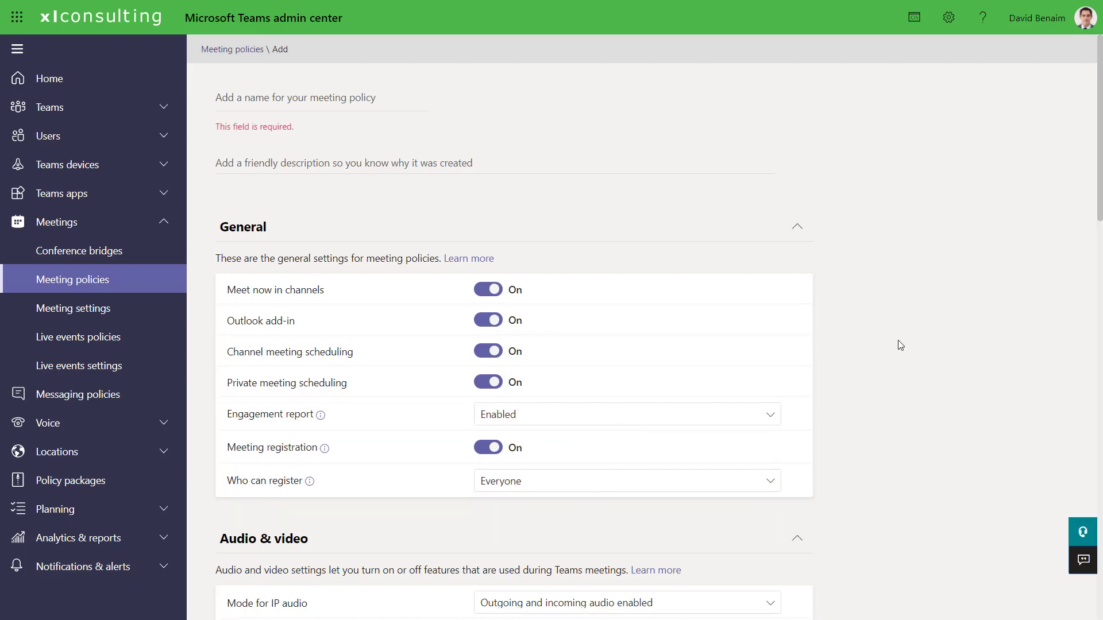
scroll(925, 367, "down", 15)
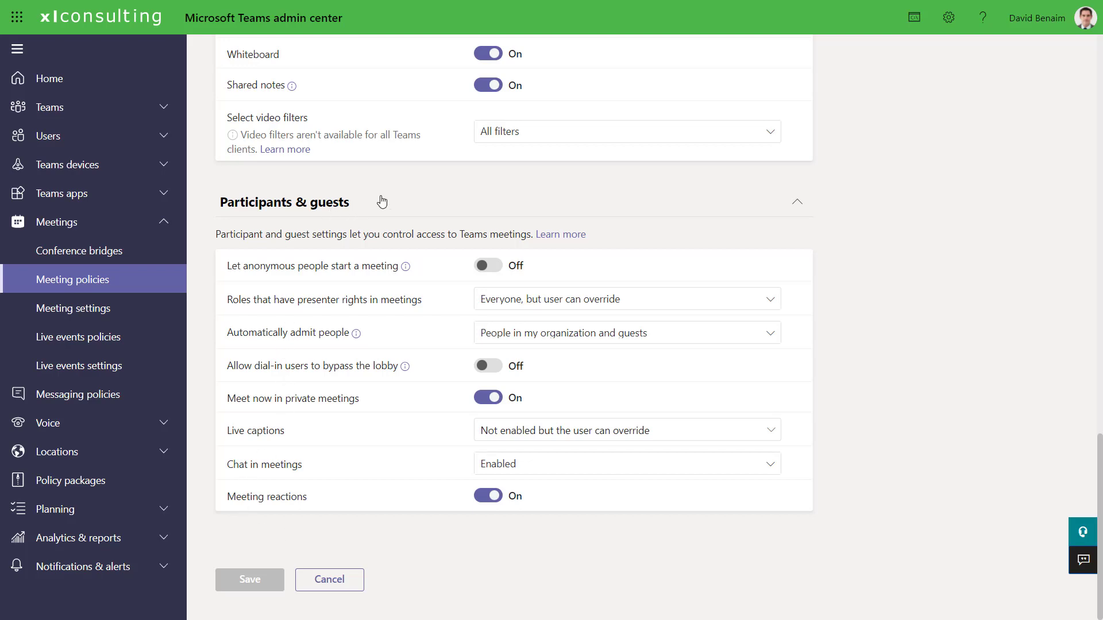
scroll(387, 201, "up", 15)
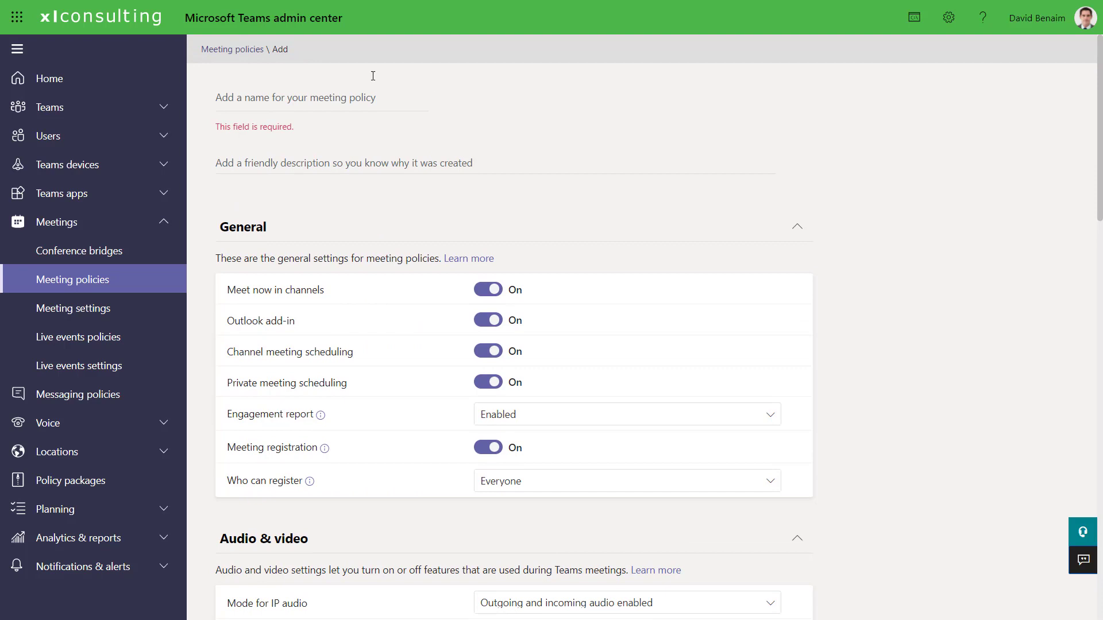